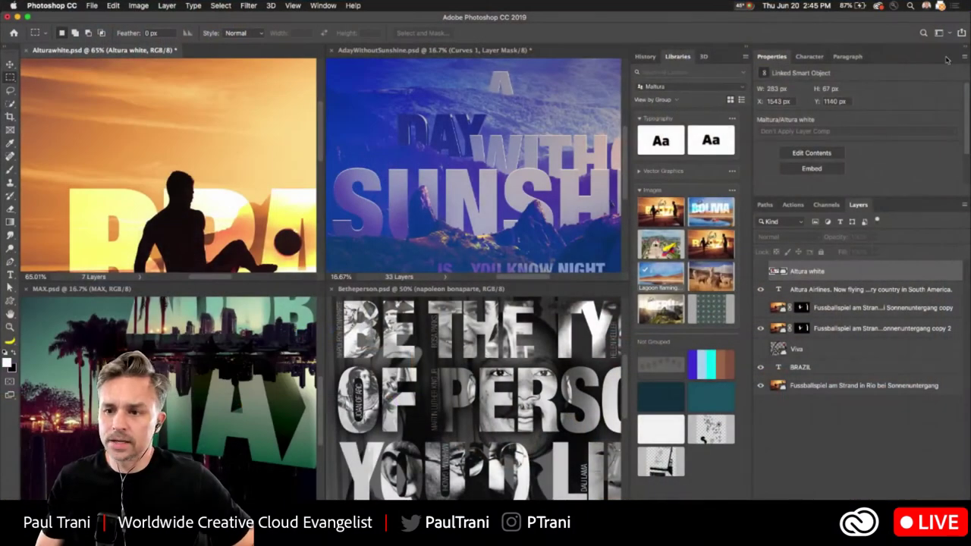
- Collapse the side panels, consolidate all documents into tabs, and zoom in on the Sunshine poster
left_click(965, 48)
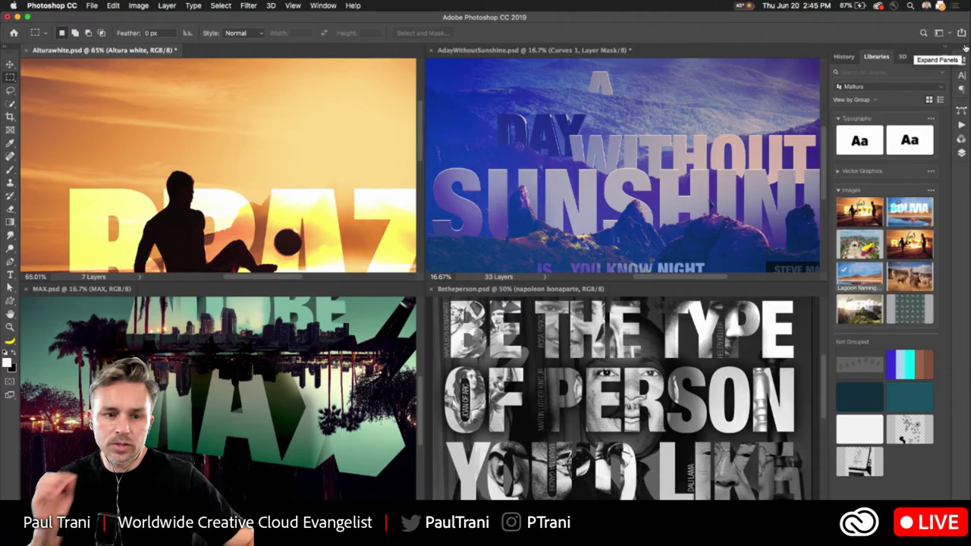
left_click(946, 49)
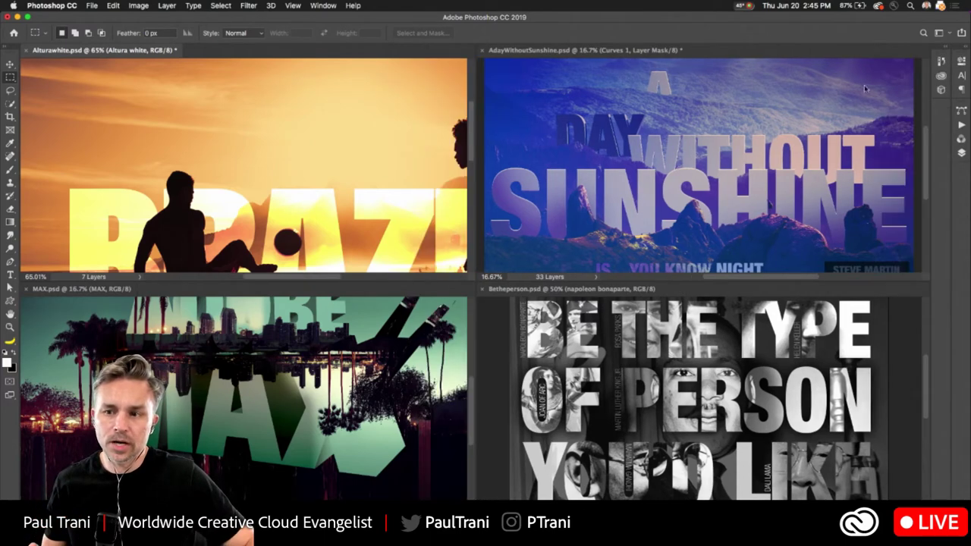
left_click(8, 65)
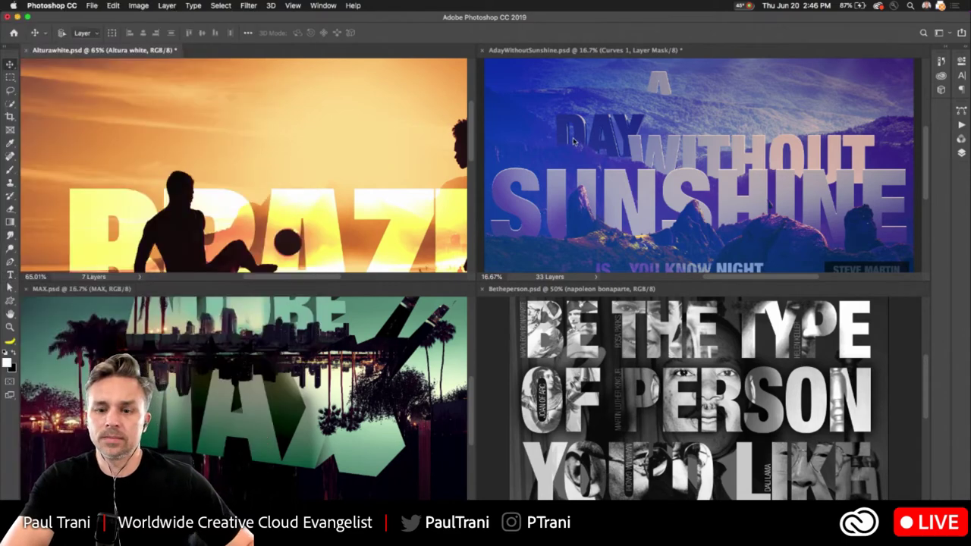
left_click(575, 139)
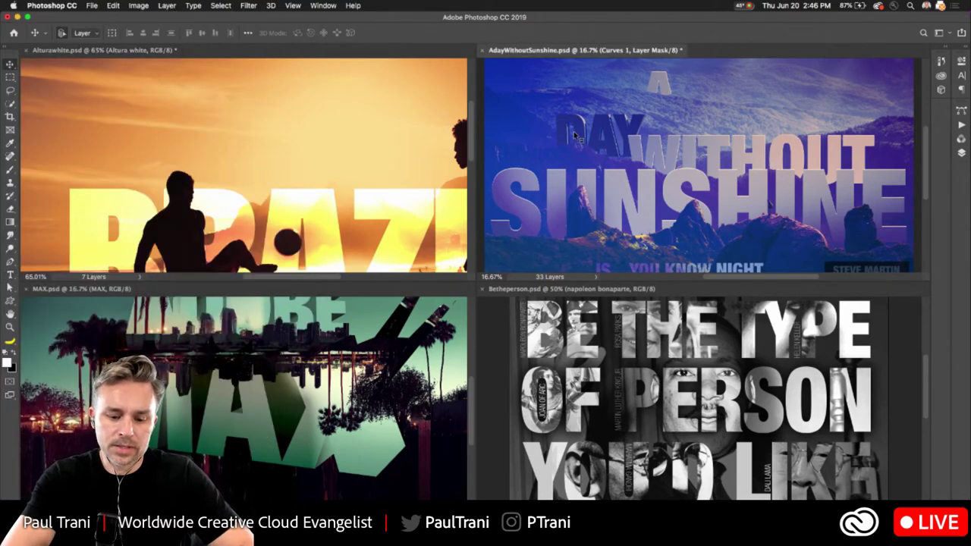
key("super+alt+t")
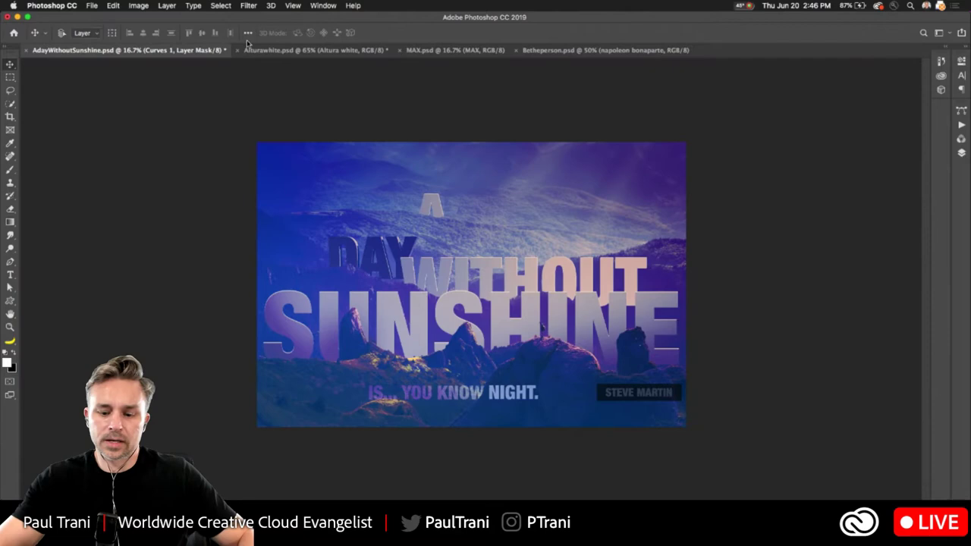
key("super+equal")
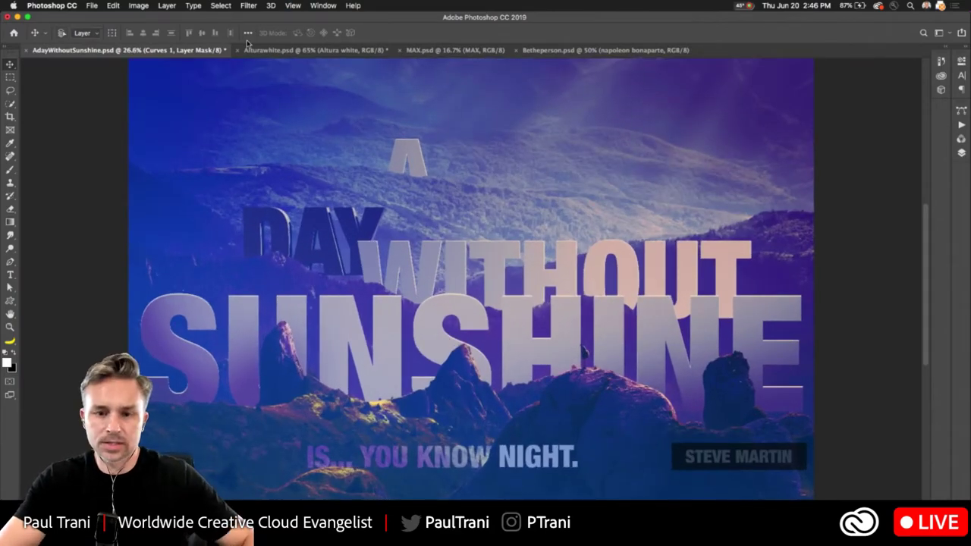
- Check the BRAZIL poster, then zoom in on the MAX 3D poster with the 3D grid hidden
left_click(285, 50)
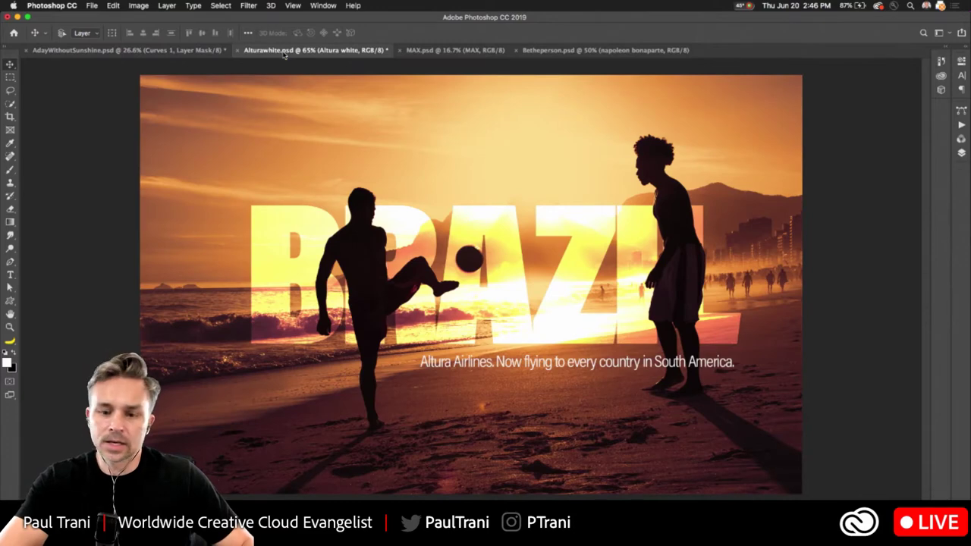
left_click(455, 51)
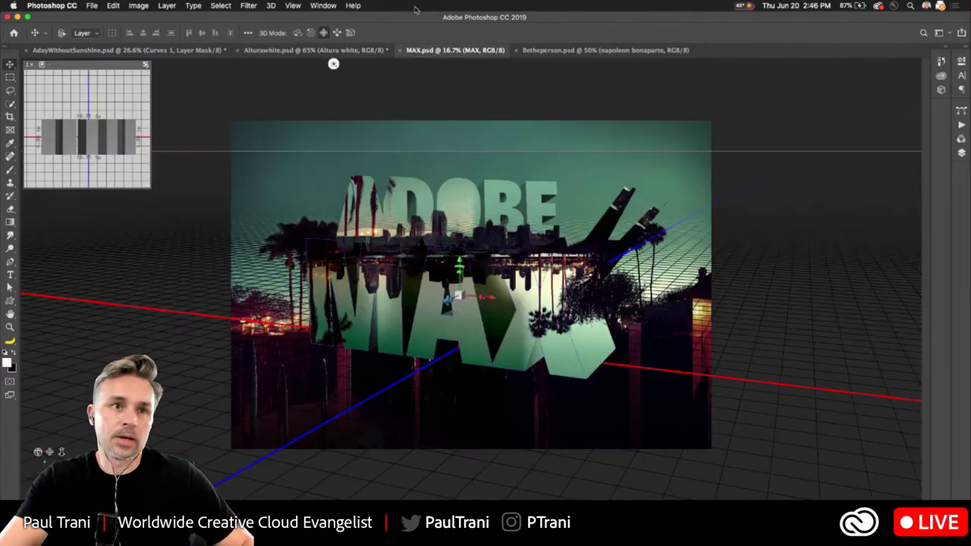
key("m")
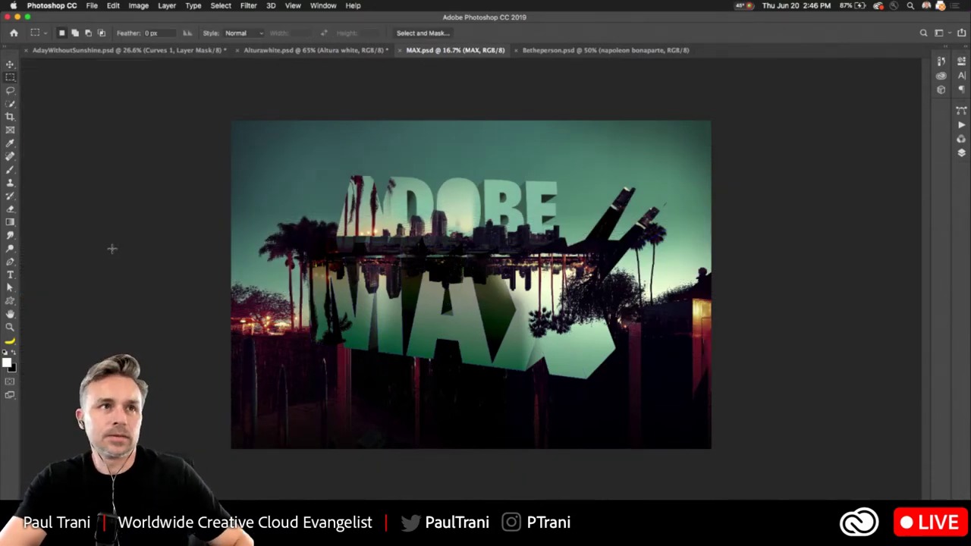
key("super+plus")
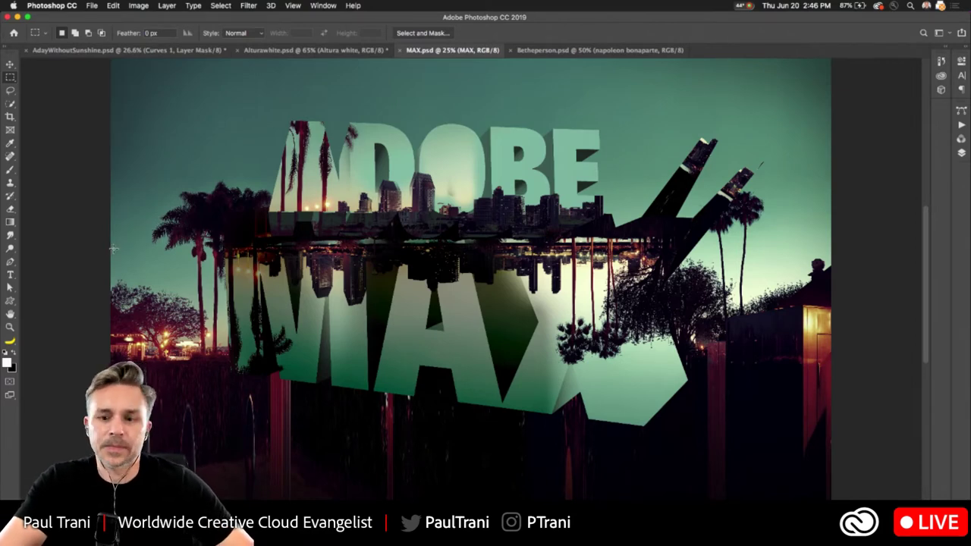
- Close Betheperson.psd and MAX.psd, and expand the Properties, Layers and Libraries panels again
left_click(548, 51)
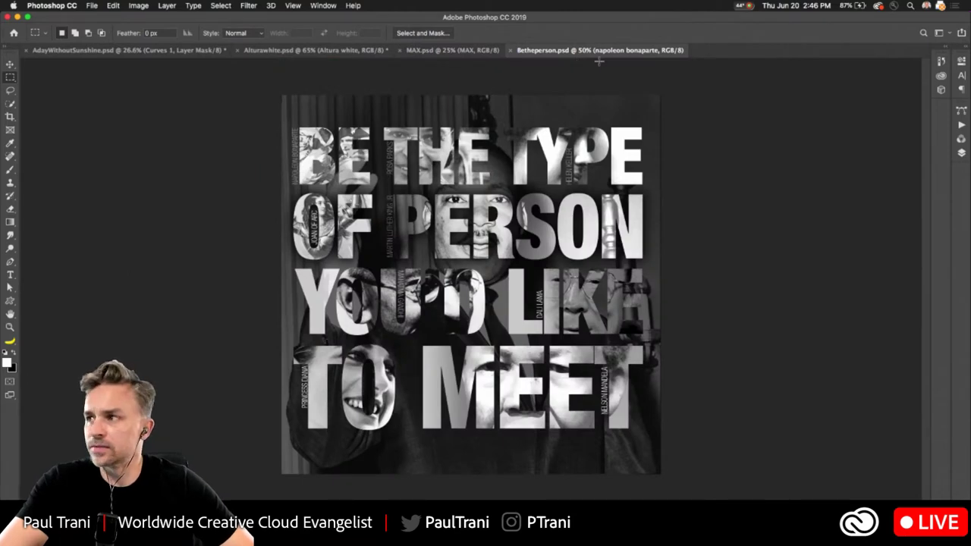
left_click(513, 50)
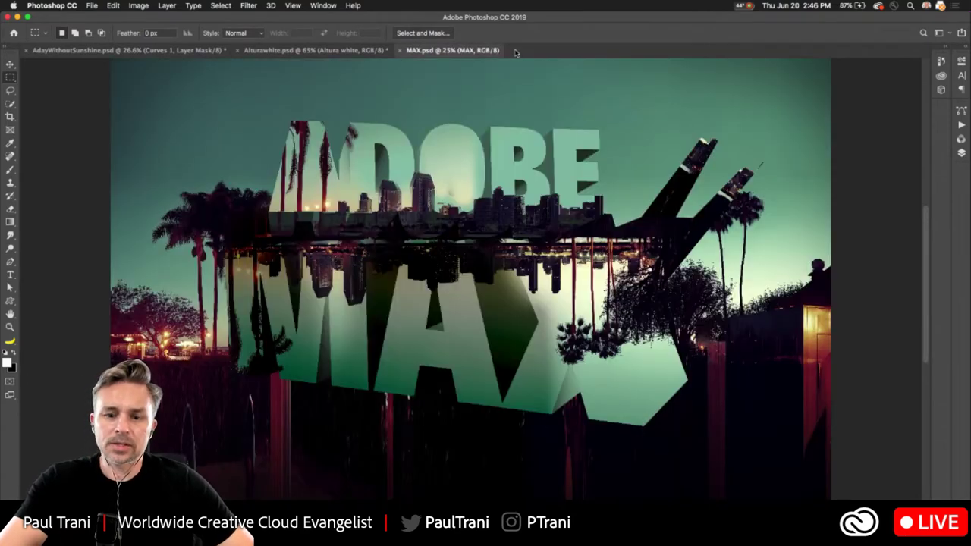
left_click(967, 48)
left_click(744, 54)
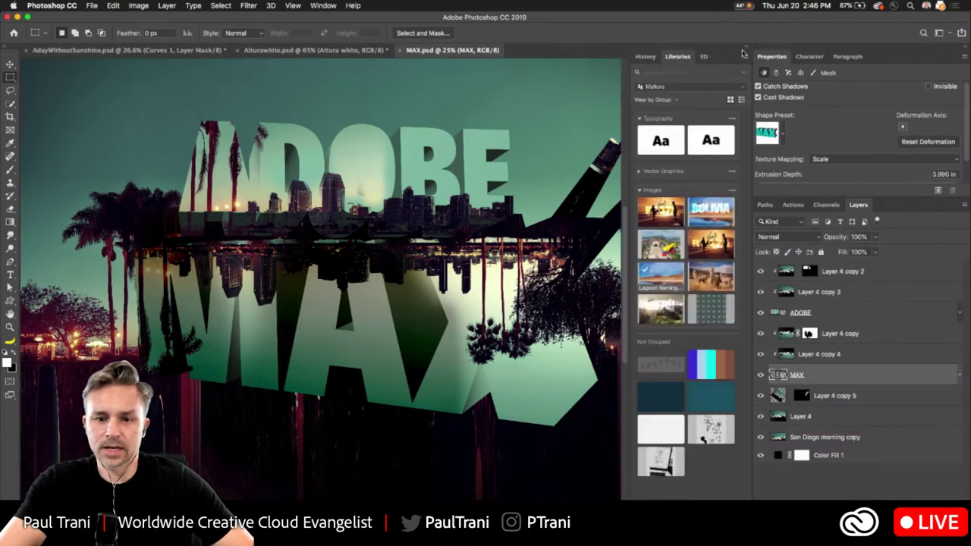
left_click(400, 50)
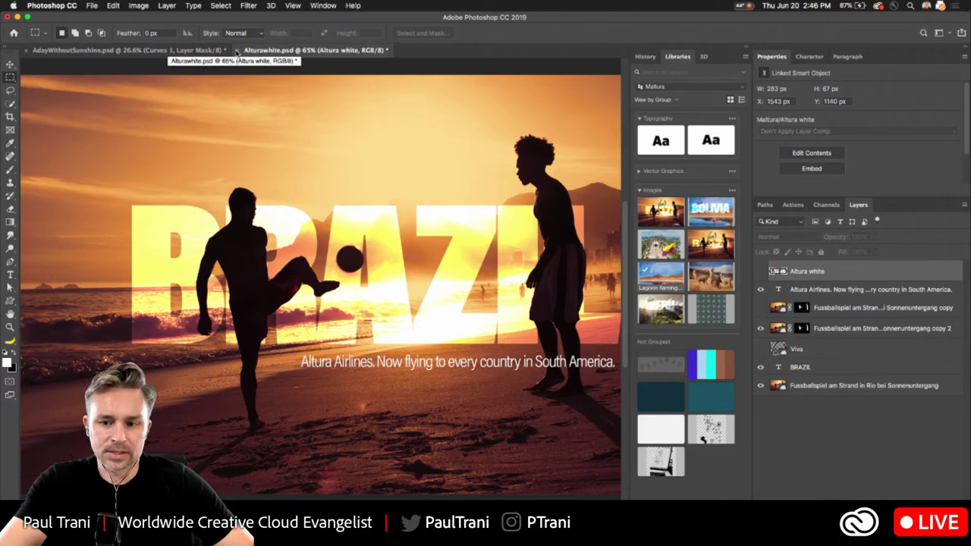
- Keep Alturawhite.psd open, zoom the flamingo lagoon photo to 25%, and collapse the Libraries panels
left_click(236, 51)
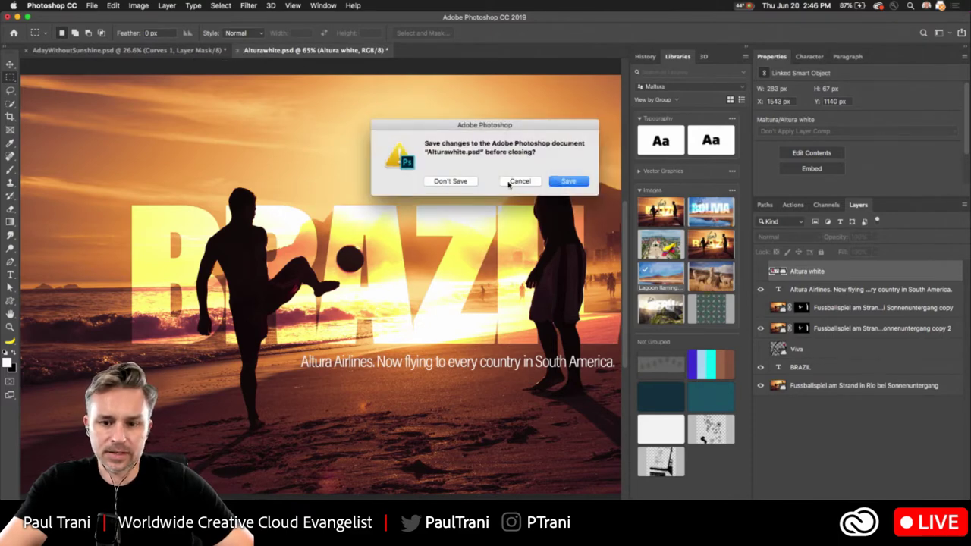
left_click(535, 184)
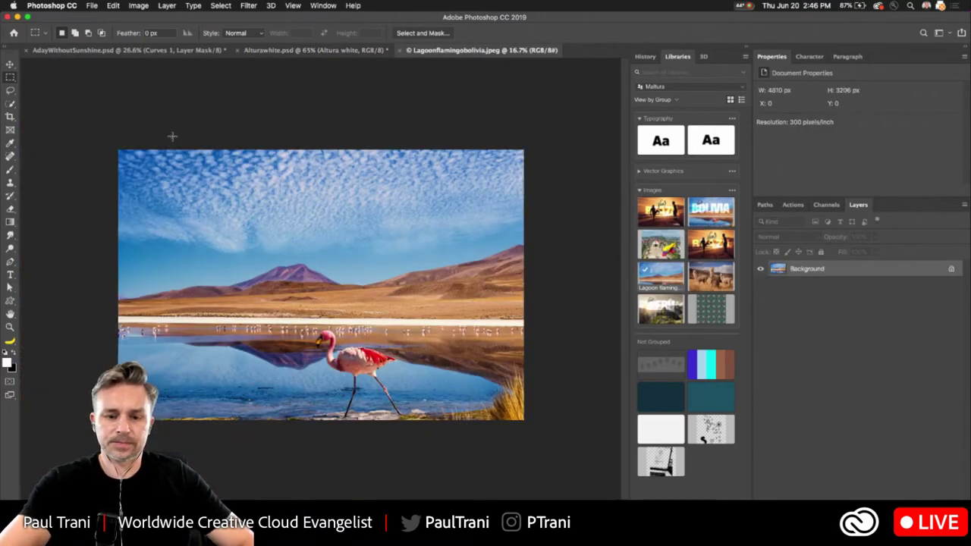
key("super+equal")
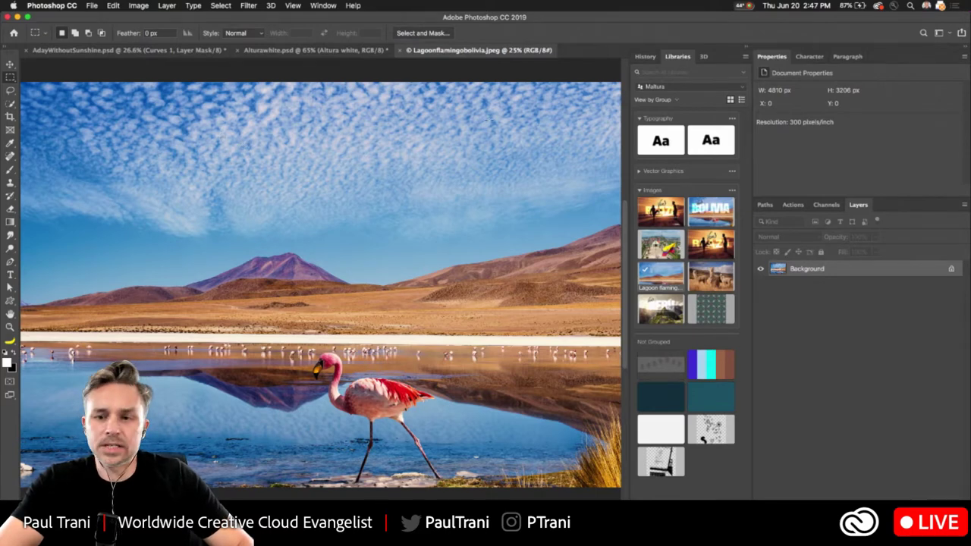
left_click(746, 49)
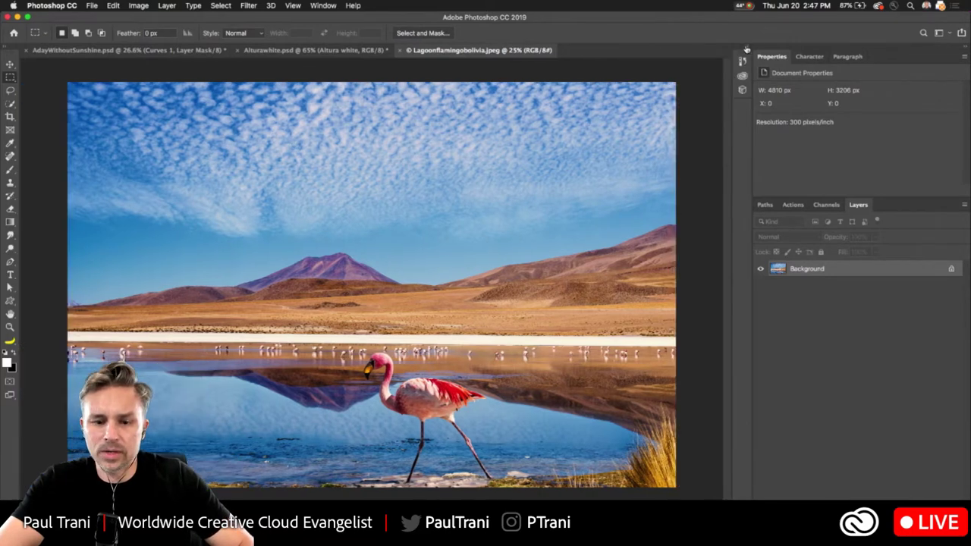
- Type BOLIVIA as a new text layer on the flamingo photo and shift it left
left_click(10, 276)
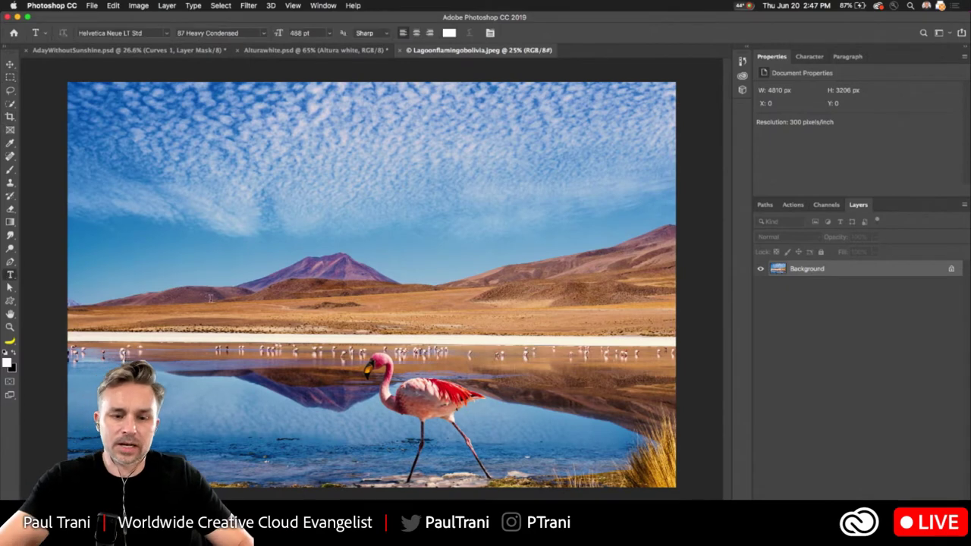
left_click(203, 284)
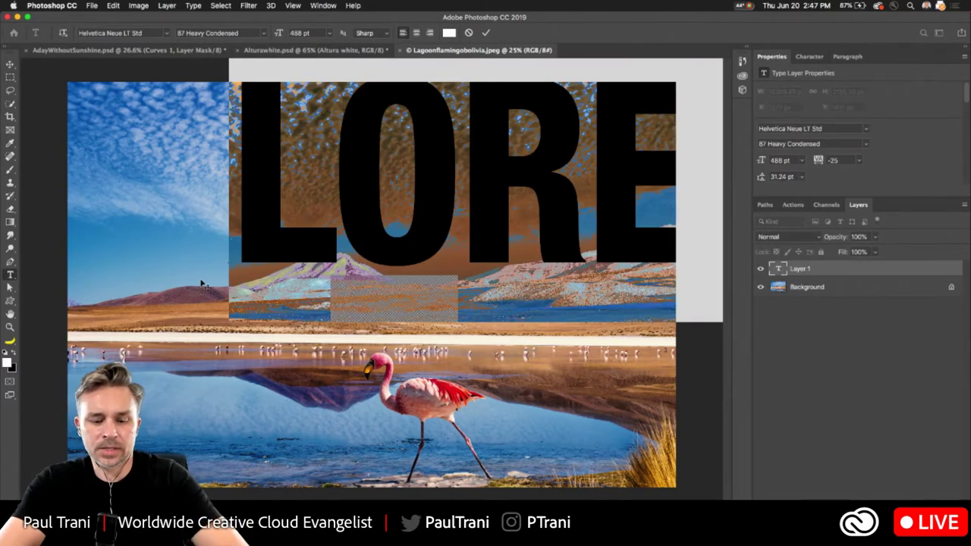
type("BOL")
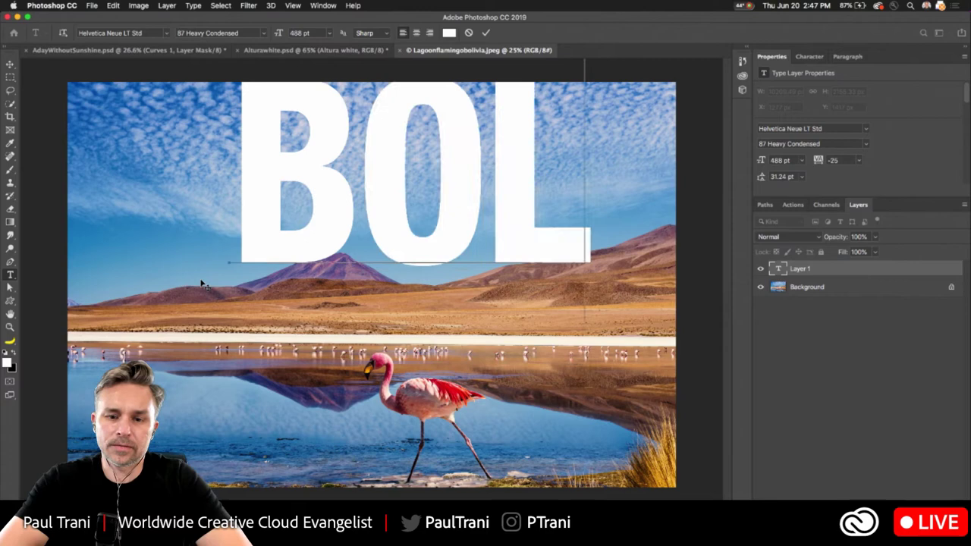
type("IV")
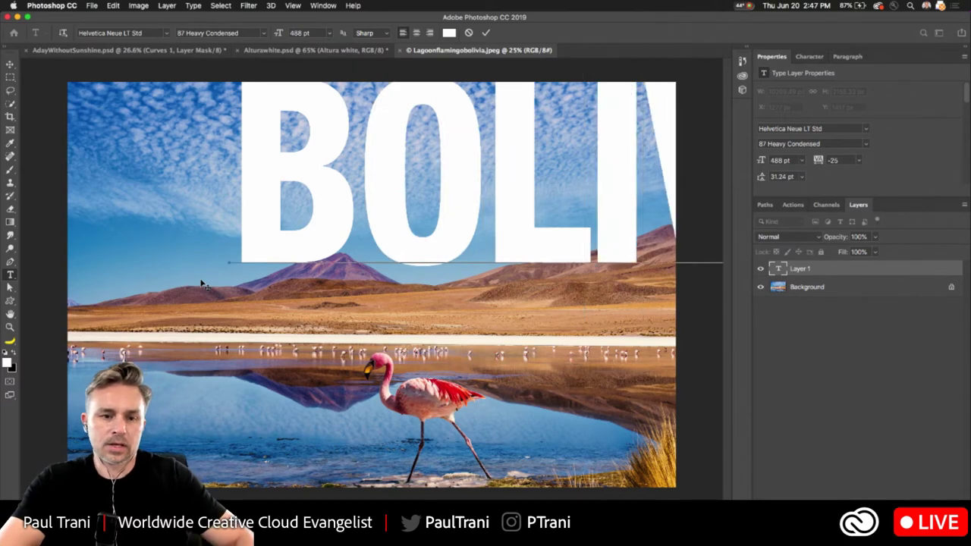
left_click(10, 64)
left_click_drag(384, 242, 245, 292)
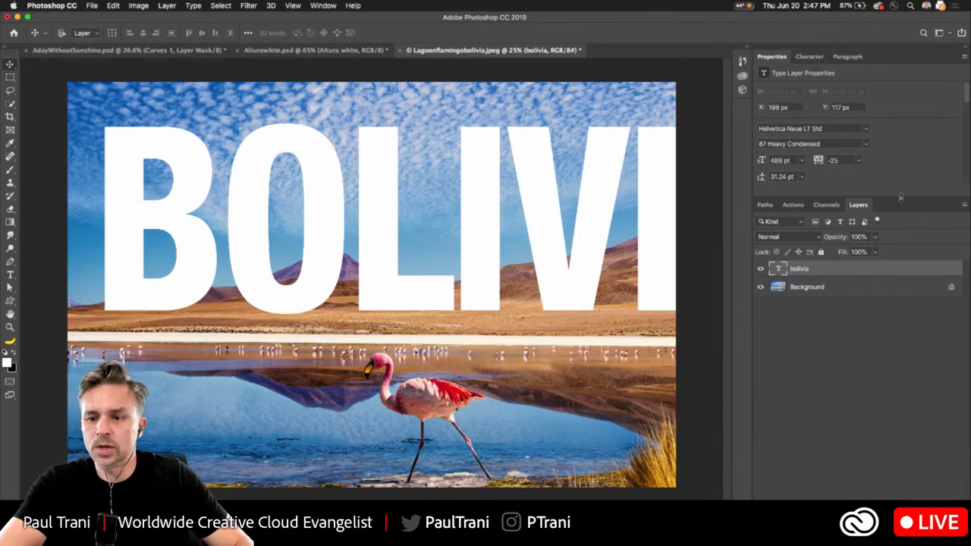
- Resize BOLIVIA to 361 pt and move it down over the mountains
left_click_drag(900, 197, 901, 315)
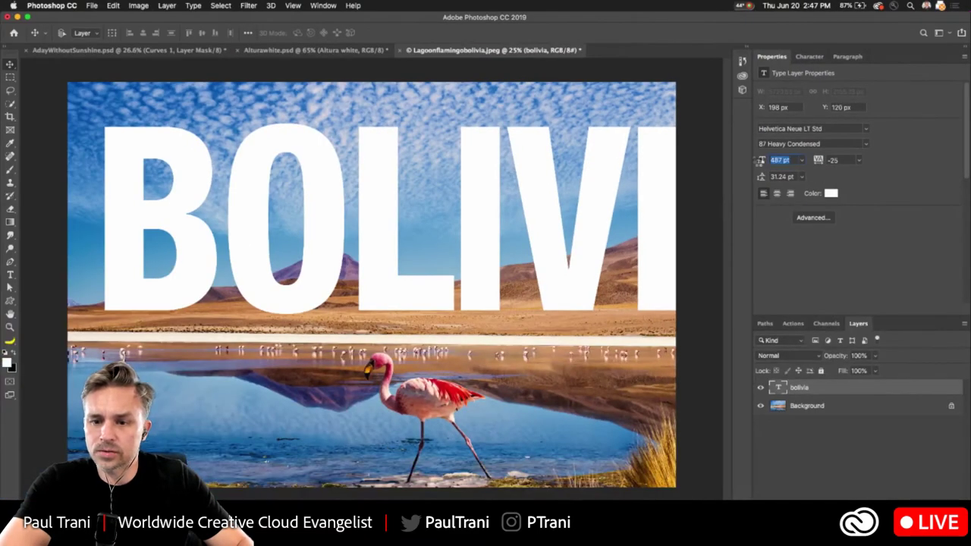
left_click_drag(750, 160, 761, 164)
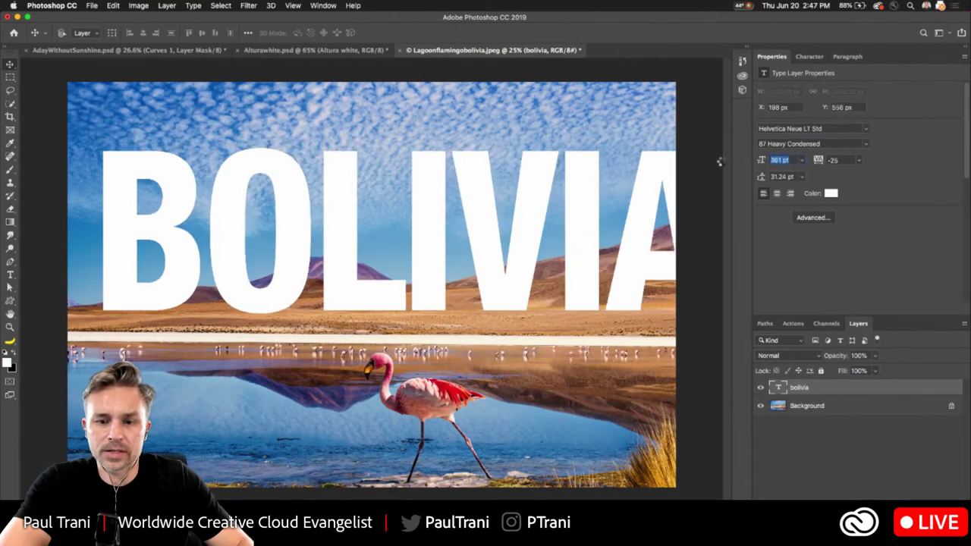
left_click_drag(159, 222, 165, 253)
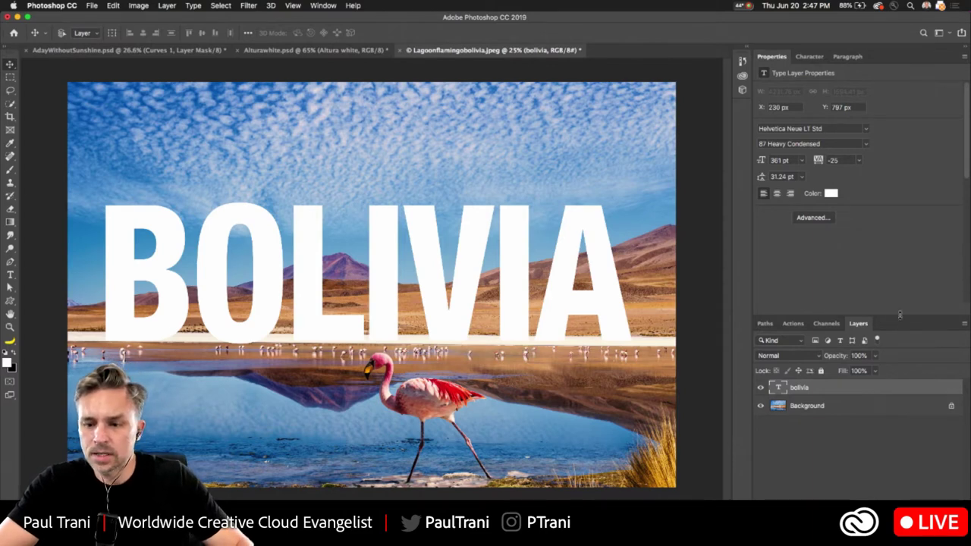
left_click_drag(900, 317, 897, 197)
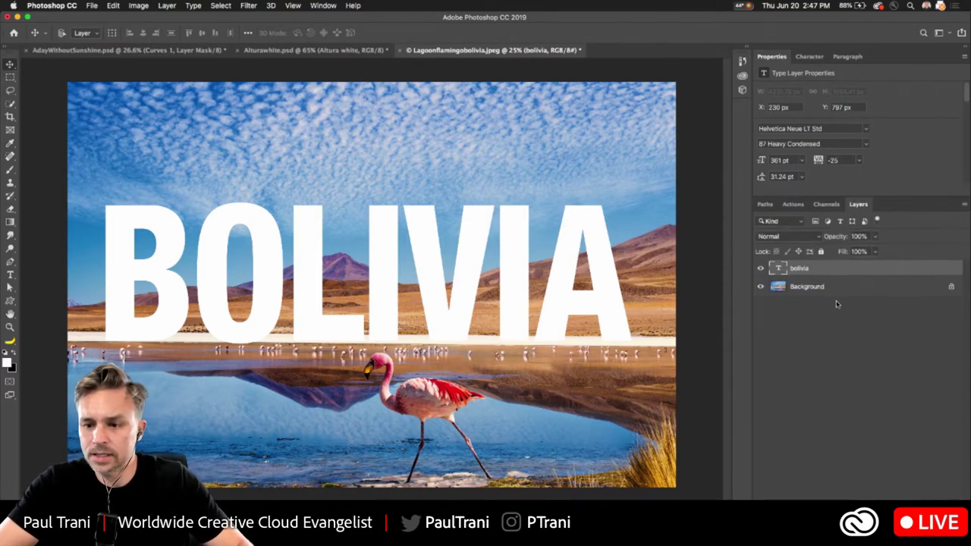
- Unlock the background as Layer 0 and add a white-filled layer beneath the photo
left_click(959, 286)
left_click(950, 288)
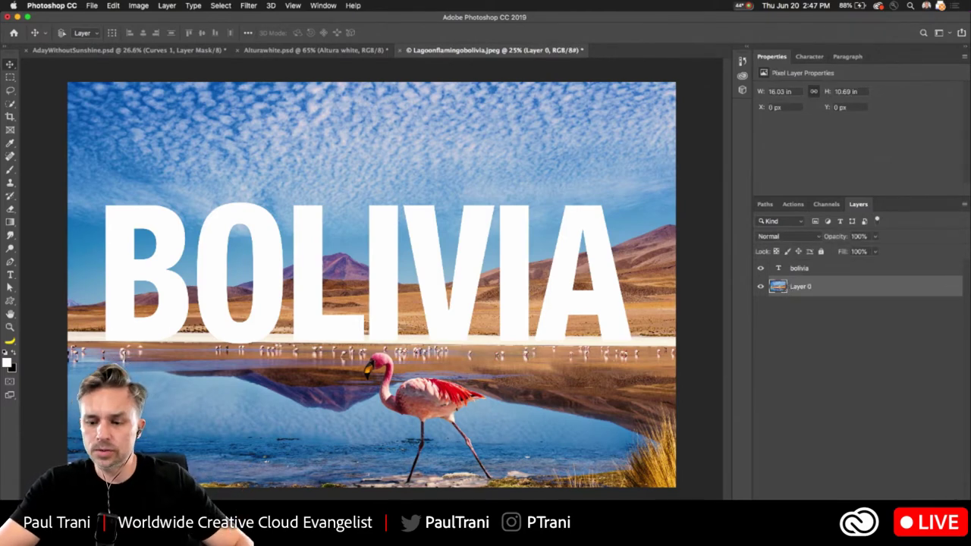
key("super+alt+shift+n")
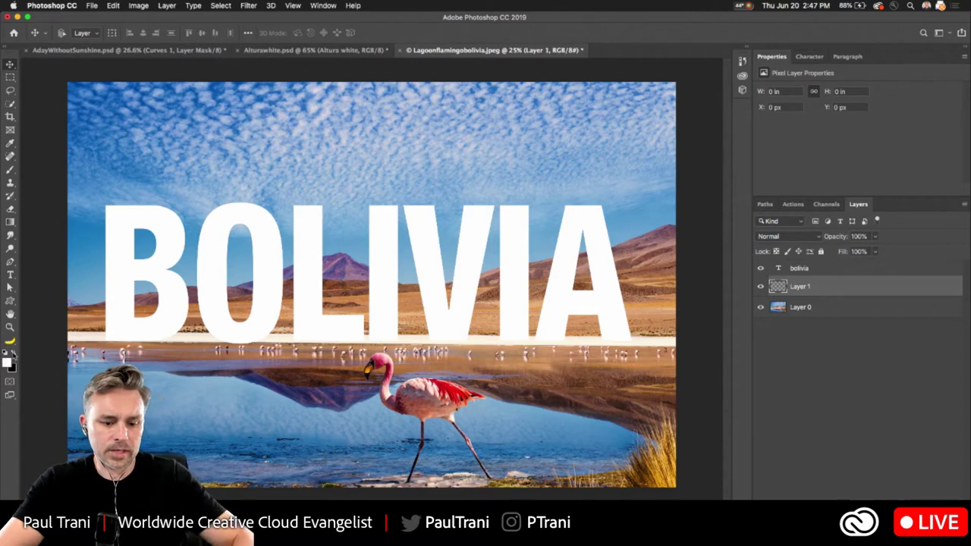
key("shift+BackSpace")
key("Return")
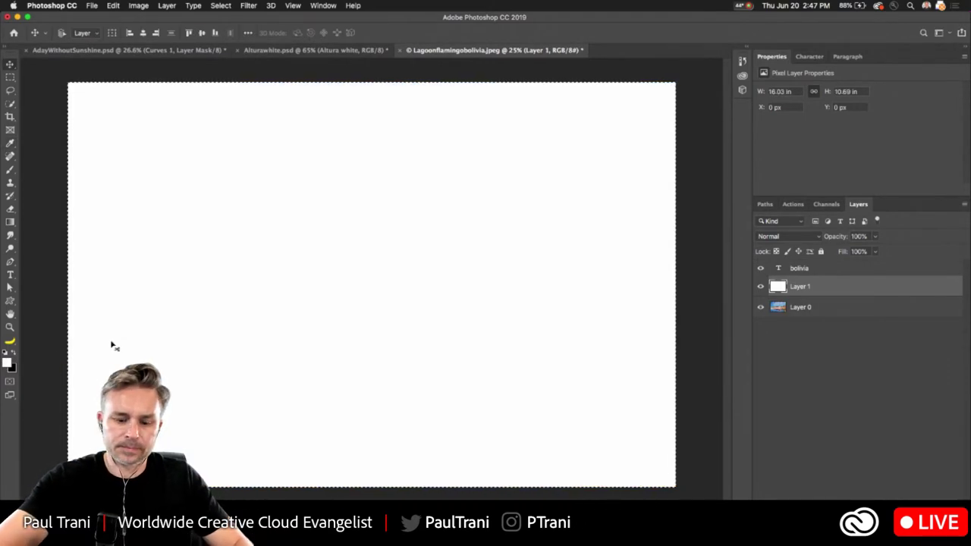
left_click_drag(826, 286, 830, 317)
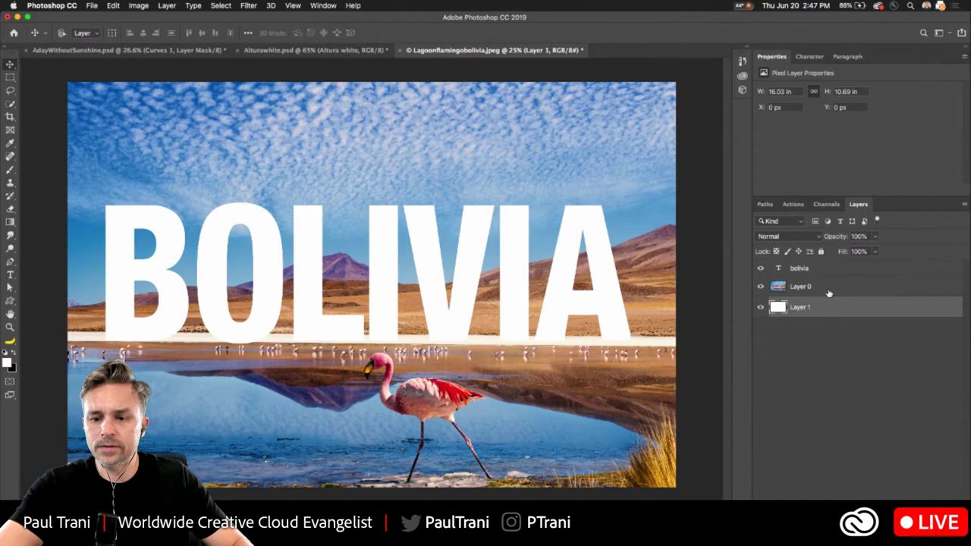
- Check the BOLIVIA text visibility, then rename Layer 0 to 'photo'
left_click(823, 288)
left_click(762, 269)
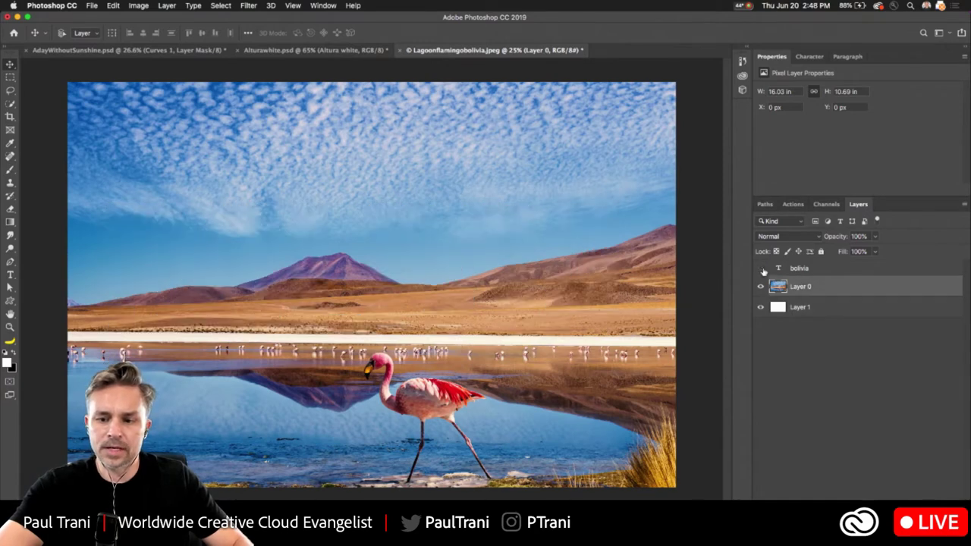
left_click(762, 269)
left_click(799, 270)
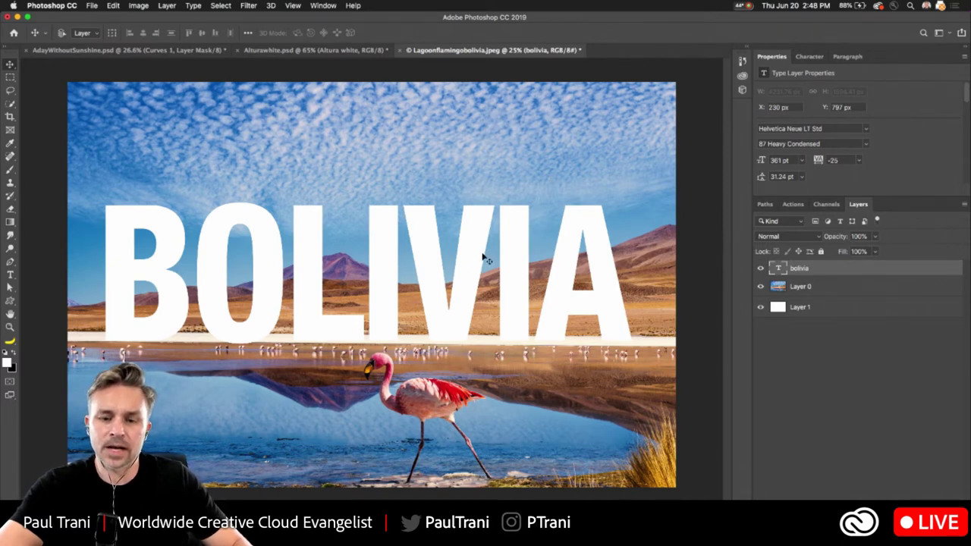
left_click(455, 250)
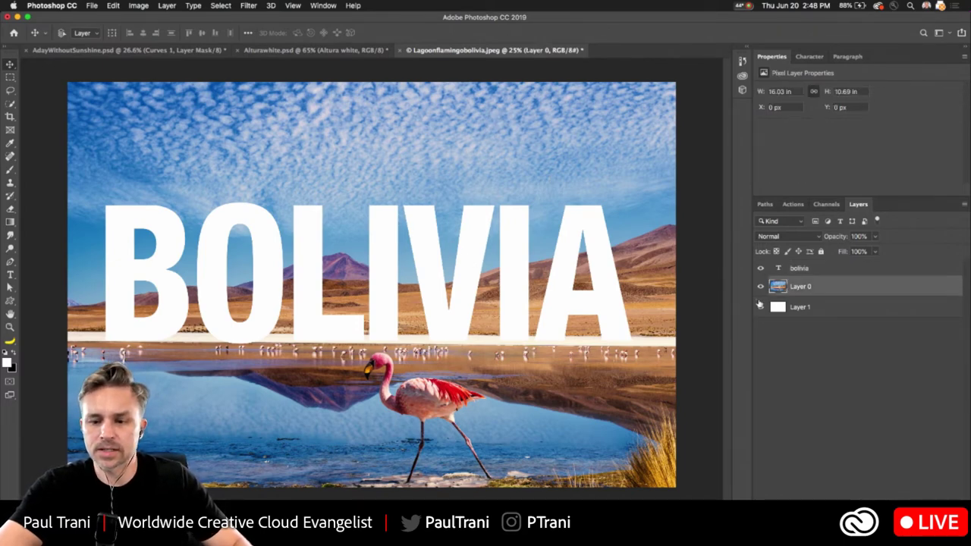
double_click(803, 286)
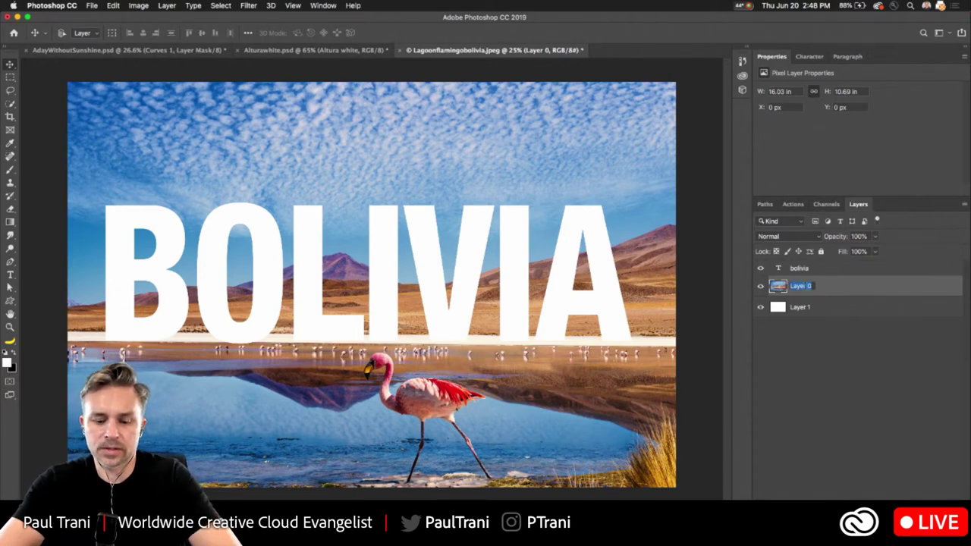
type("photo")
key("Return")
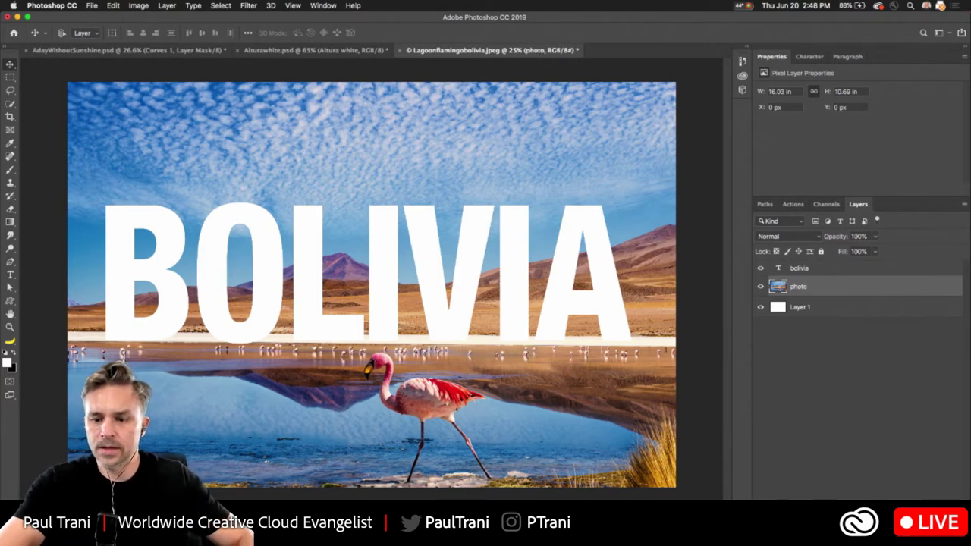
- Load the BOLIVIA letters as a selection, hide the text, and mask the photo layer to it
left_click(797, 271)
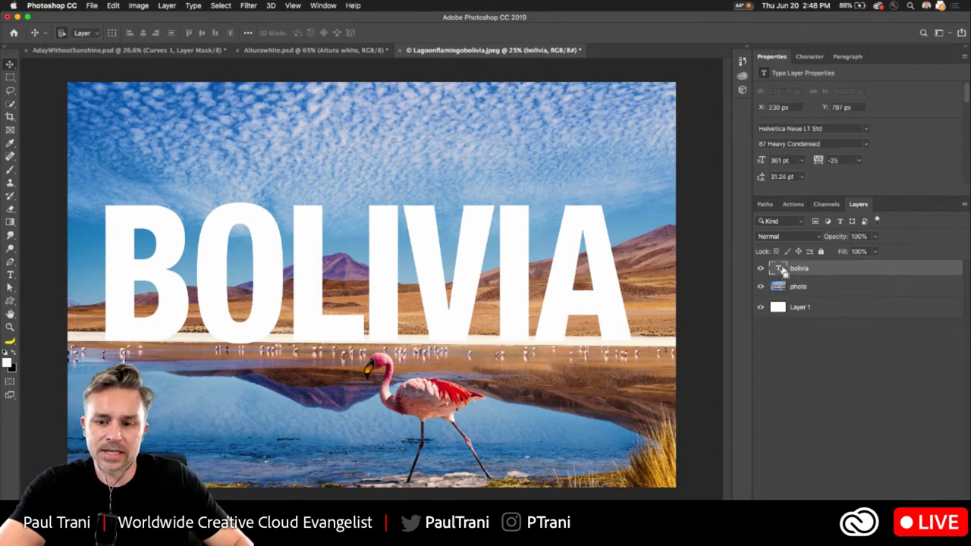
left_click(781, 271, "super")
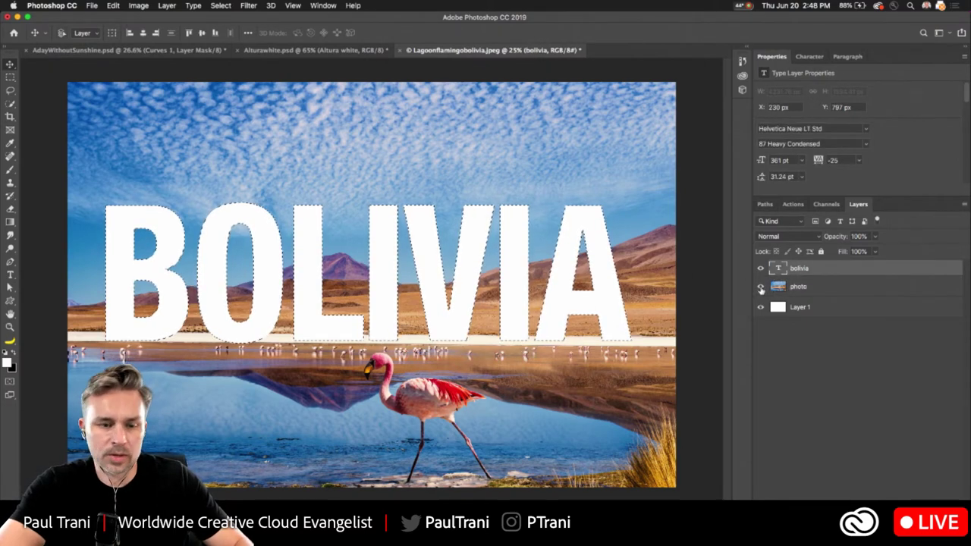
left_click(761, 287)
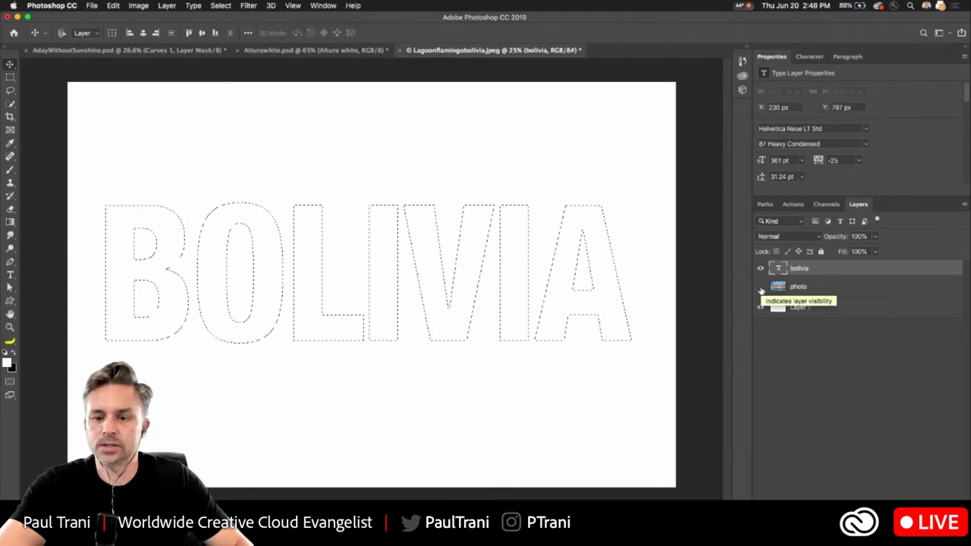
left_click(761, 287)
left_click(798, 287)
left_click(760, 268)
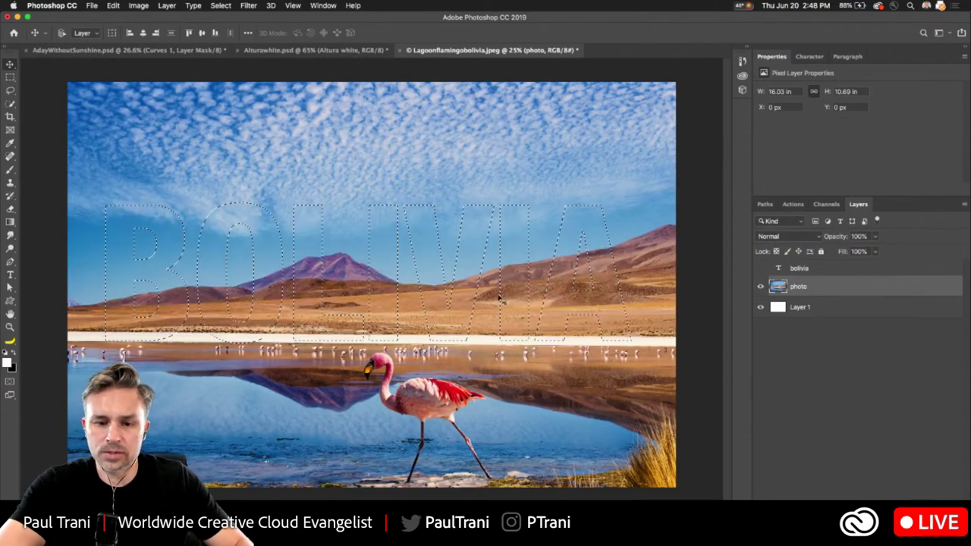
scroll(460, 245, "up", 2)
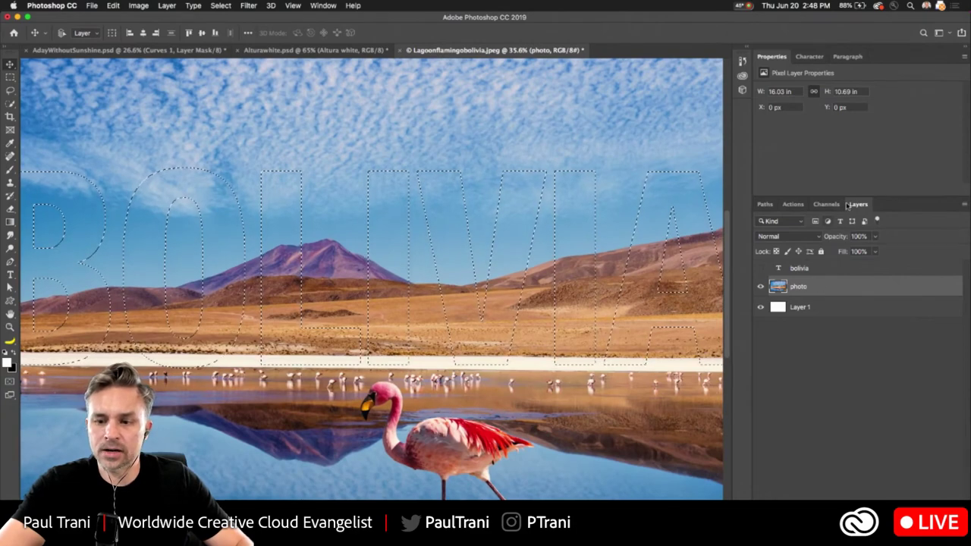
left_click_drag(858, 204, 531, 99)
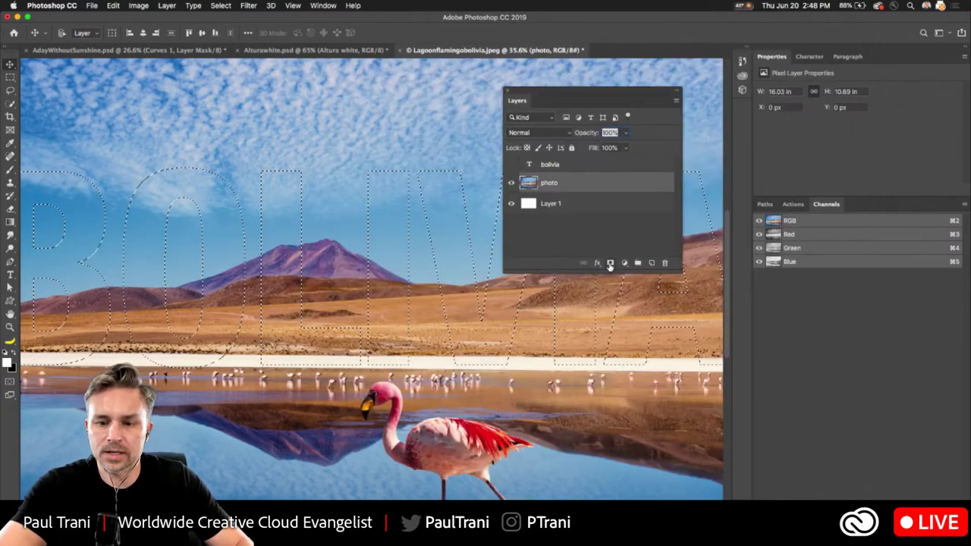
left_click(610, 264)
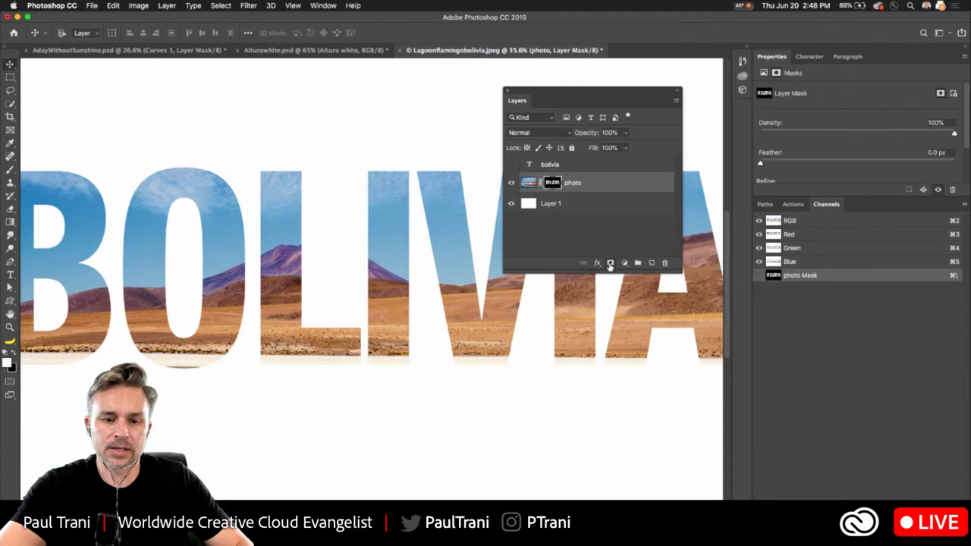
left_click_drag(514, 101, 796, 206)
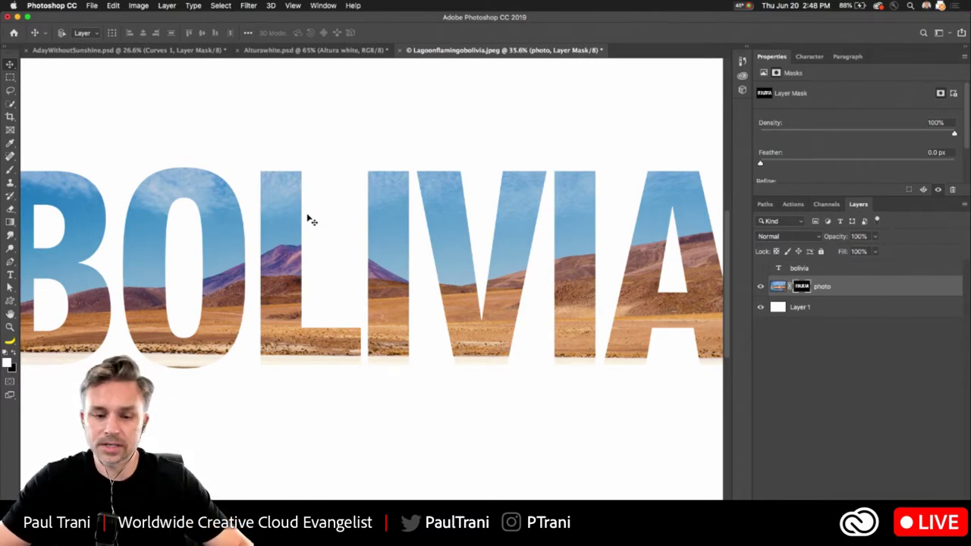
scroll(337, 251, "down", 3)
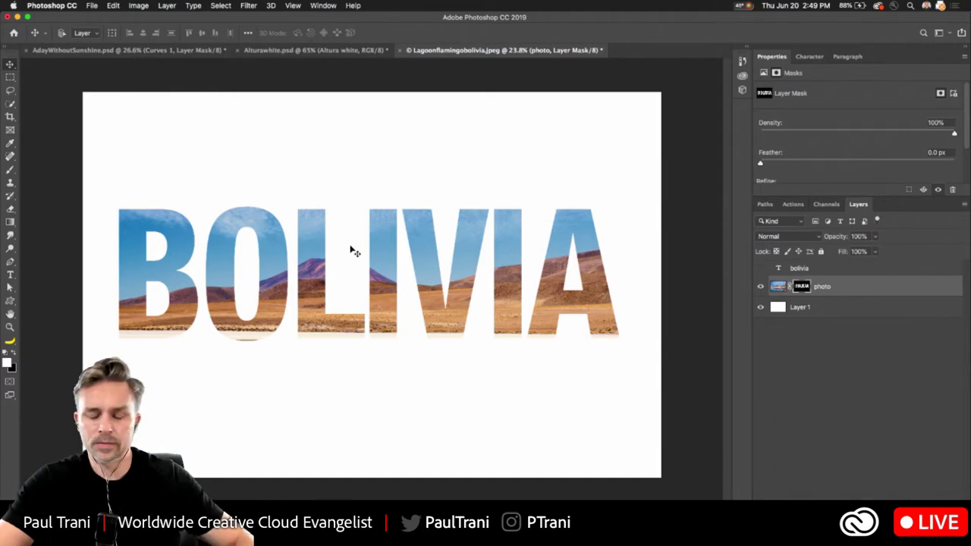
- Delete the BOLIVIA mask, deselect, show the text layer, and switch to larger layer thumbnails
left_click(782, 286)
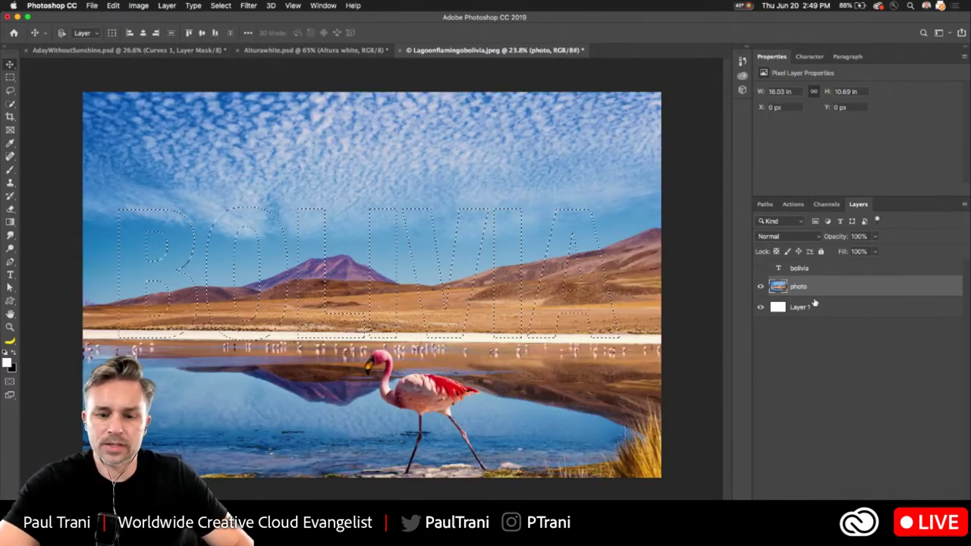
key("super+d")
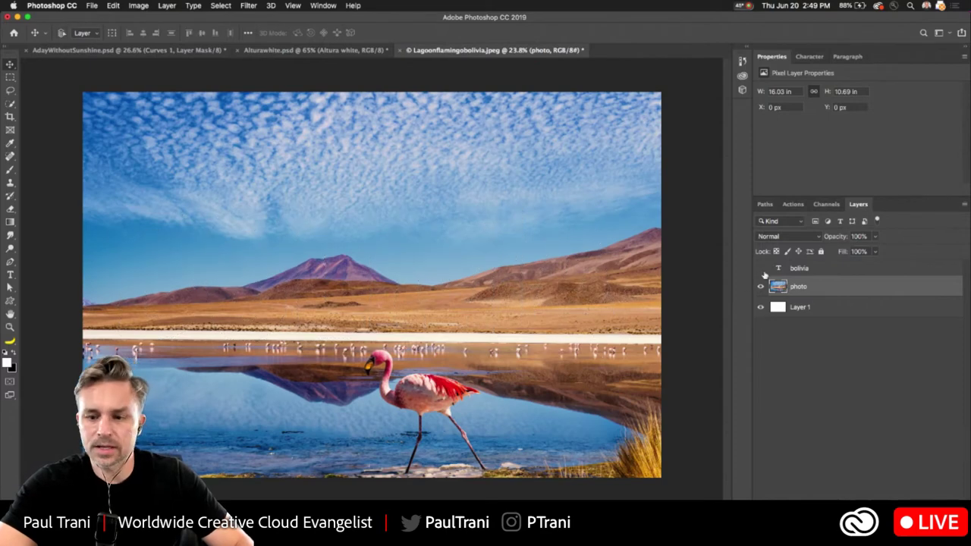
left_click(761, 269)
left_click(964, 205)
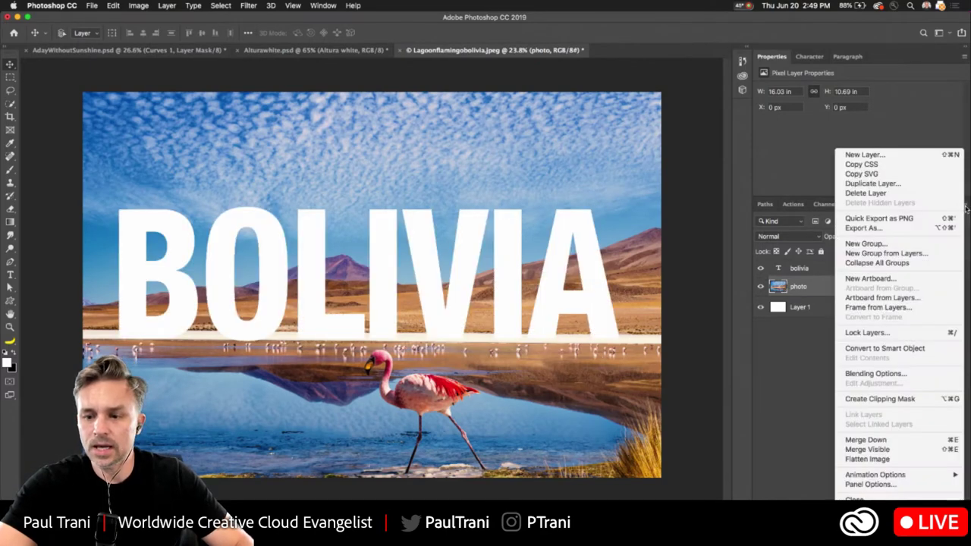
left_click(899, 485)
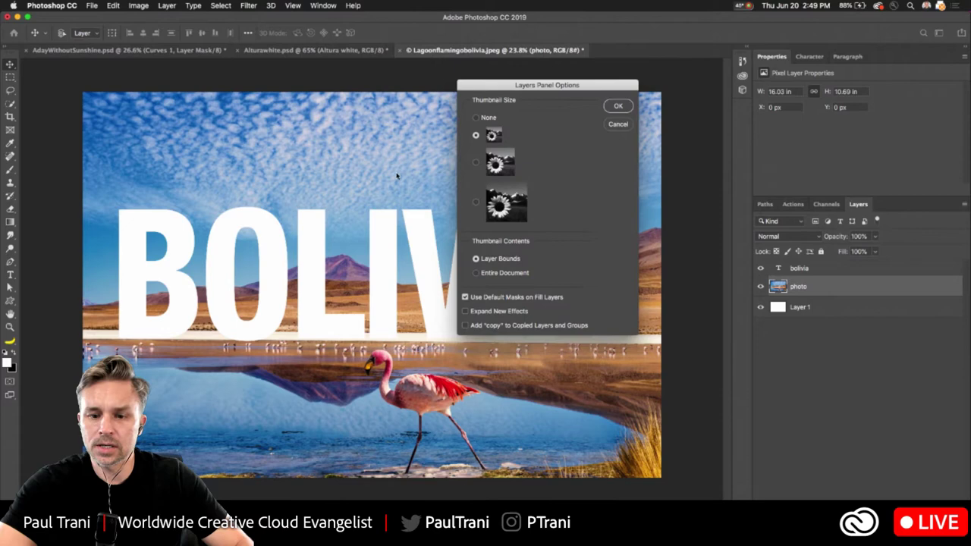
left_click(620, 107)
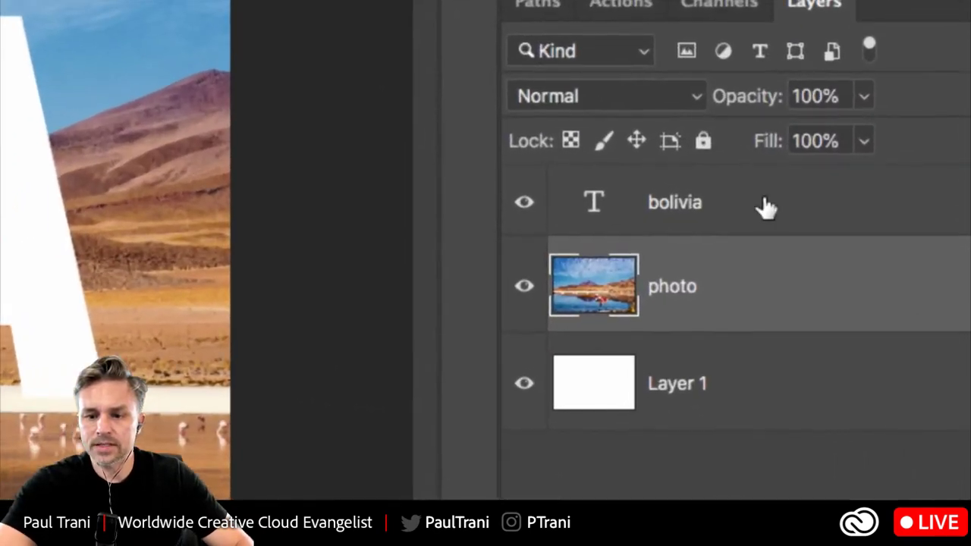
- Move the bolivia text below the photo and clip the photo layer into it
left_click(858, 208)
left_click_drag(862, 210, 869, 328)
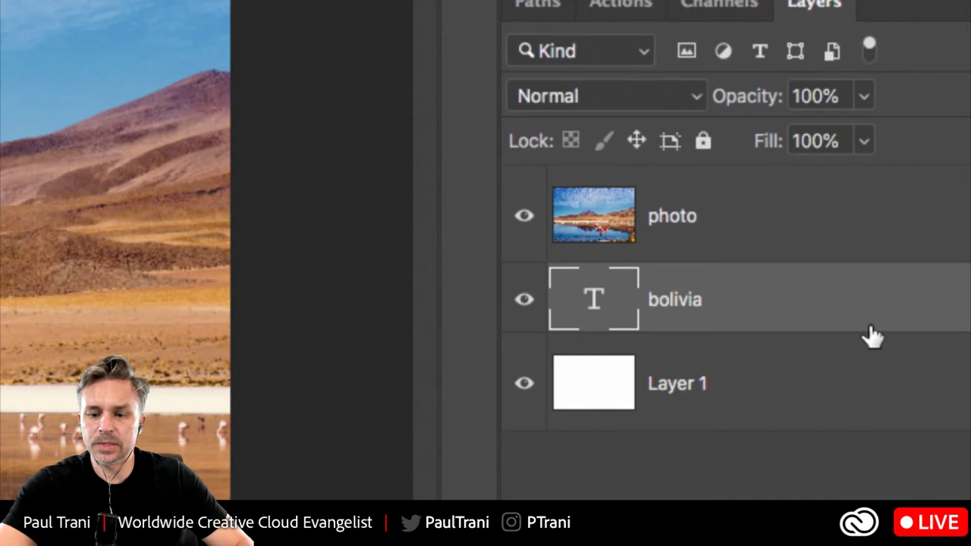
left_click(698, 210)
right_click(831, 225)
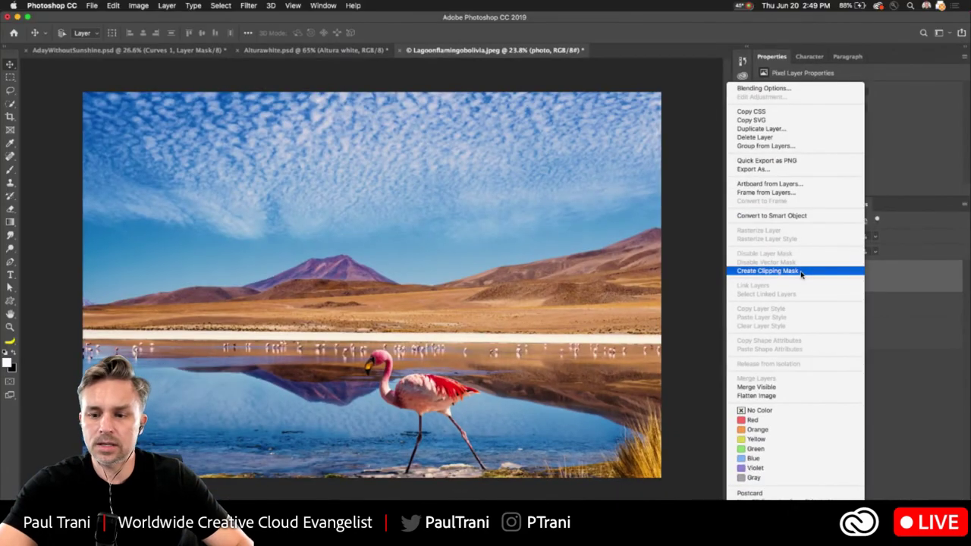
left_click(802, 271)
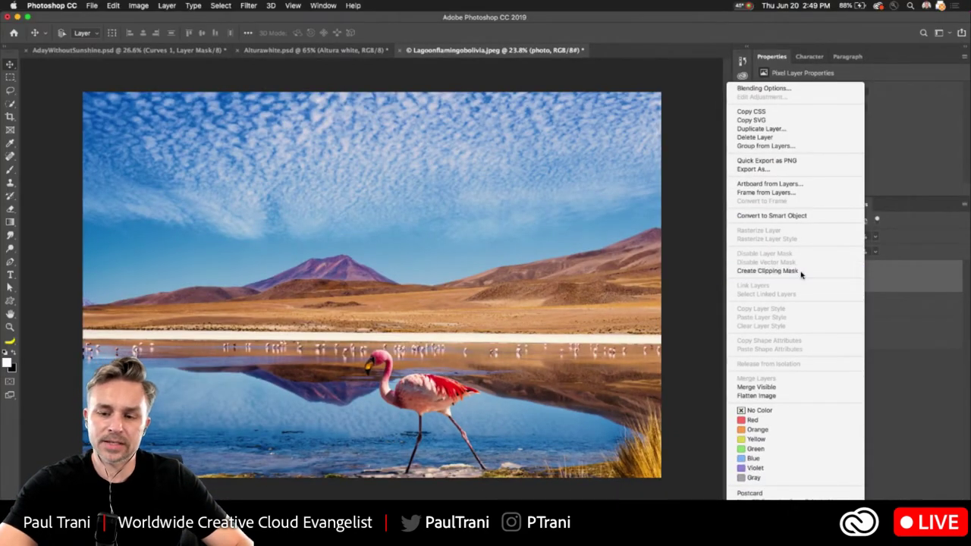
- Retype the clipped word as EDITABLE, then back to BOLIVIA, and commit the edit
key("t")
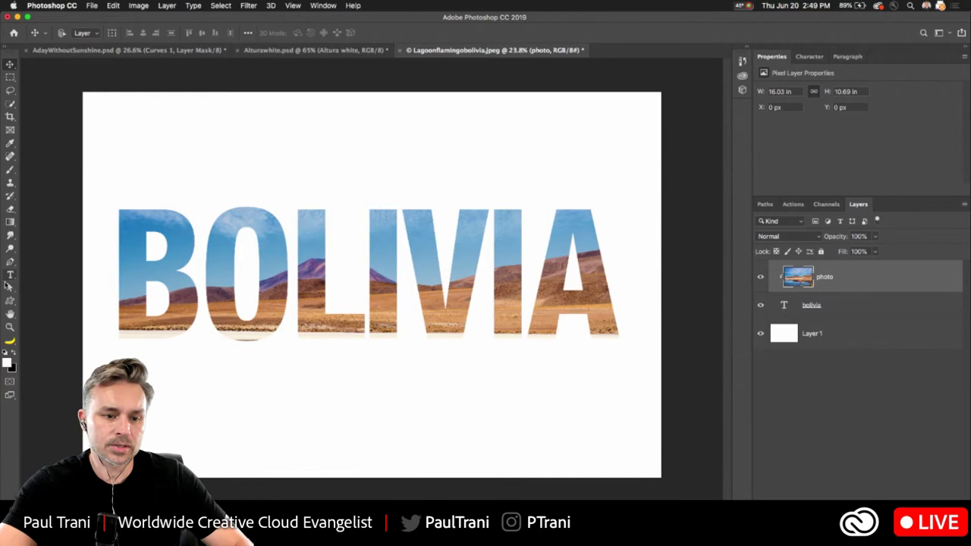
left_click(267, 271)
key("super+a")
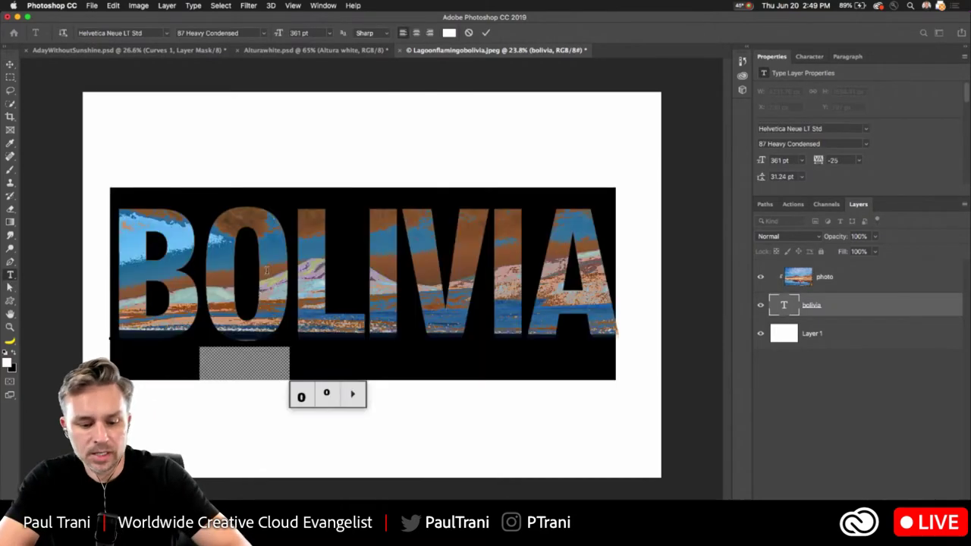
type("DIT")
key("BackSpace")
key("BackSpace")
key("BackSpace")
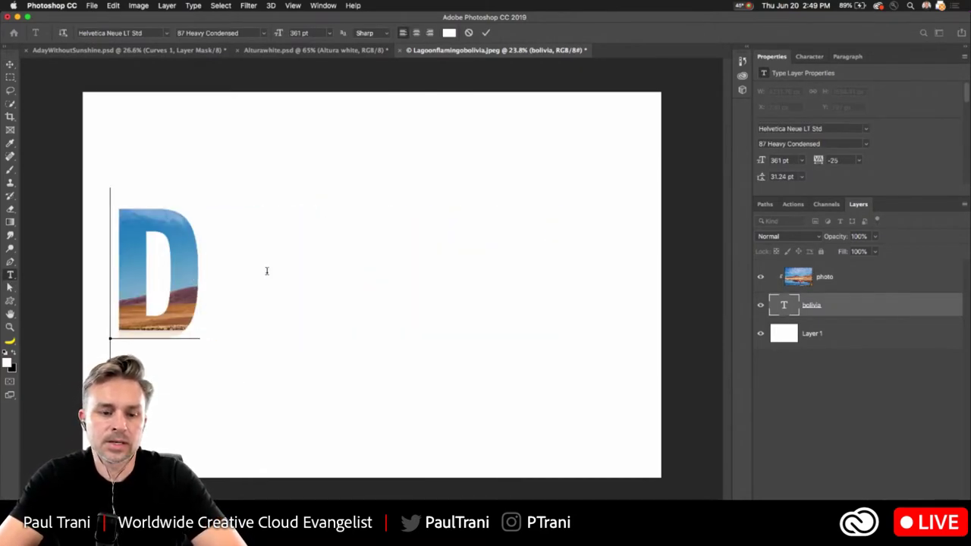
type("EDITABLE")
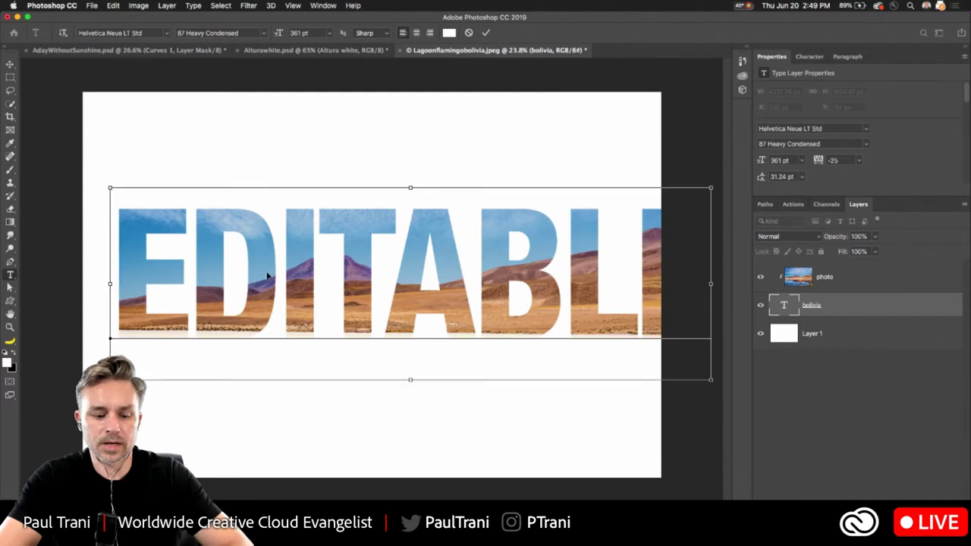
key("super+a")
type("BOLIVIA")
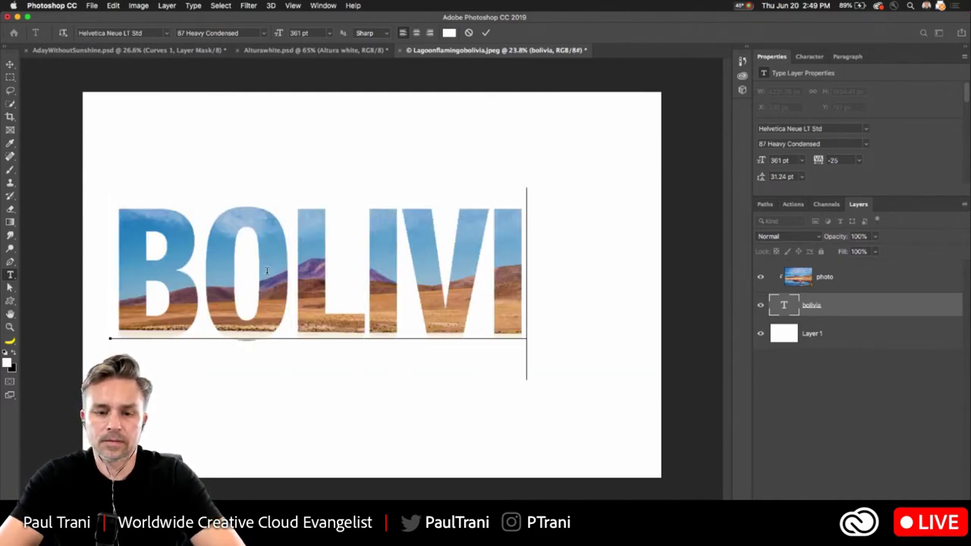
left_click(10, 78)
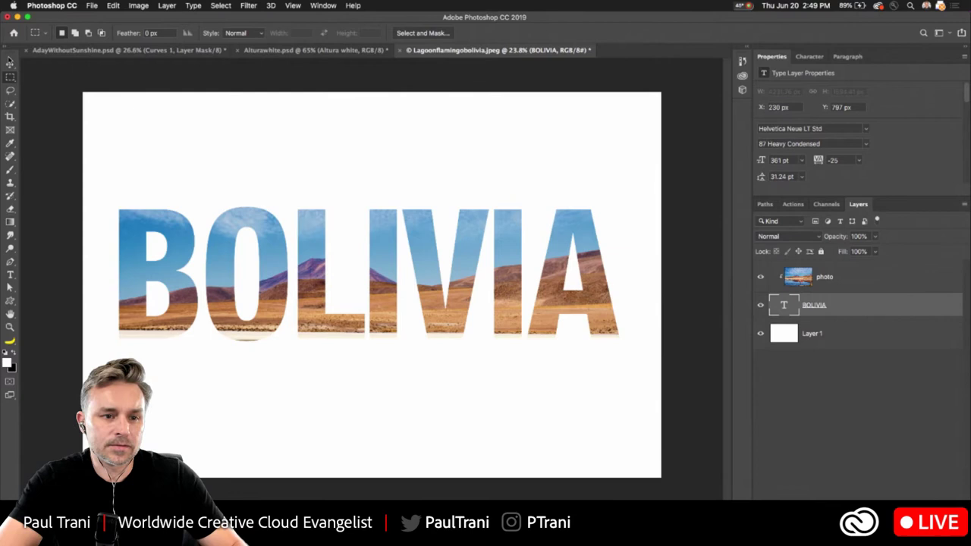
- Move the photo layer down the layer stack beneath the lettering
left_click(9, 64)
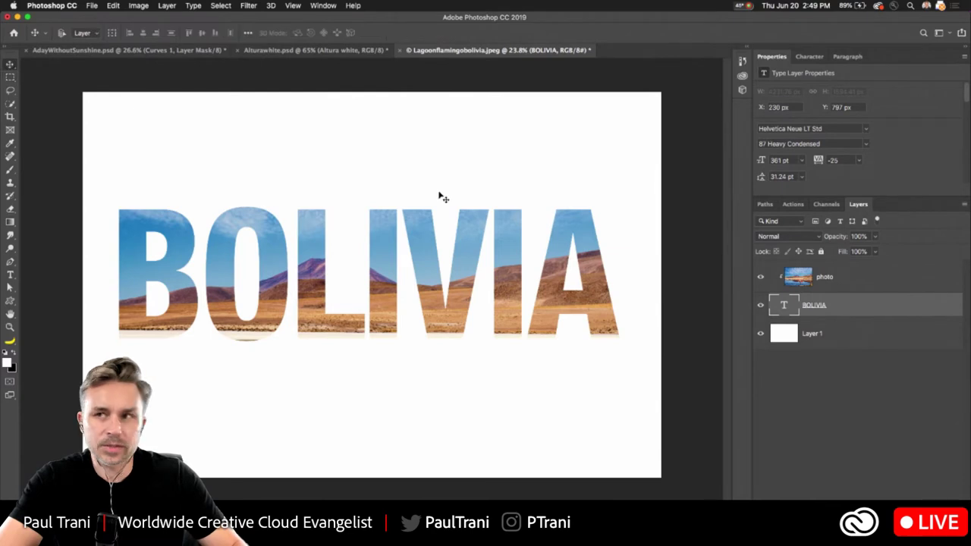
left_click(819, 281)
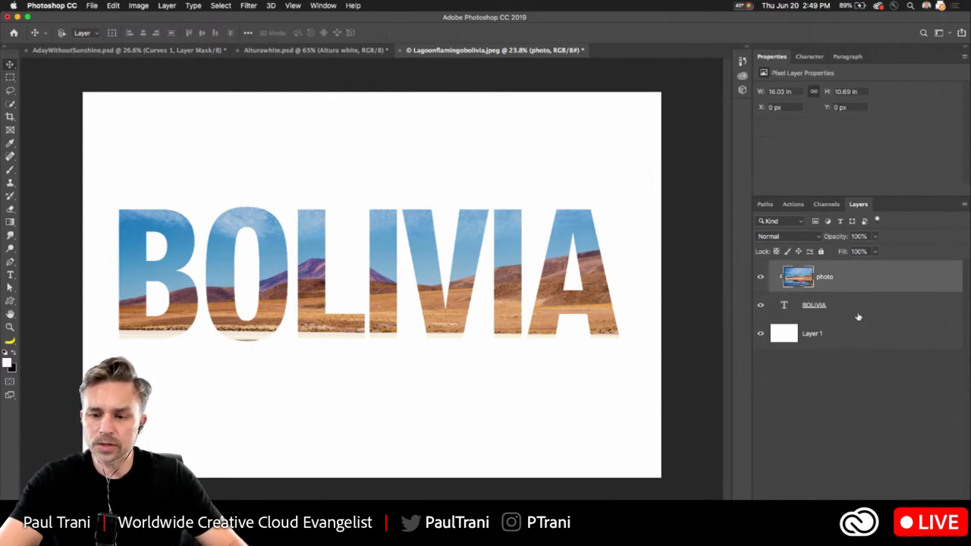
left_click_drag(852, 282, 838, 353)
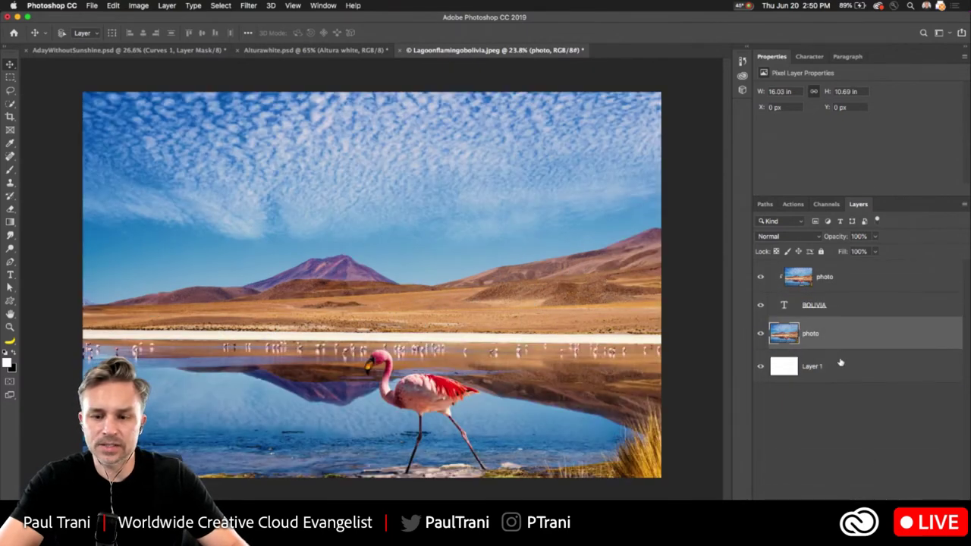
left_click(832, 285)
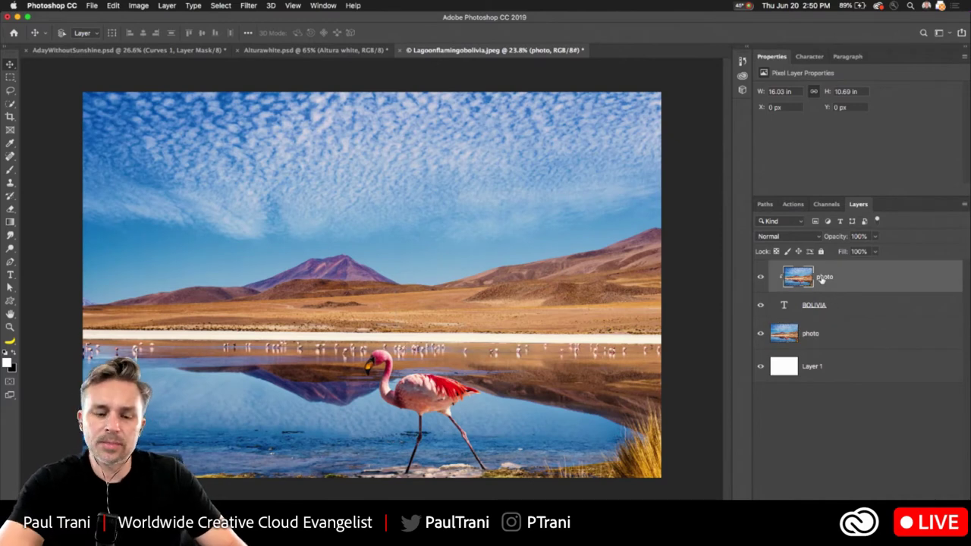
- Add a darkened, hidden Brightness/Contrast layer over the background photo and shift the letter fill
left_click(833, 333)
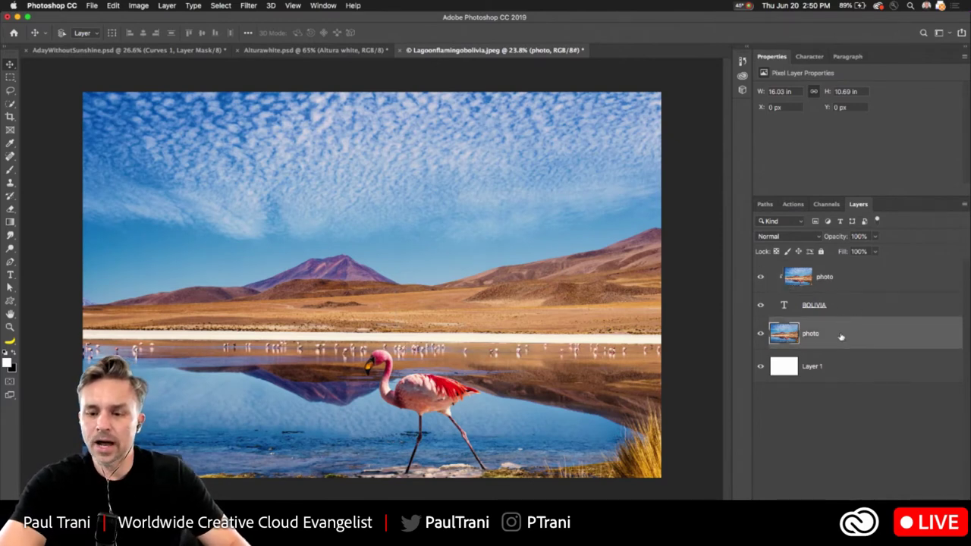
left_click(888, 510)
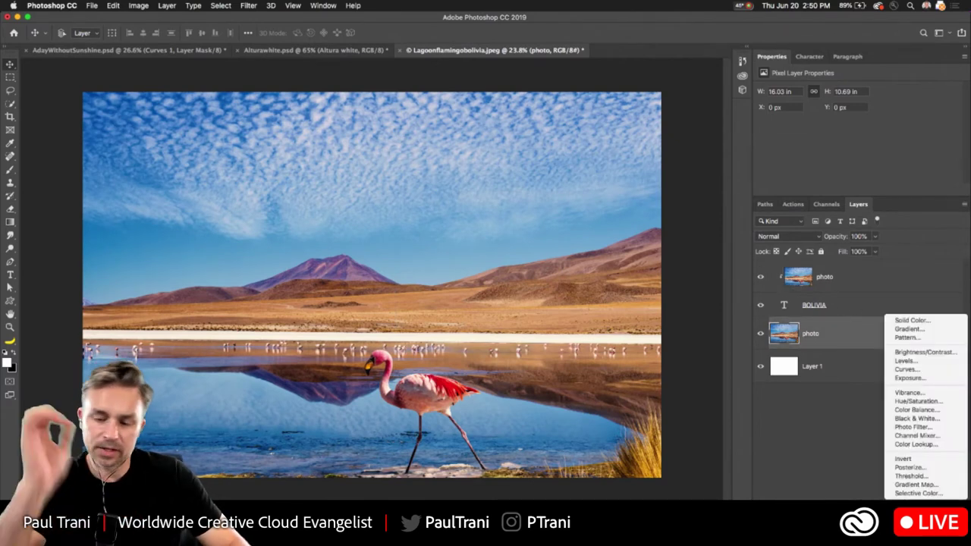
left_click(918, 353)
mouse_move(857, 121)
left_mouse_down()
mouse_move(783, 123)
mouse_move(848, 123)
left_mouse_up()
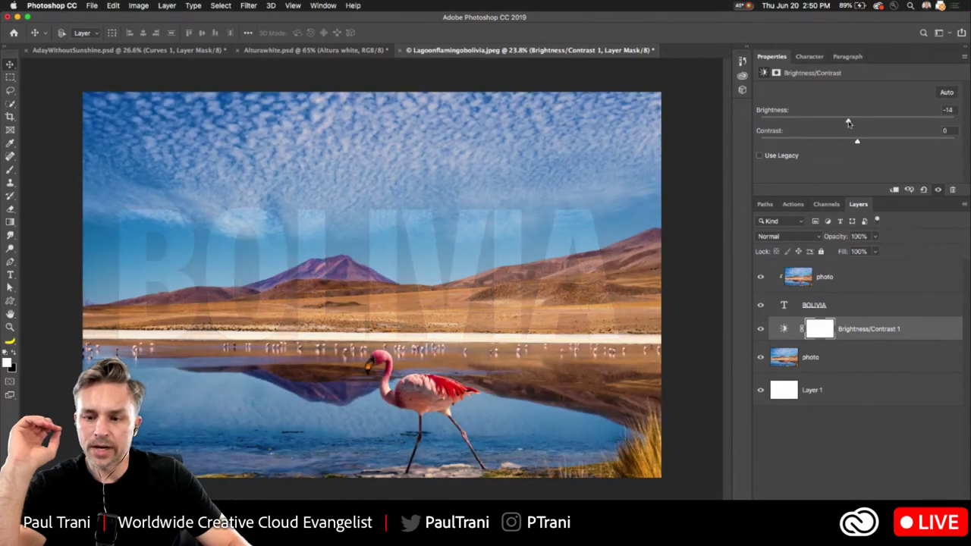
left_click(760, 329)
left_click(818, 286)
left_click_drag(277, 254, 165, 279)
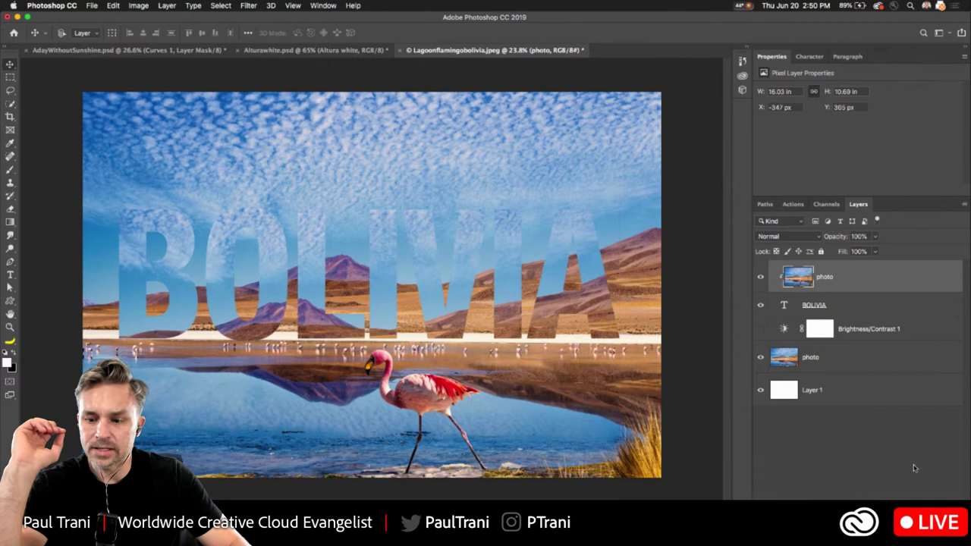
- Add a clipped layer and paint a white fade across the BOLIVIA tops with a 1500 px brush
key("super+alt+shift+n")
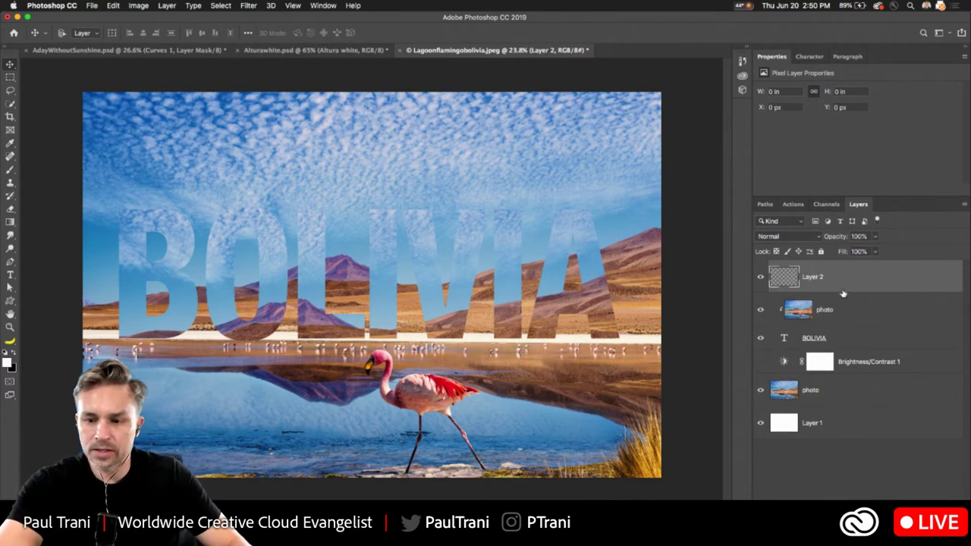
left_click(845, 289, "alt")
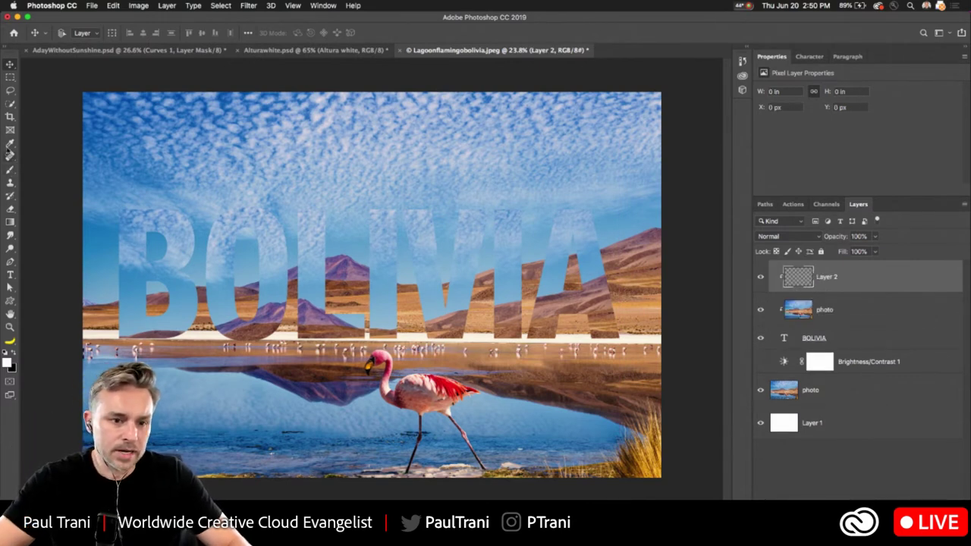
left_click(10, 169)
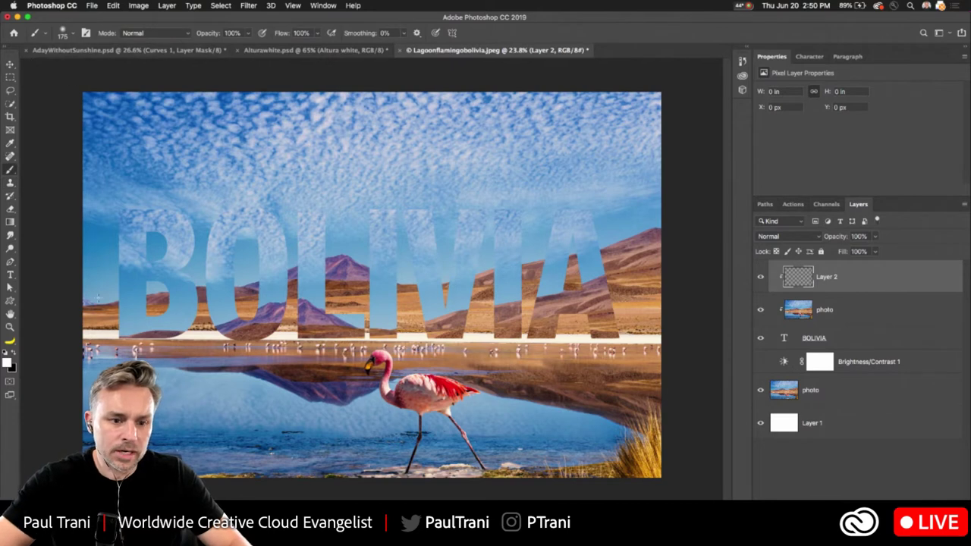
key("bracketright")
key("bracketright")
key("bracketright")
key("bracketright")
key("bracketright")
key("bracketright")
key("bracketright")
key("bracketright")
key("bracketright")
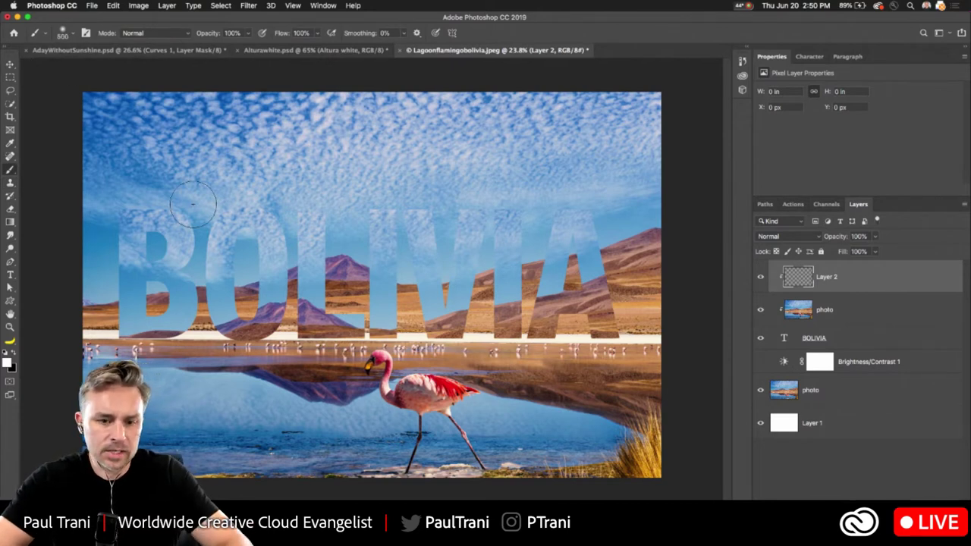
key("bracketright")
key("bracketright")
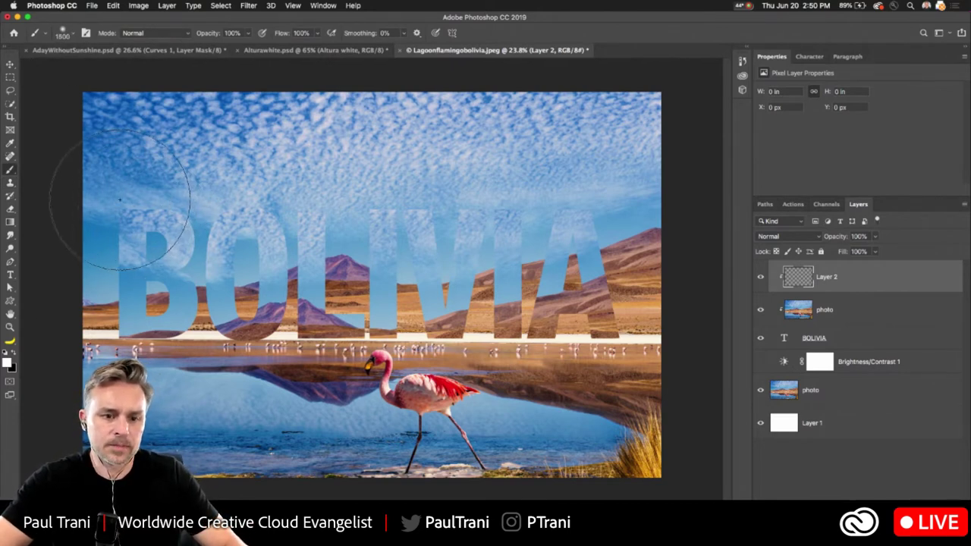
mouse_move(45, 204)
left_mouse_down()
mouse_move(629, 174)
mouse_move(762, 154)
left_mouse_up()
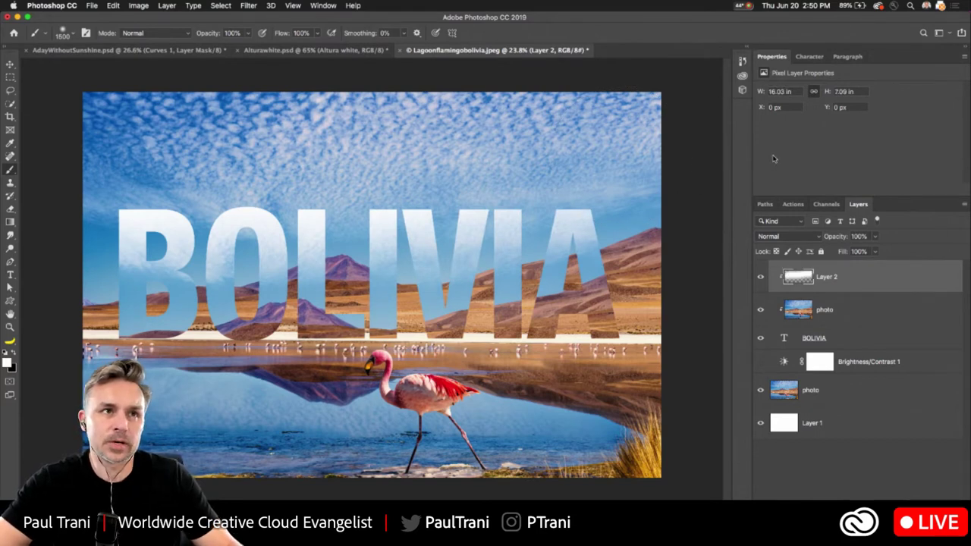
- Hide the BOLIVIA lettering layers and add a new empty layer at the top
left_click(842, 316)
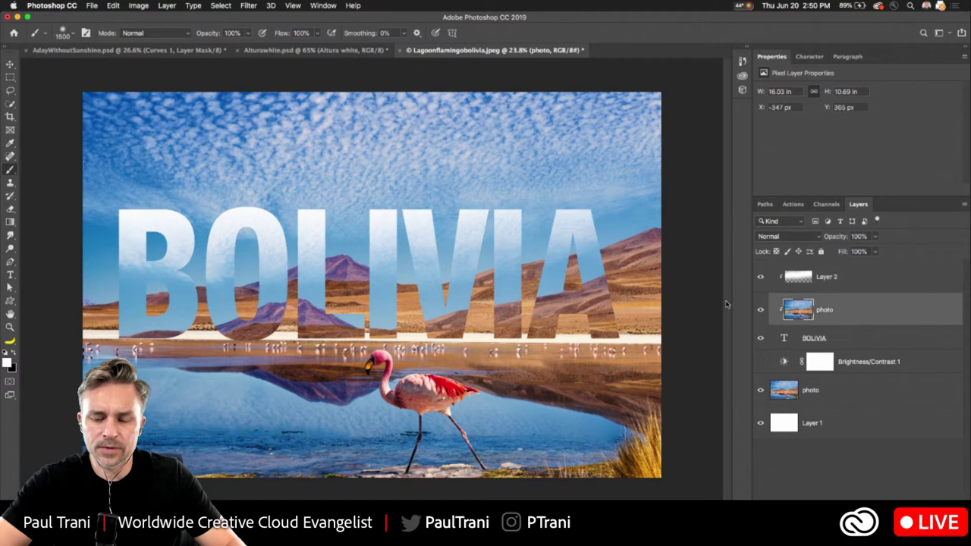
left_click_drag(761, 278, 761, 363)
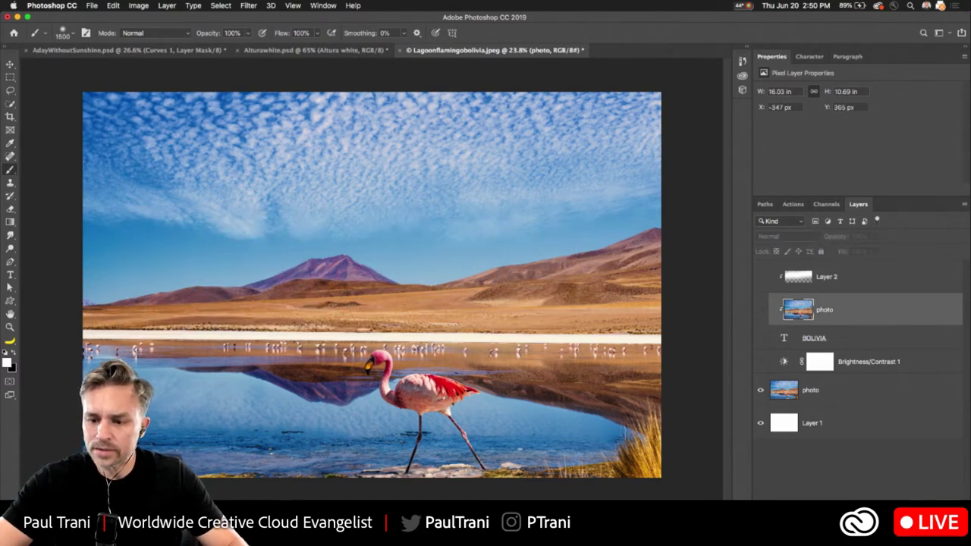
key("alt+shift+super+n")
left_click_drag(854, 313, 845, 282)
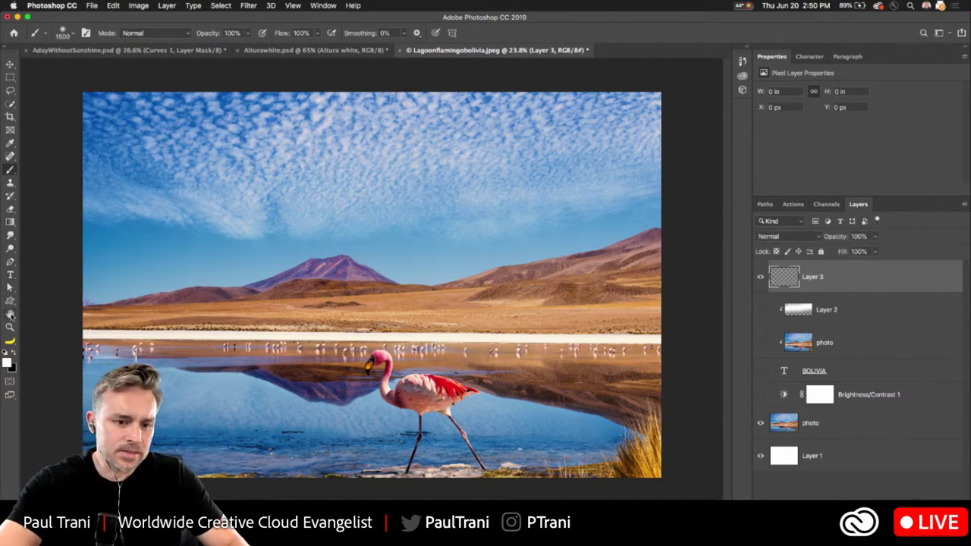
- Draw a large white hollow triangle with 0 px stroke over the photo centre, nudged up-left
left_click(10, 301)
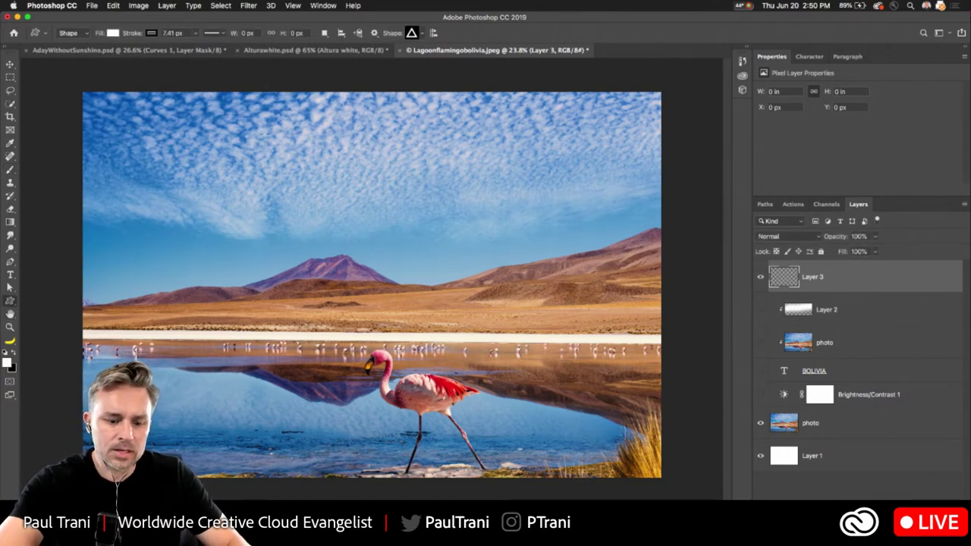
left_click_drag(264, 133, 427, 275)
key("super+z")
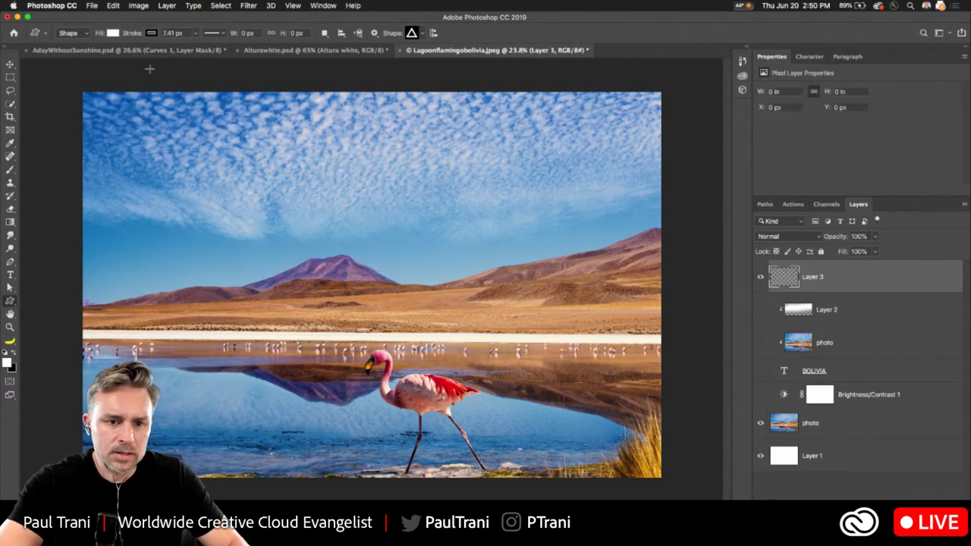
left_click_drag(195, 34, 186, 46)
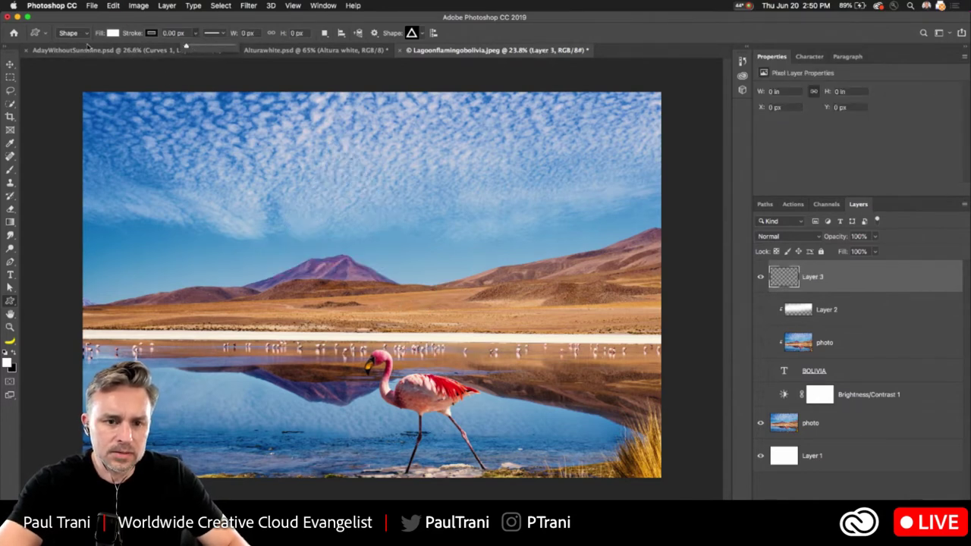
left_click(160, 28)
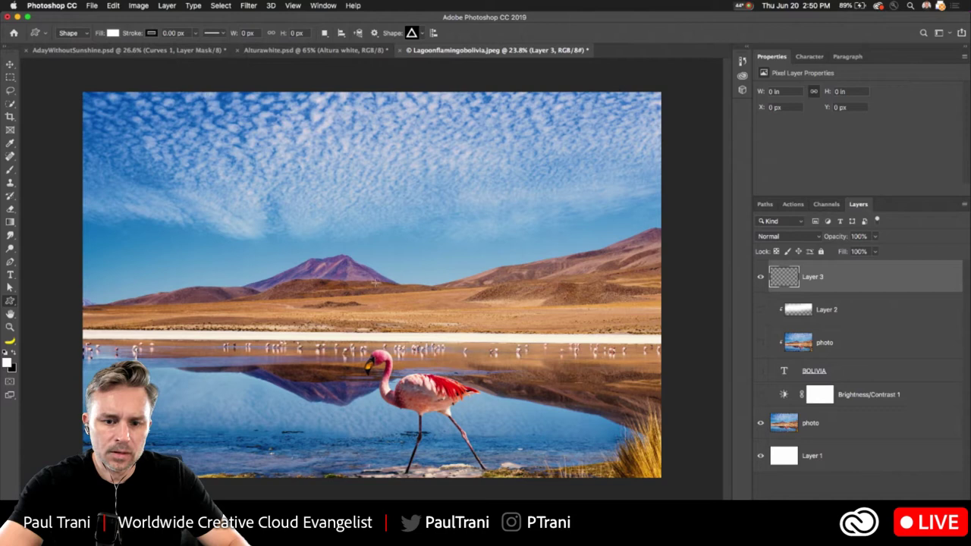
left_click_drag(375, 282, 533, 451)
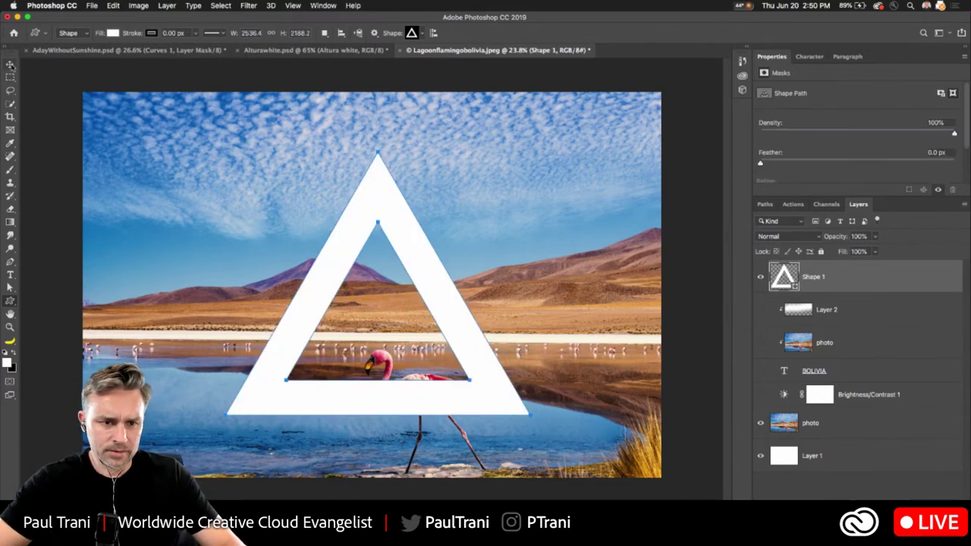
left_click(10, 66)
left_click_drag(381, 266, 375, 254)
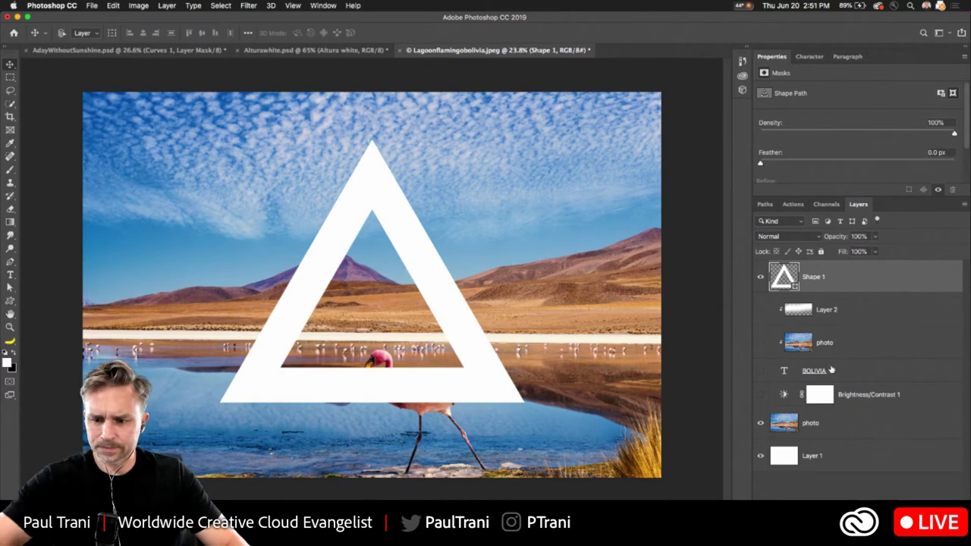
- Duplicate the lagoon photo, move the copy above Shape 1 and clip it into the triangle
left_click(808, 436)
key("super+j")
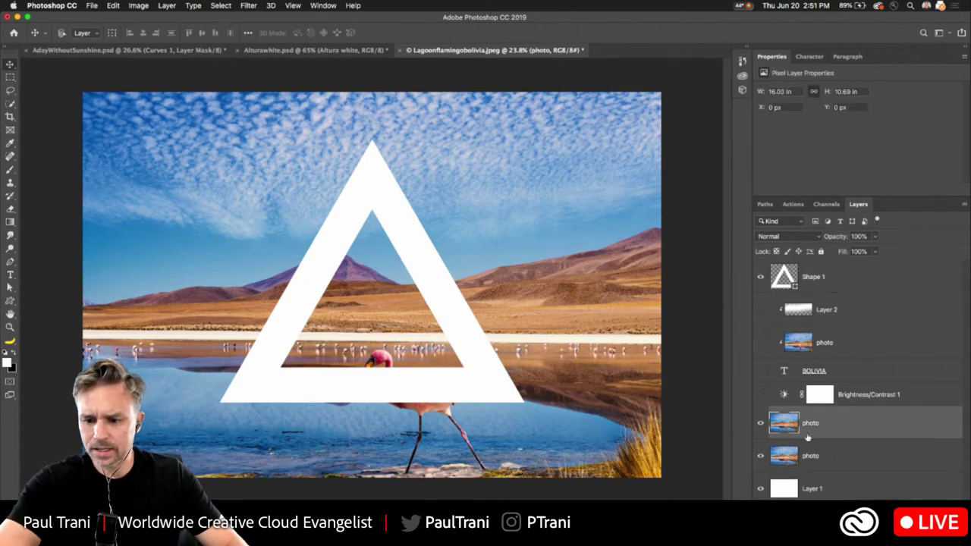
left_click_drag(797, 423, 825, 279)
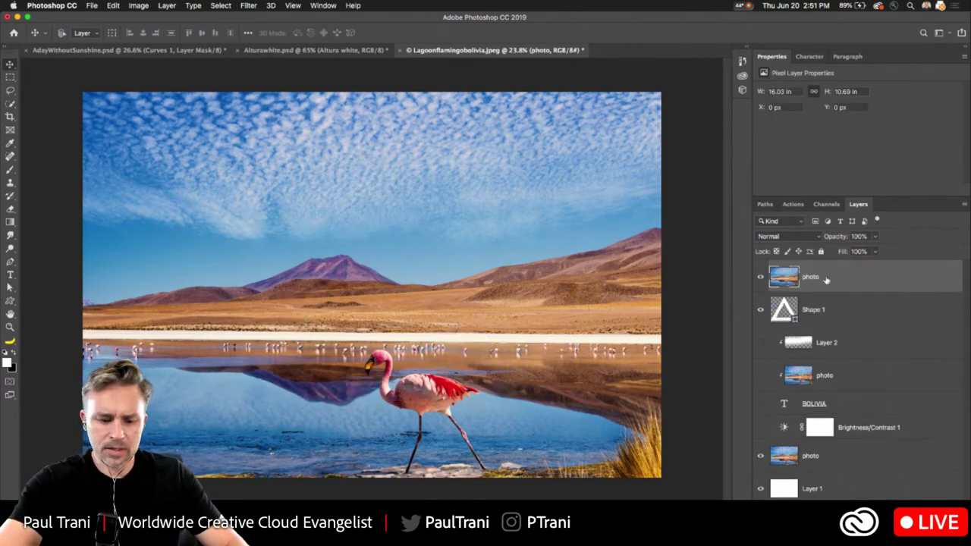
left_click(842, 292, "alt")
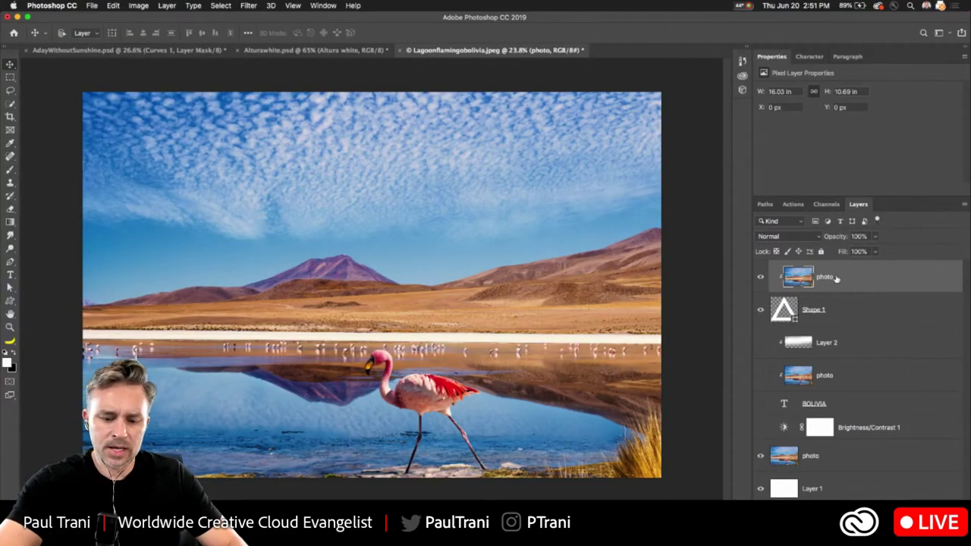
- Flip the clipped photo vertically and horizontally and reposition it inside the triangle
key("t")
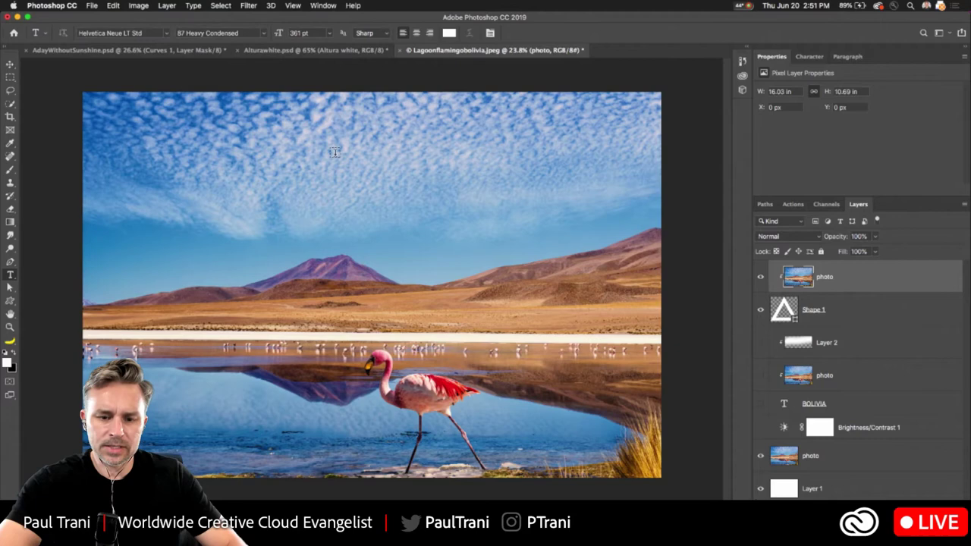
key("super+t")
right_click(368, 222)
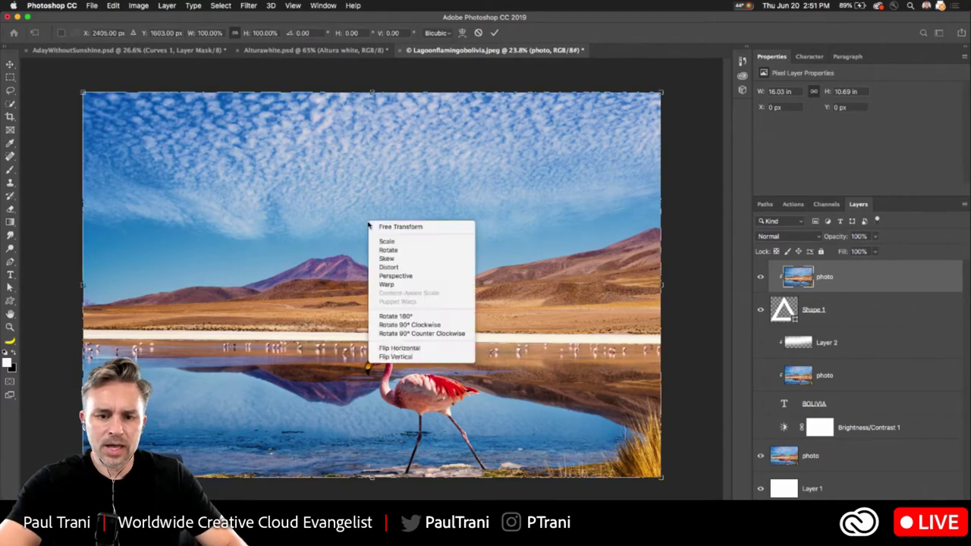
left_click(391, 357)
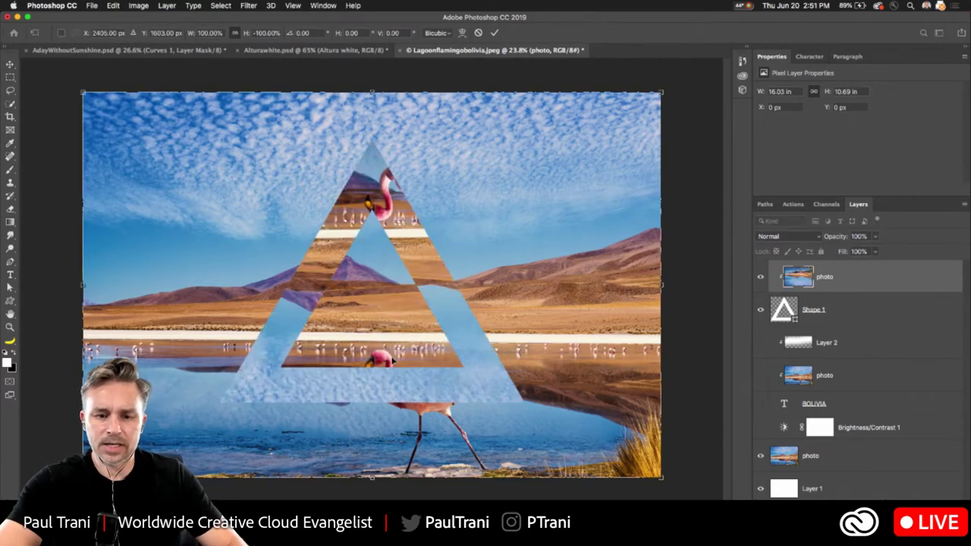
left_click_drag(281, 351, 372, 315)
right_click(335, 275)
left_click(366, 401)
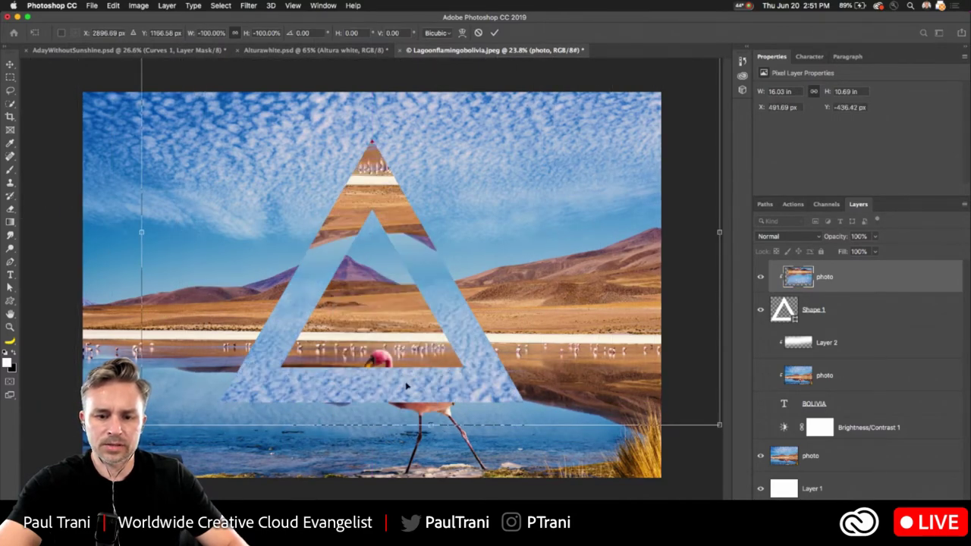
left_click_drag(530, 334, 564, 332)
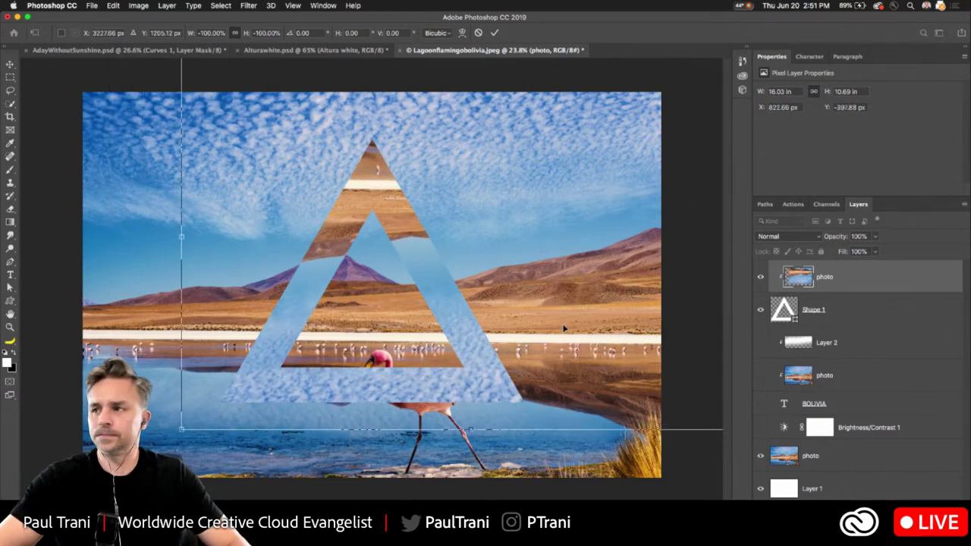
key("Return")
left_click(9, 90)
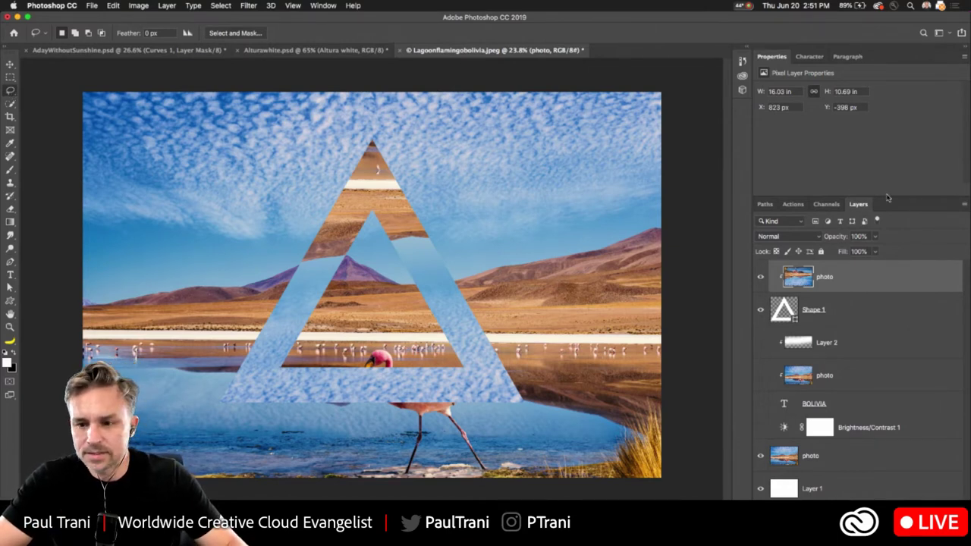
- Duplicate the bottom lagoon photo layer and move the copy to the top of the stack
left_click_drag(892, 197, 887, 131)
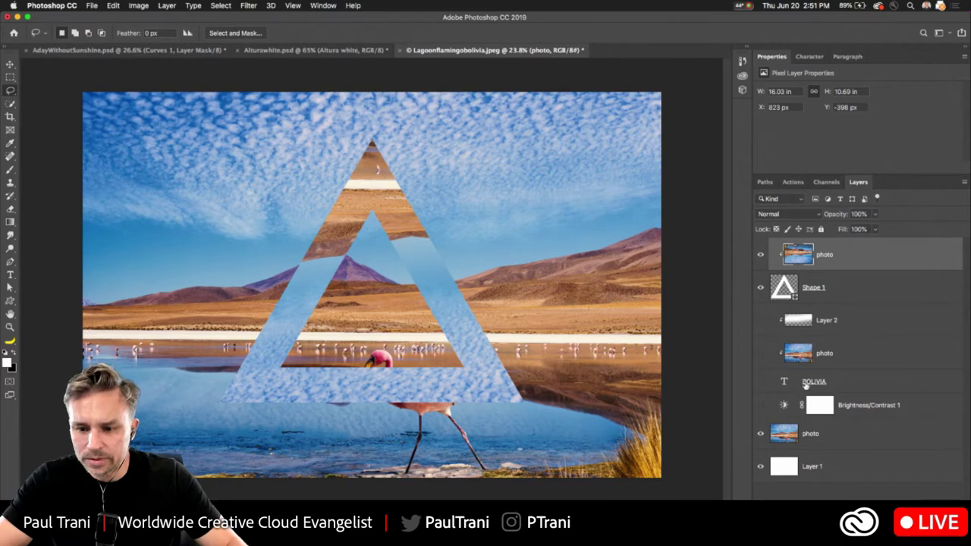
left_click(847, 437)
key("super+j")
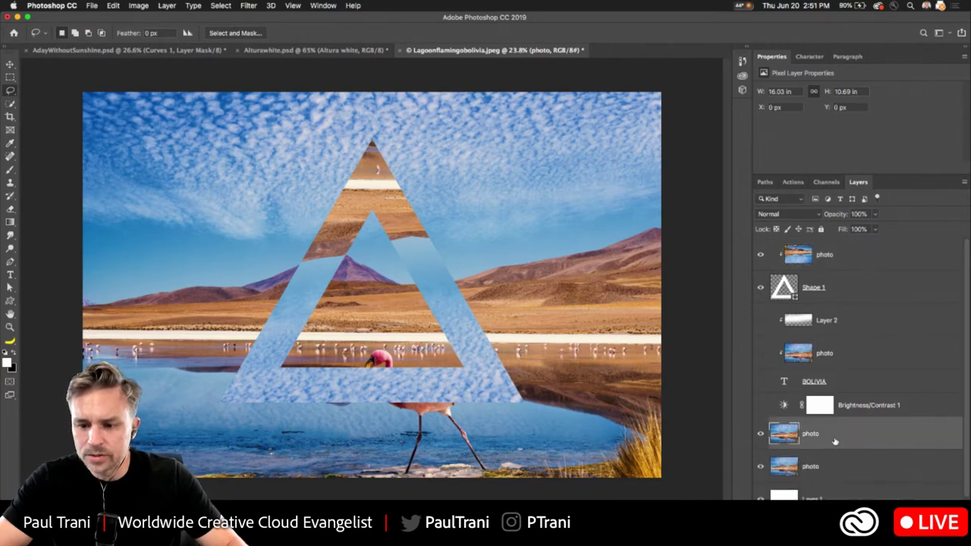
left_click_drag(834, 440, 834, 250)
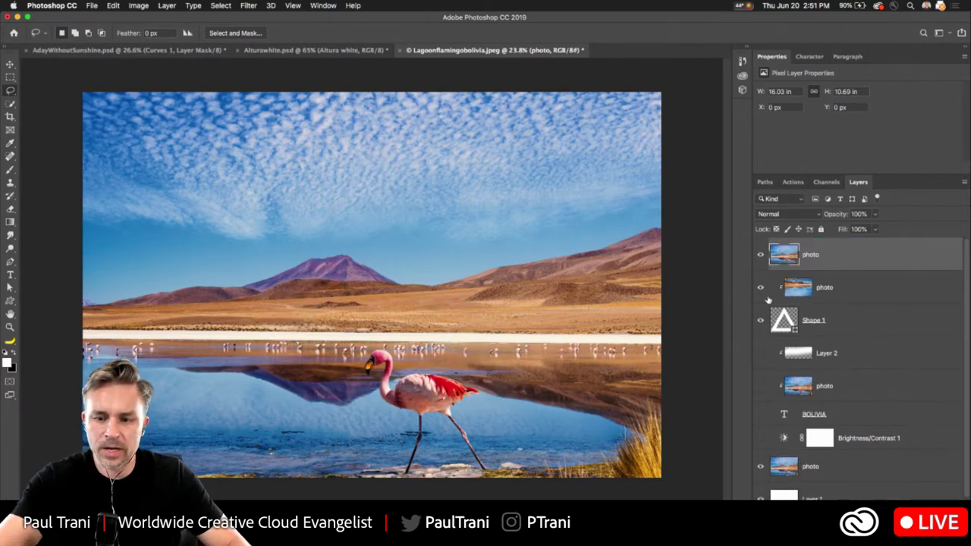
scroll(372, 391, "up", 5)
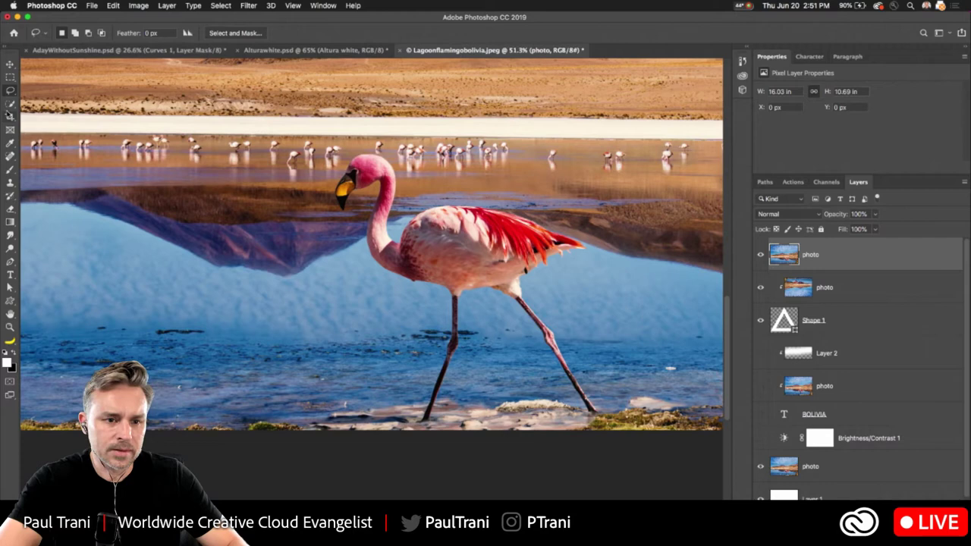
- Select the flamingo with Select Subject, removing the mountain reflection from the selection
left_click(10, 103)
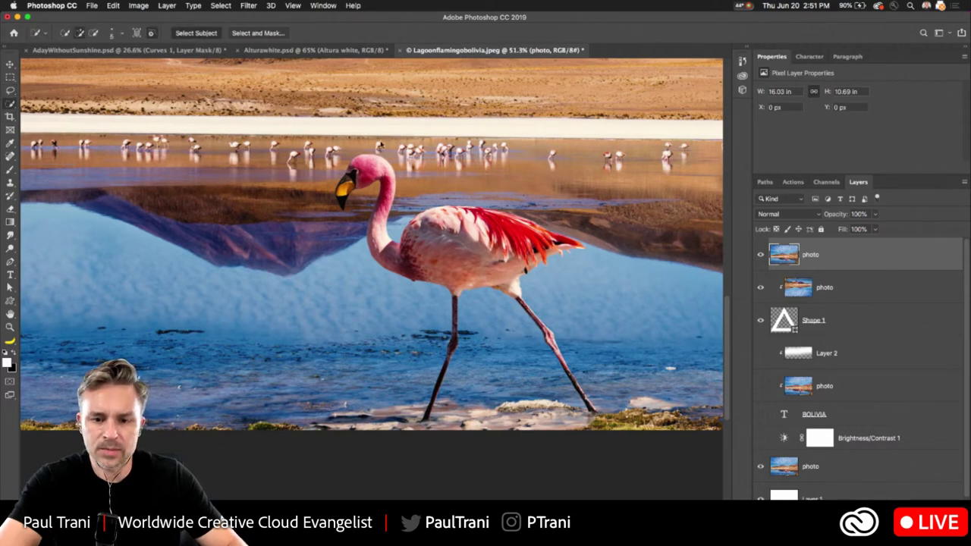
left_click(180, 33)
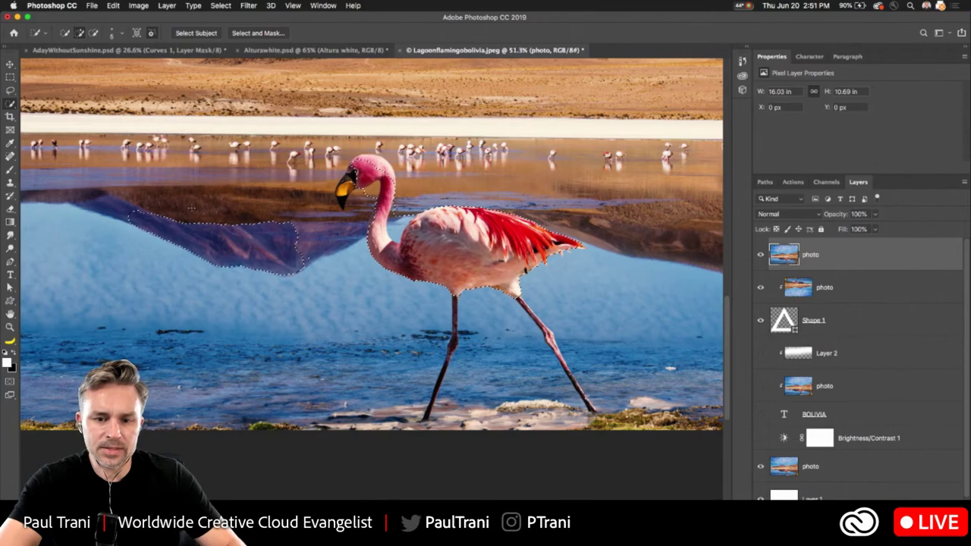
scroll(191, 210, "up", 5)
scroll(341, 272, "up", 3)
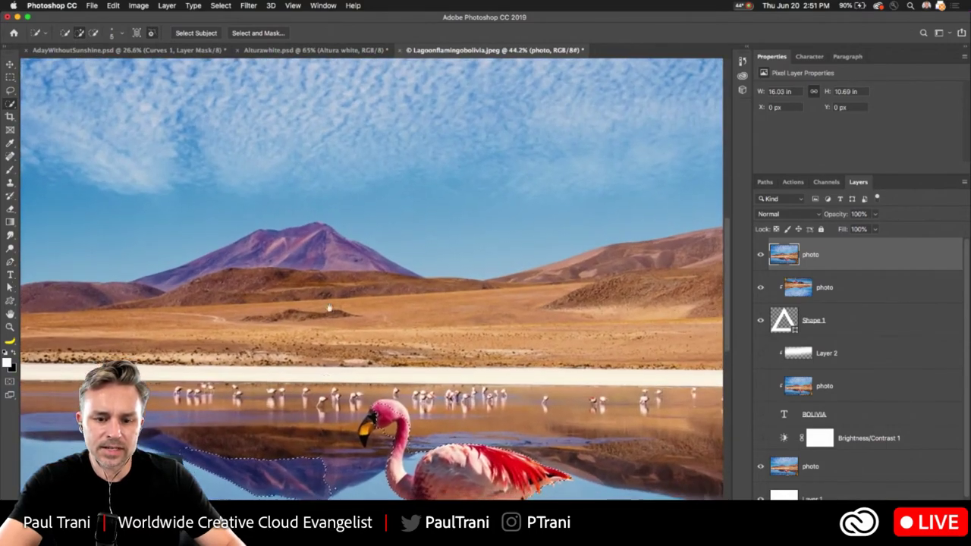
scroll(341, 272, "down", 2)
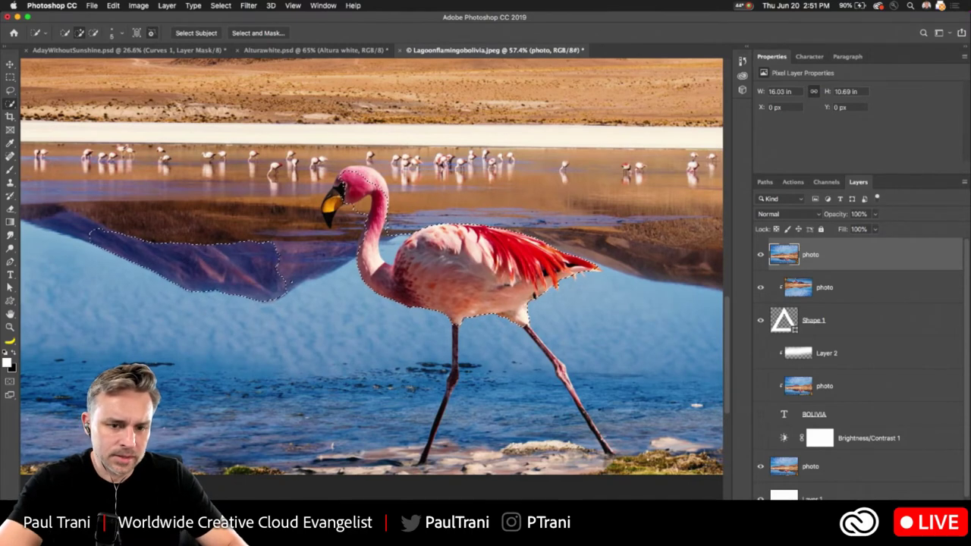
left_click(188, 252, "alt")
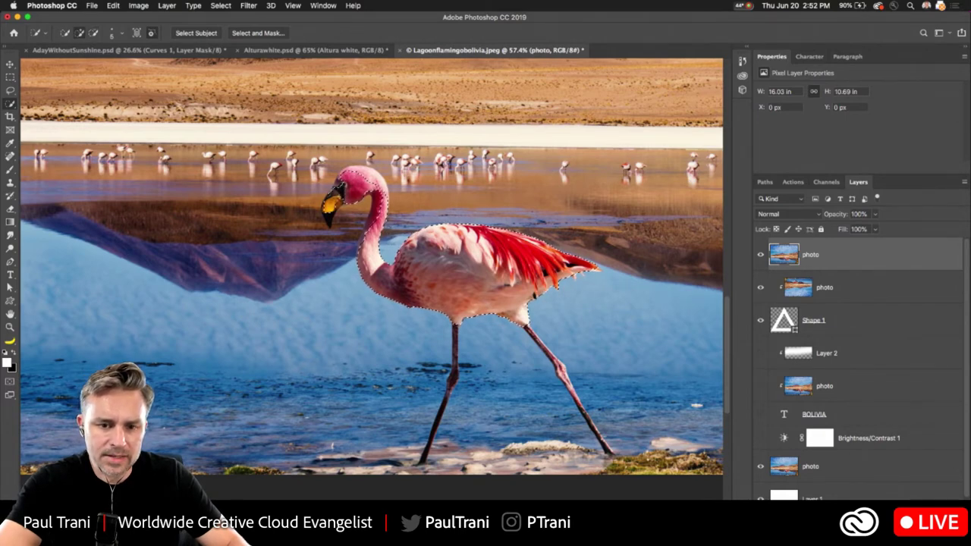
- Add the beak tip, head top and throat to the selection, then mask the photo to the flamingo
scroll(365, 194, "up", 3)
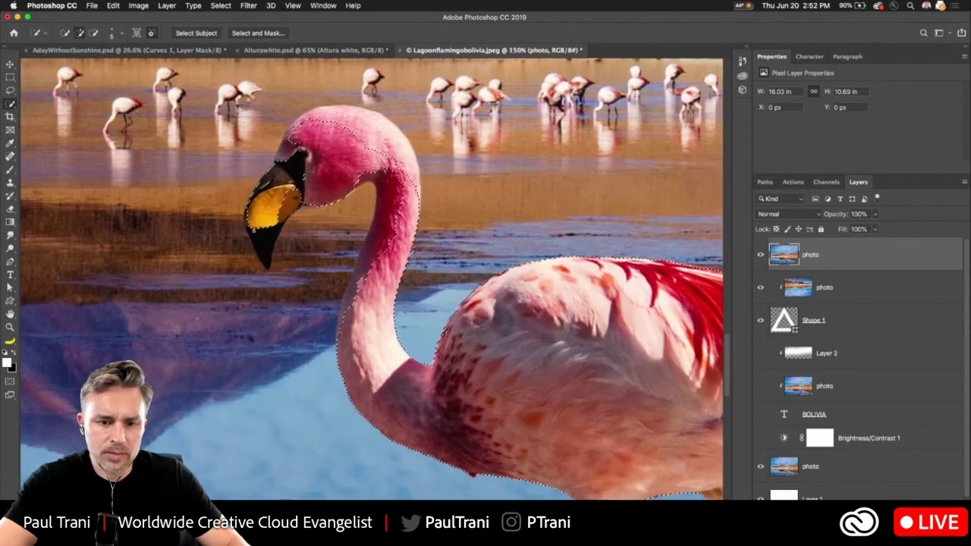
left_click_drag(262, 243, 266, 259)
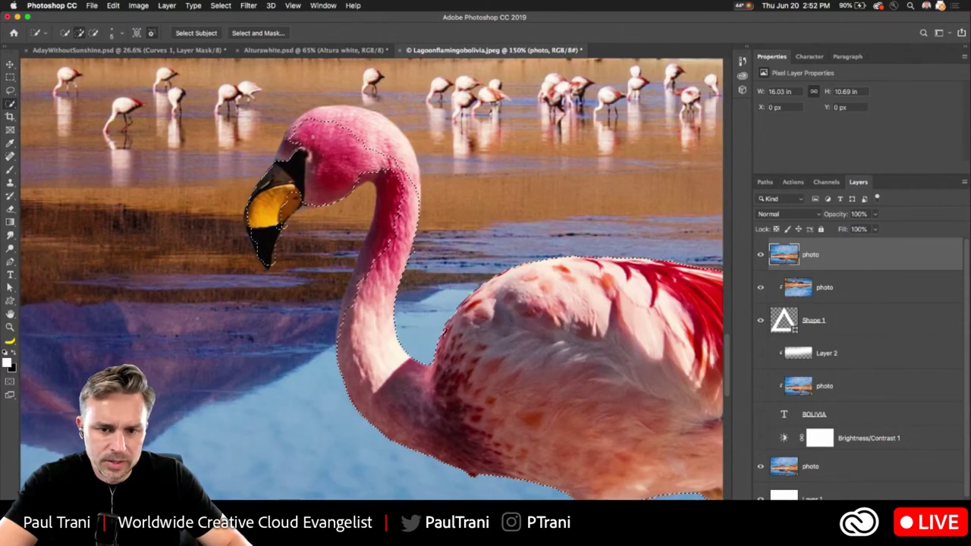
left_click(311, 136)
left_click(342, 194)
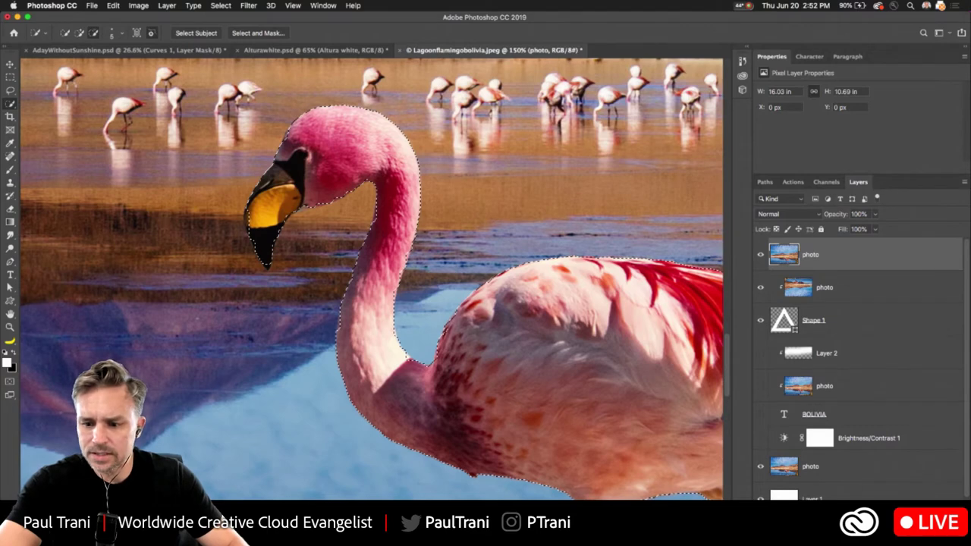
left_click(844, 477)
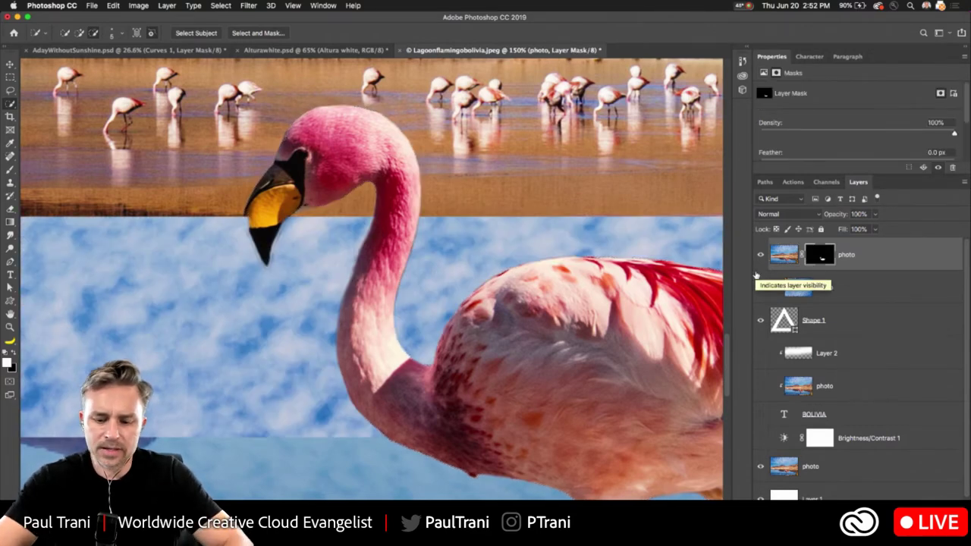
- Toggle the flamingo layer off and on to compare it against the full composition
key("super+0")
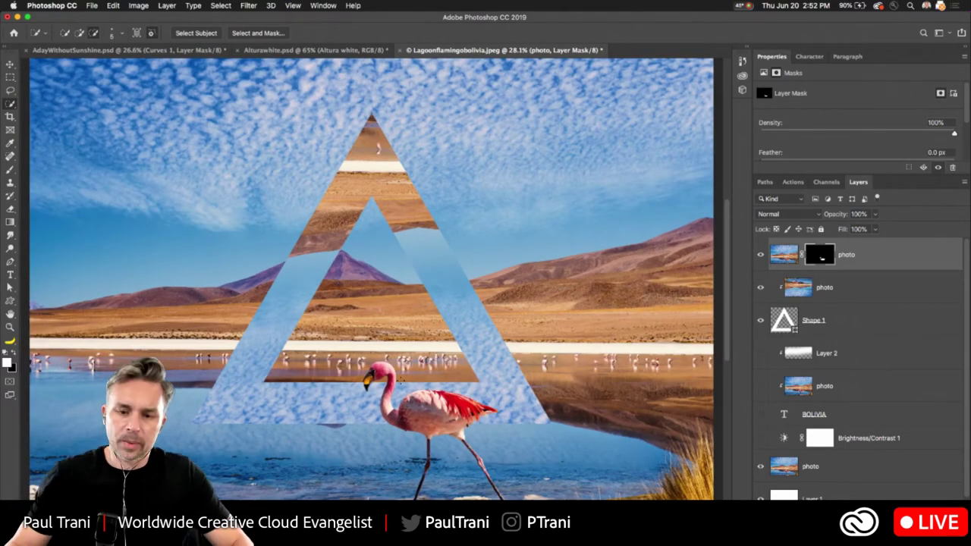
left_click(759, 257)
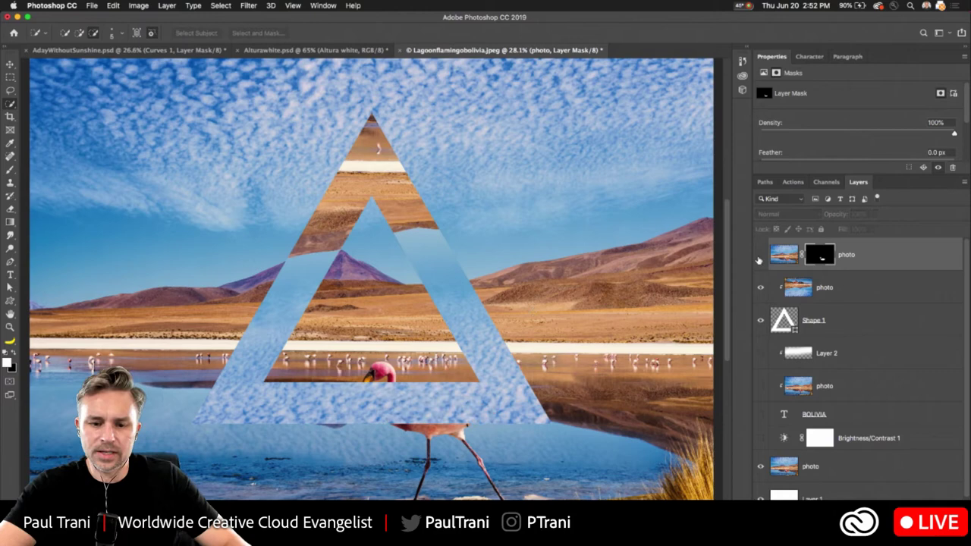
left_click(759, 256)
left_click(759, 256)
left_click(759, 256)
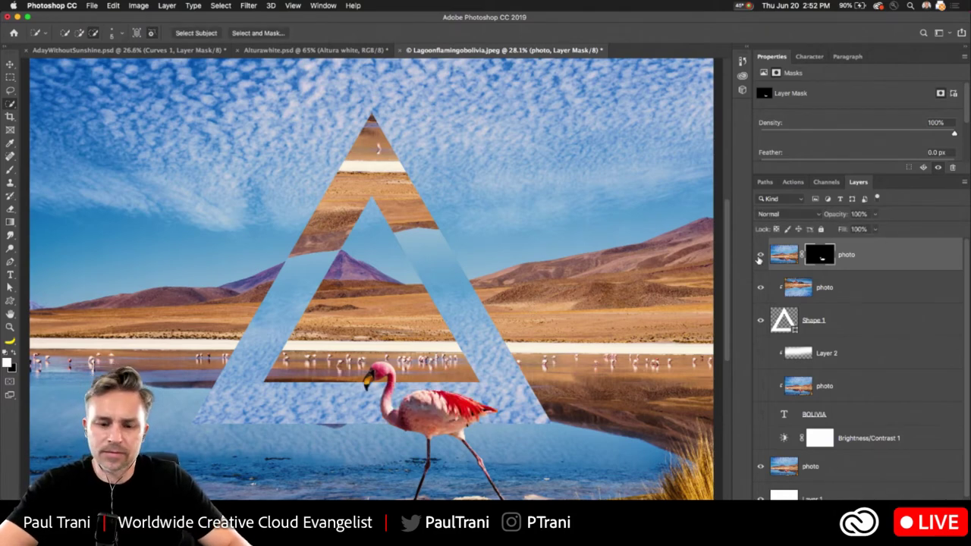
scroll(372, 250, "up", 3)
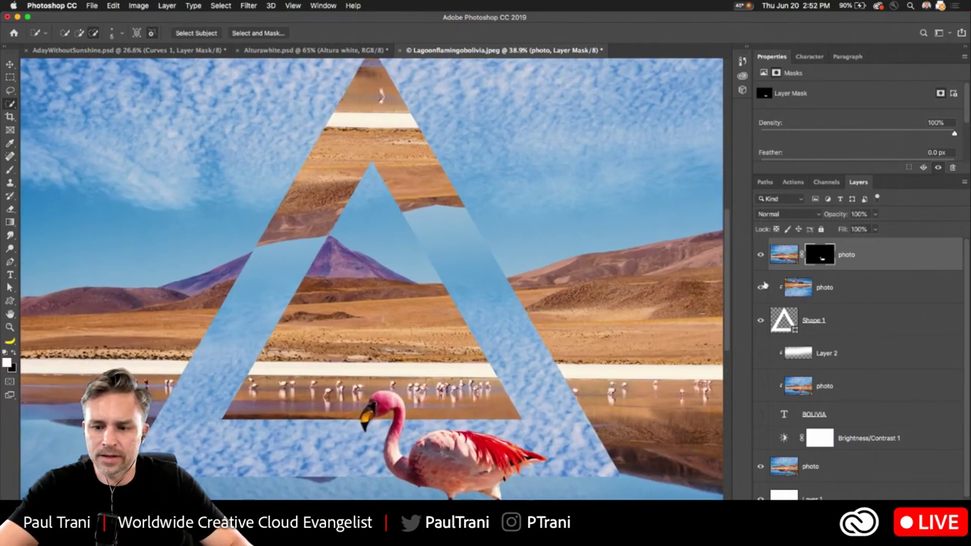
- Show BOLIVIA, its sky photo and Layer 2's white fade, hide Brightness/Contrast 1, and clip Layer 2
key("super+minus")
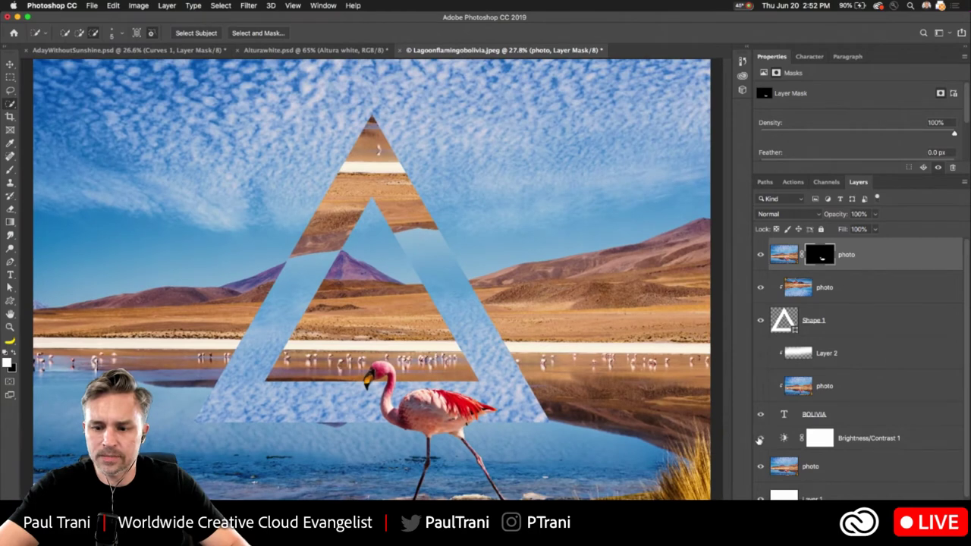
left_click(759, 439)
left_click(761, 385)
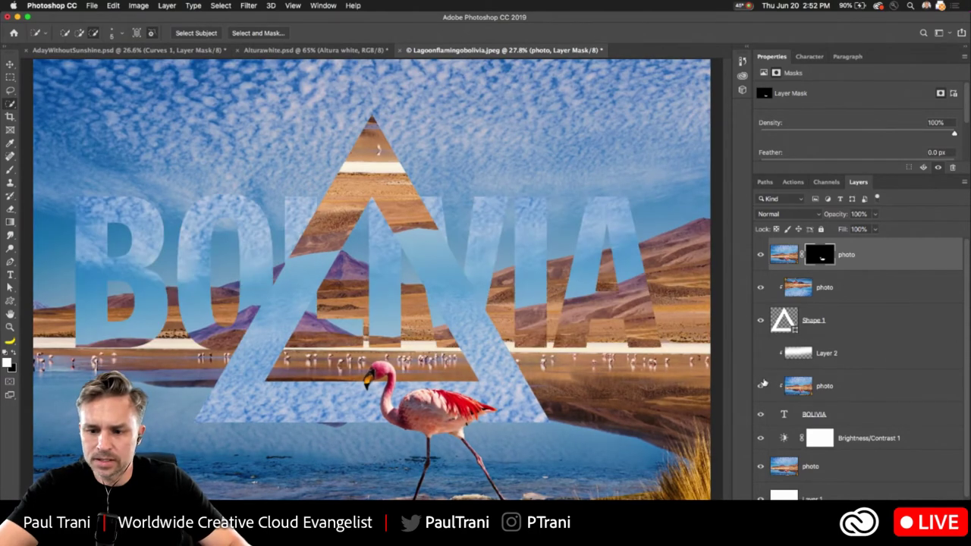
left_click(761, 439)
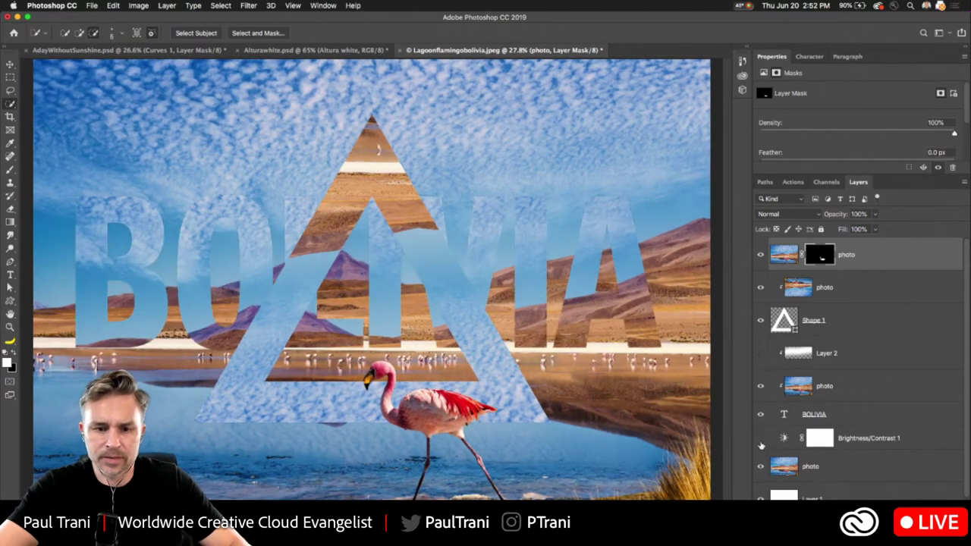
left_click(761, 354)
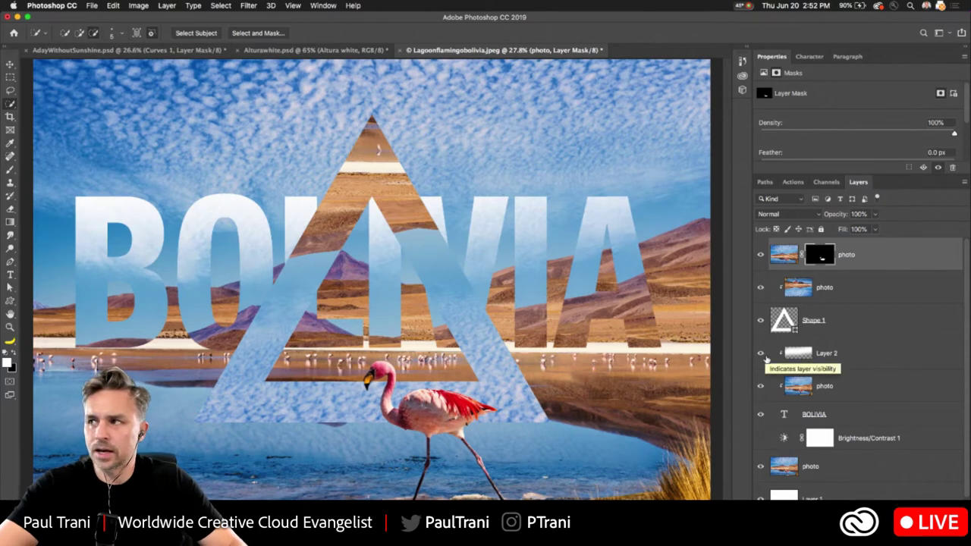
key("super+alt+g")
- Move Layer 2, the photo and BOLIVIA to the top of the stack and hide the triangle
left_click(838, 357)
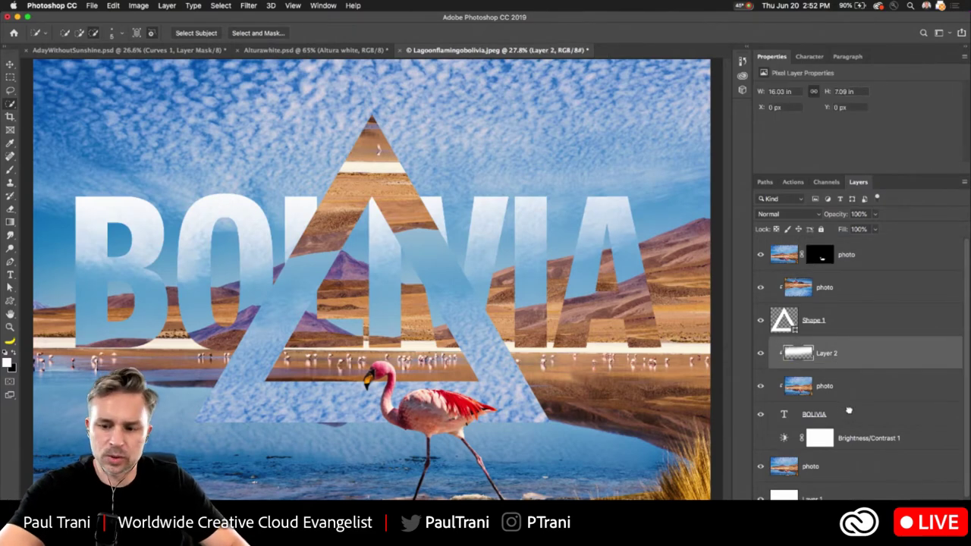
left_click(849, 410, "shift")
left_click_drag(862, 352, 832, 250)
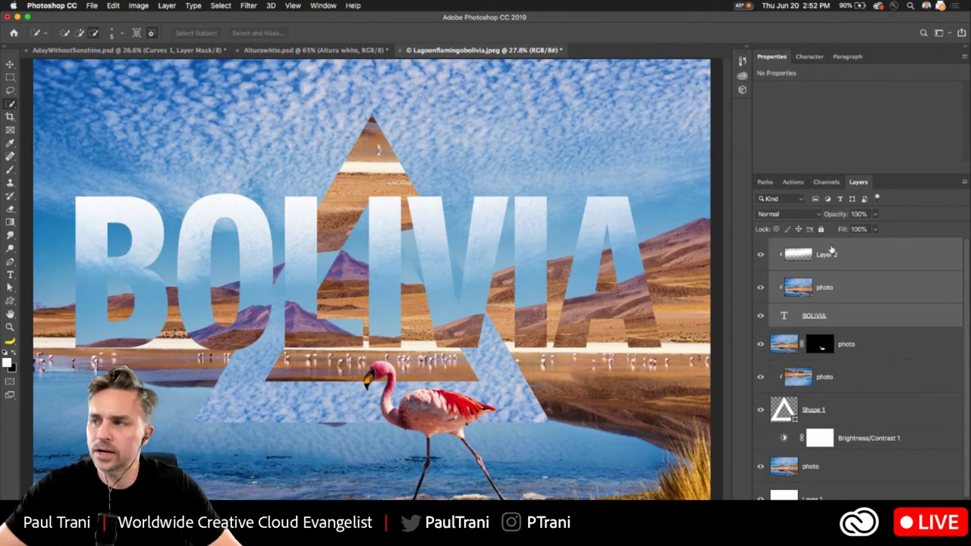
left_click(9, 66)
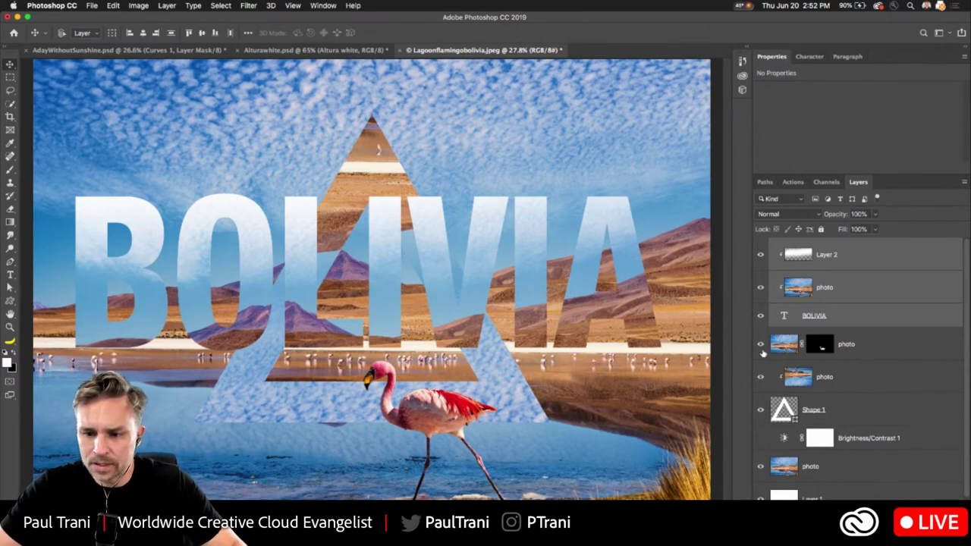
left_click(760, 409)
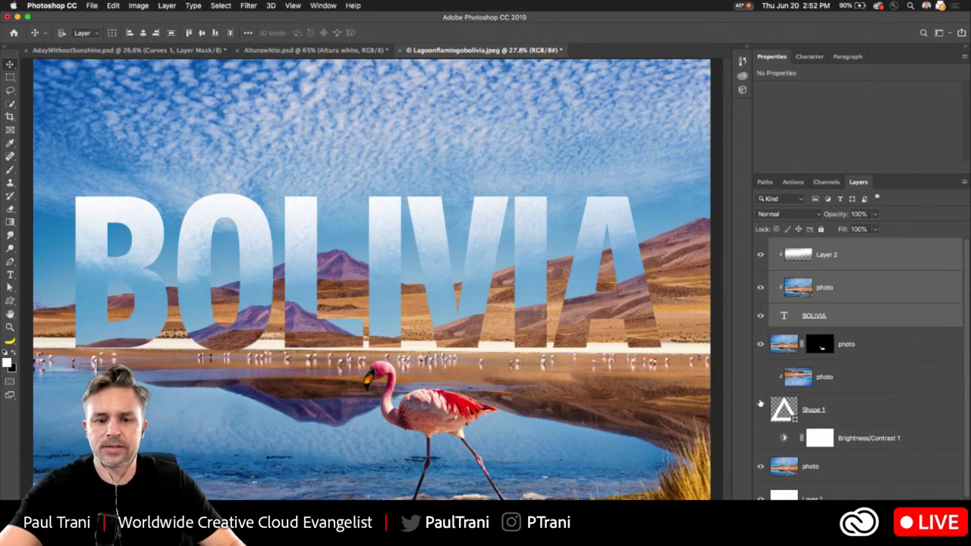
scroll(297, 249, "down", 2)
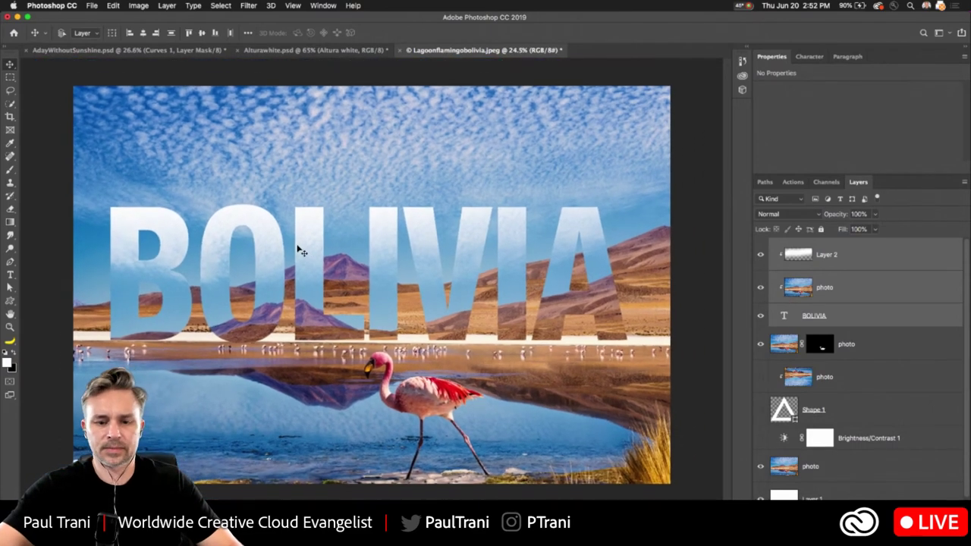
- Lower the BOLIVIA lettering over the mountains and place the masked flamingo photo above it
left_click(881, 319)
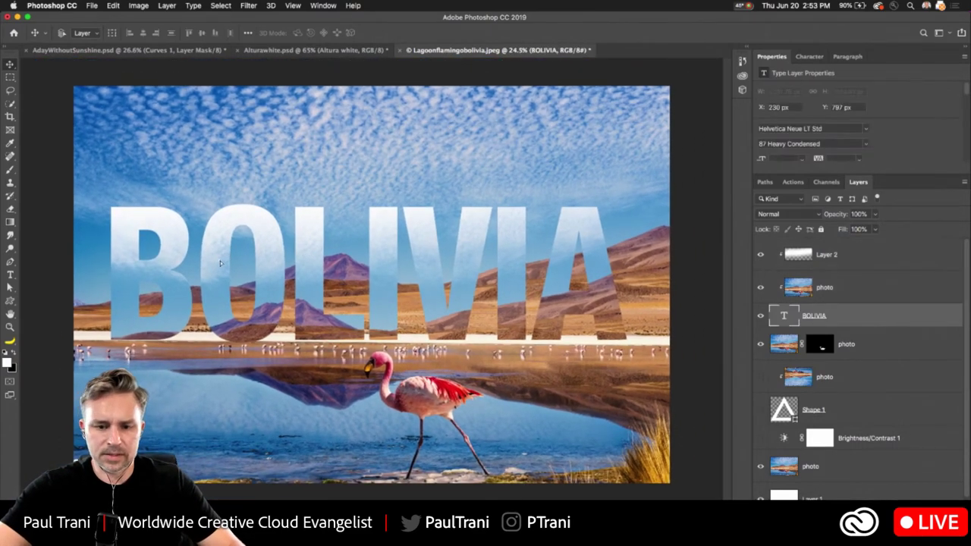
left_click_drag(397, 317, 398, 347)
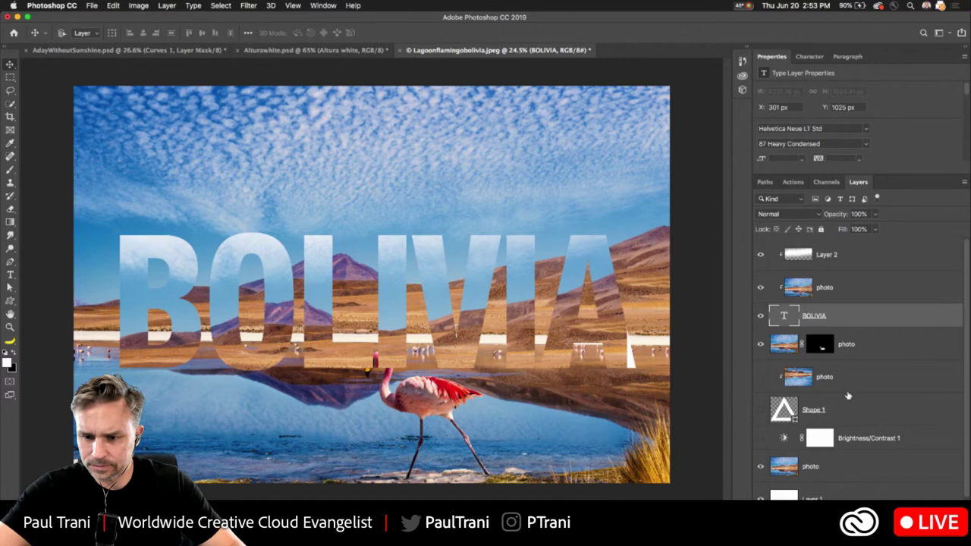
left_click_drag(846, 337, 869, 255)
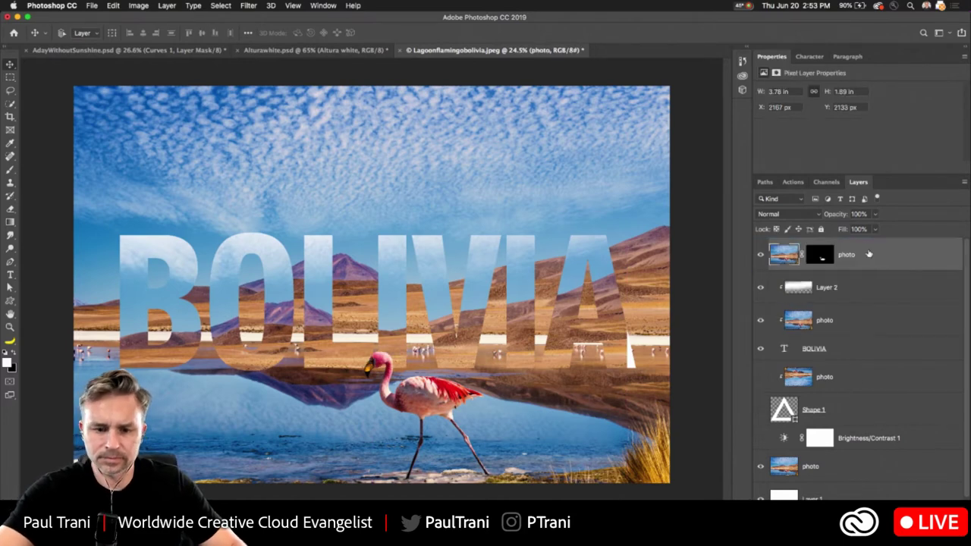
left_click(853, 348)
mouse_move(356, 289)
left_mouse_down()
mouse_move(390, 271)
mouse_move(335, 318)
mouse_move(329, 288)
mouse_move(343, 304)
mouse_move(342, 264)
mouse_move(343, 276)
left_mouse_up()
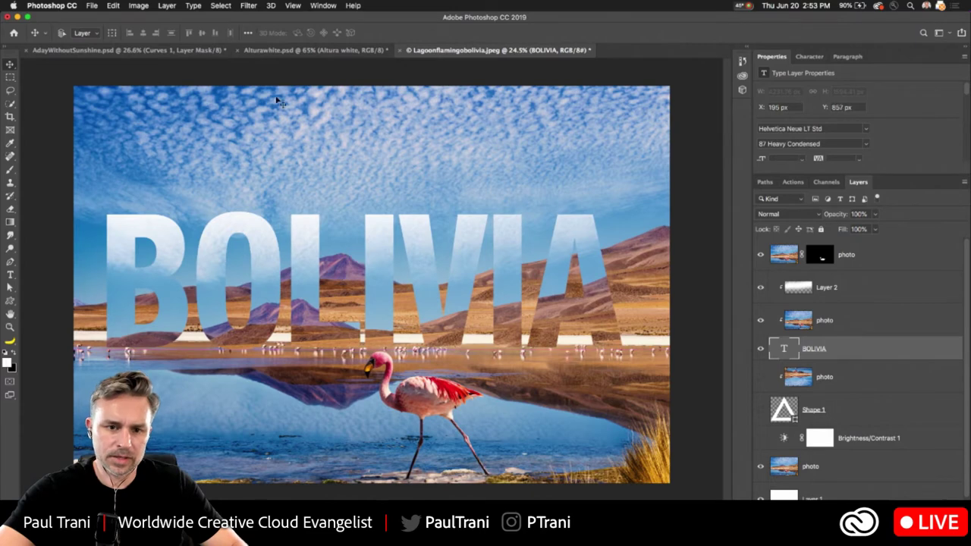
- In Alturawhite.psd, delete the Altura Airlines tagline, photo copies and Viva layers
left_click(265, 51)
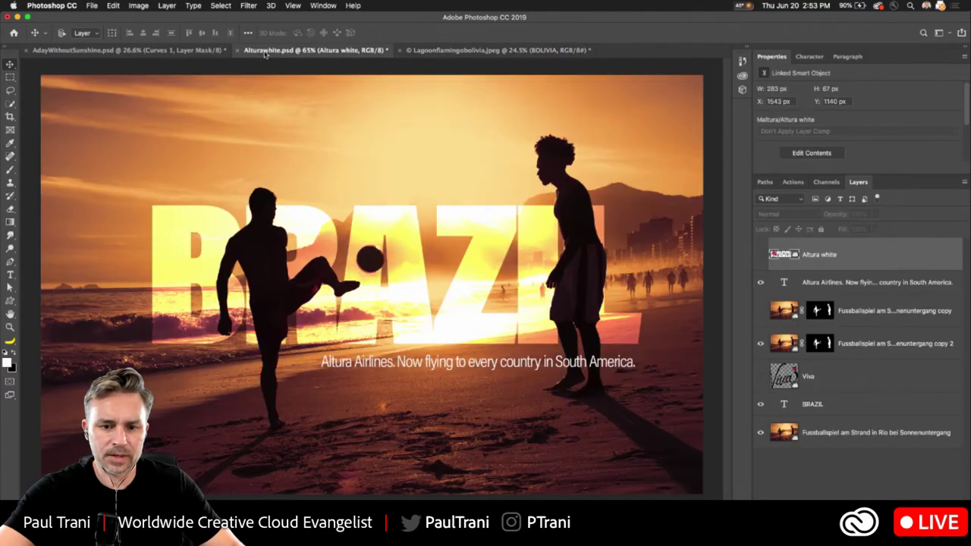
left_click(794, 295)
left_click(813, 409)
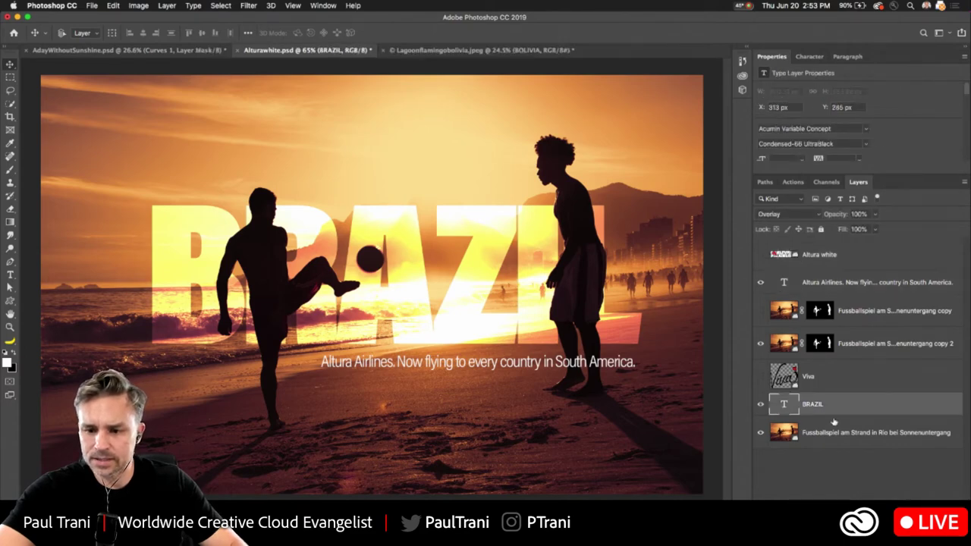
left_click_drag(833, 421, 831, 277)
key("alt+bracketleft")
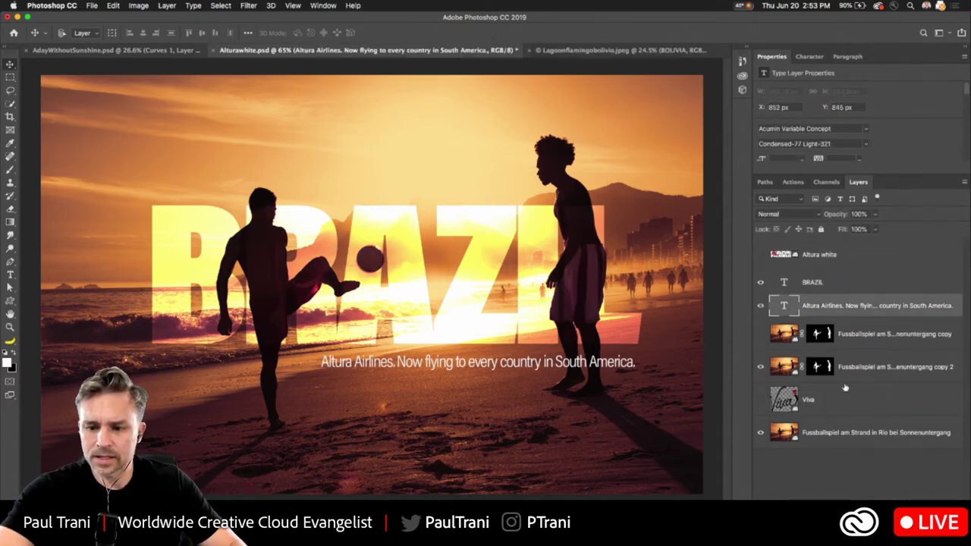
left_click(848, 405, "shift")
key("Delete")
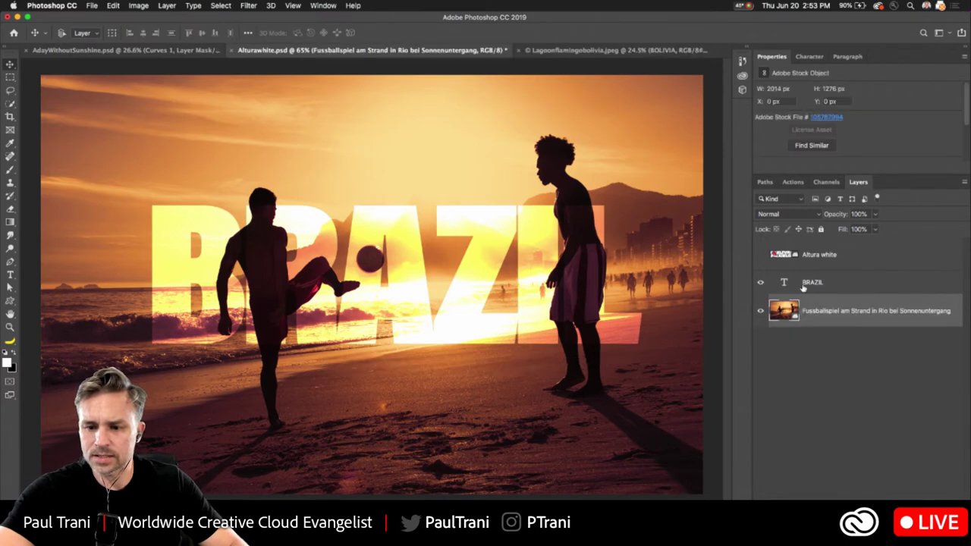
- Set BRAZIL's blend mode to Normal as solid white, then hide the BRAZIL text
left_click(807, 291)
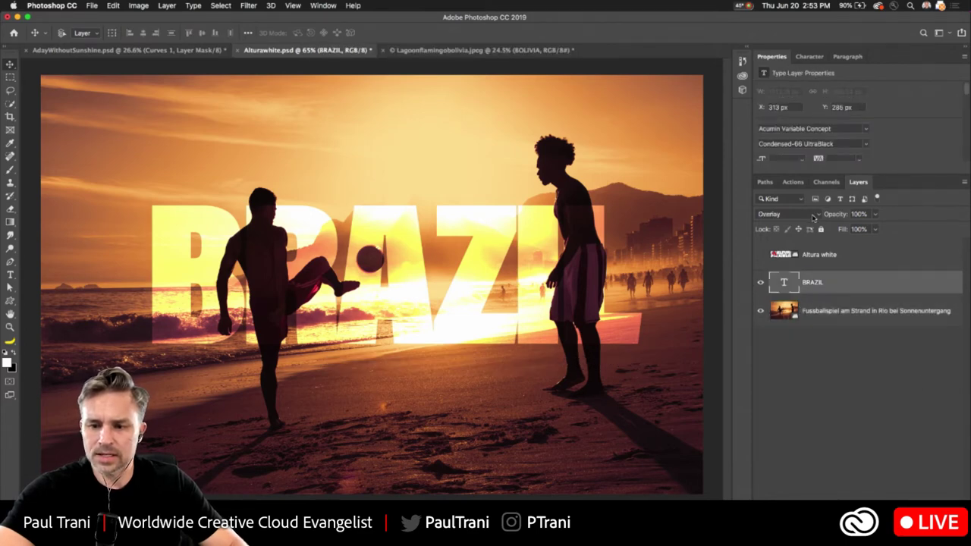
left_click(813, 218)
left_click(770, 90)
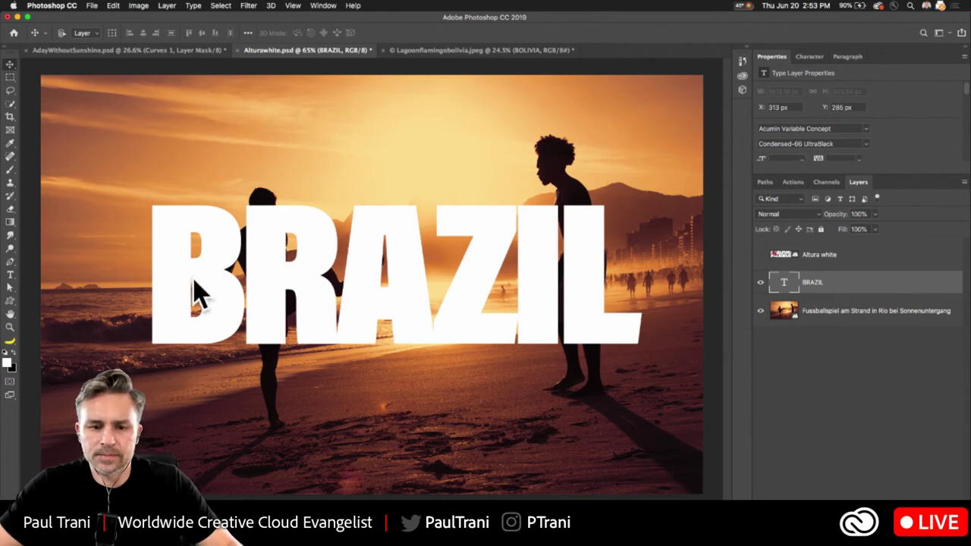
left_click(892, 307)
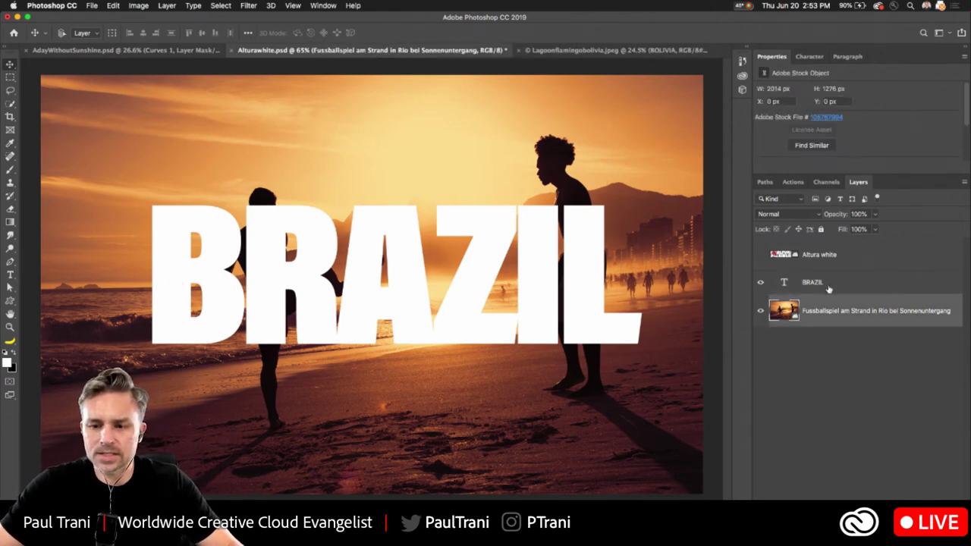
left_click(782, 285)
left_click(760, 283)
- Select the beach photo layer and choose the Quick Selection tool
left_click(809, 312)
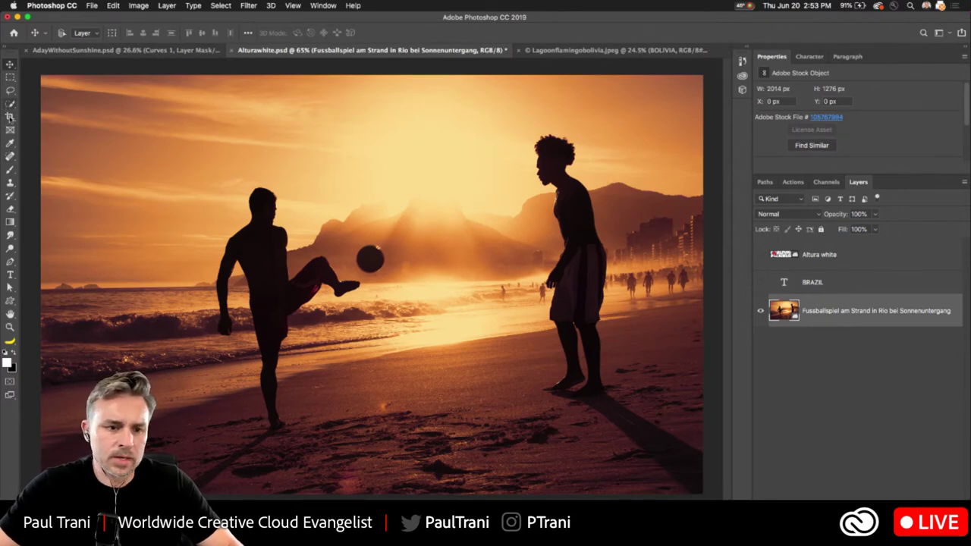
left_click(10, 104)
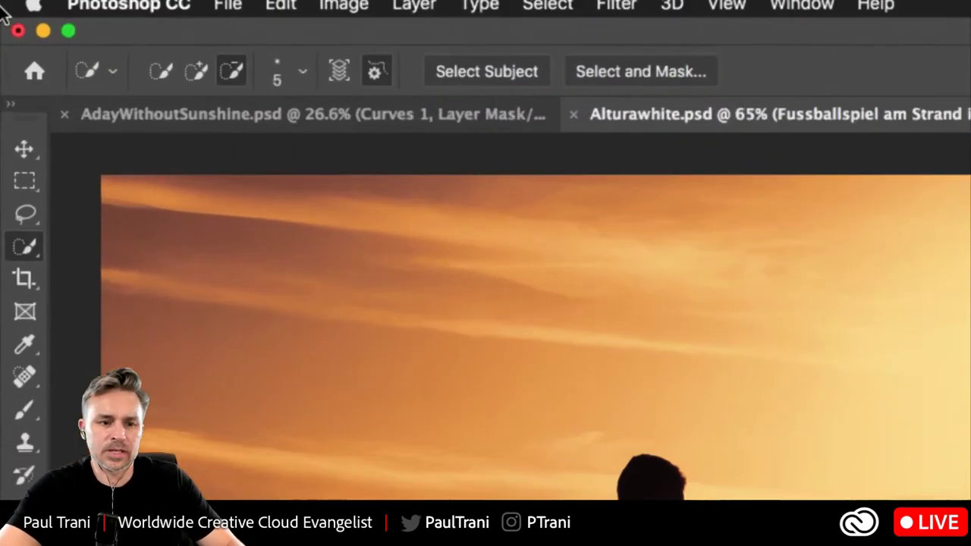
key("ctrl+Tab")
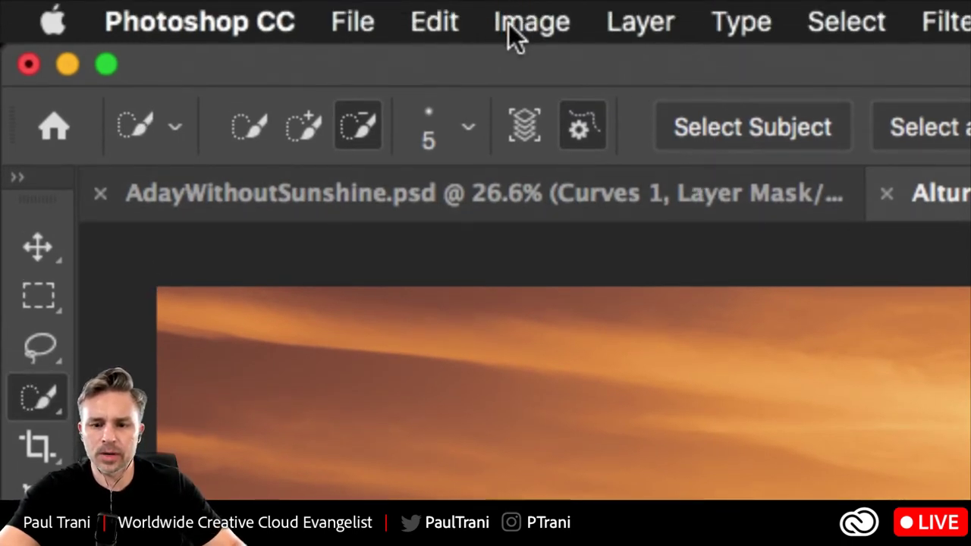
left_click(512, 28)
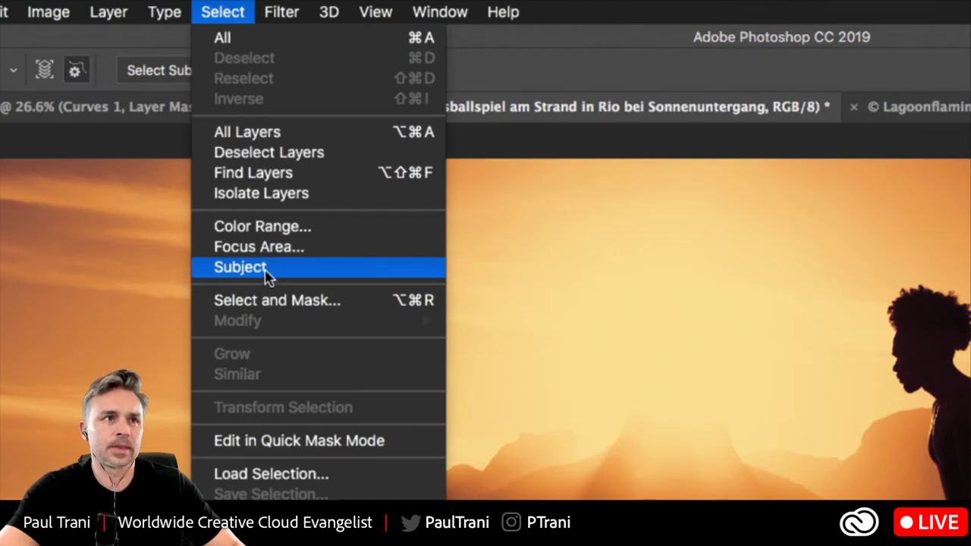
- Select the two players and ball, duplicate the photo and mask the top copy to them
left_click(267, 274)
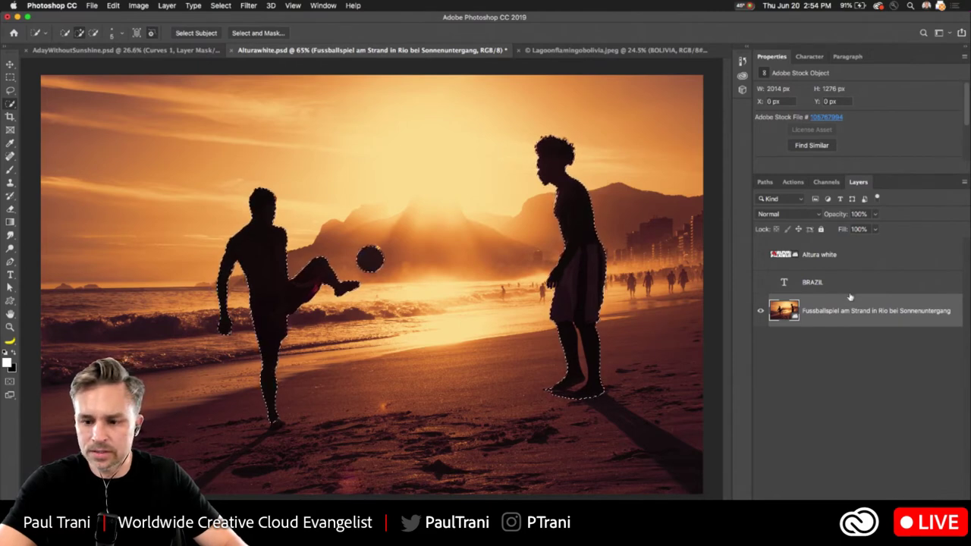
left_click_drag(784, 310, 791, 501)
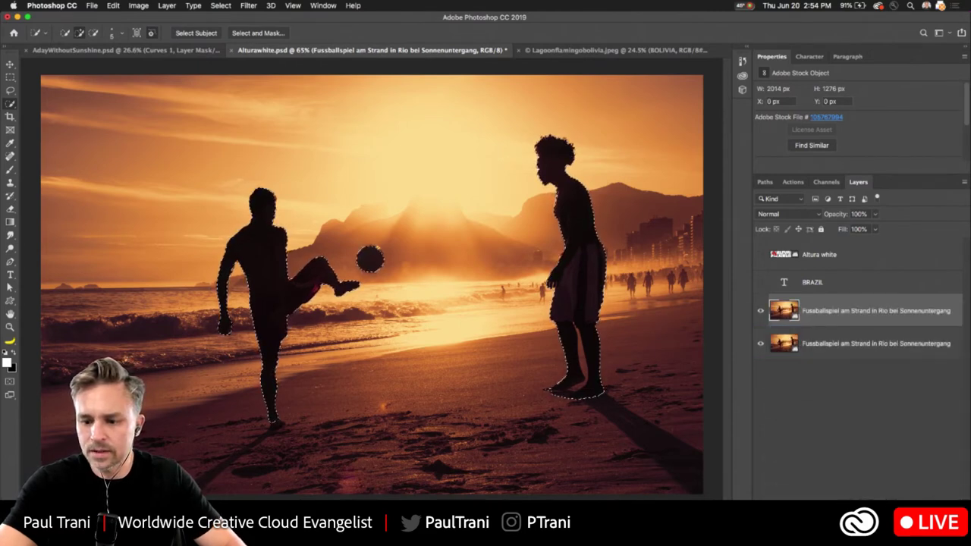
left_click(835, 498)
left_click(761, 343)
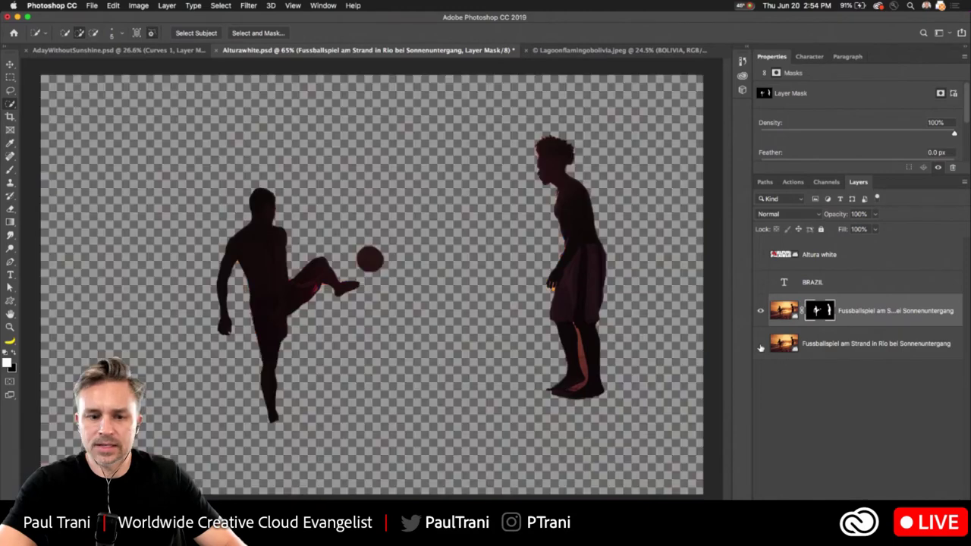
left_click(761, 343)
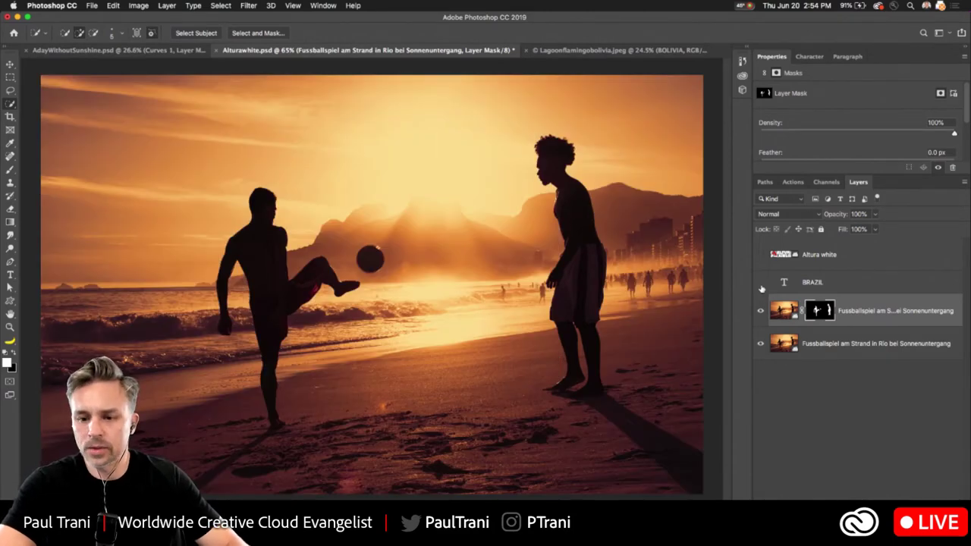
- Show BRAZIL, move it beneath the masked players layer and delete the Altura white layer
left_click(761, 284)
left_click(867, 283)
left_click_drag(884, 282, 889, 324)
left_click(863, 256)
key("Delete")
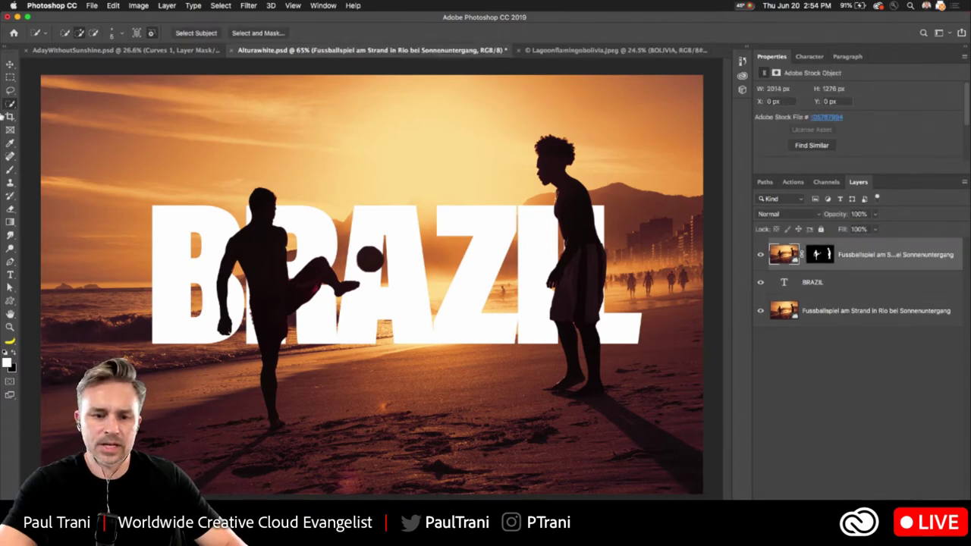
- Nudge BRAZIL slightly up and left, keeping its blend mode at Normal
key("alt+bracketleft")
left_click(10, 64)
mouse_move(167, 244)
left_mouse_down()
mouse_move(167, 182)
mouse_move(164, 238)
left_mouse_up()
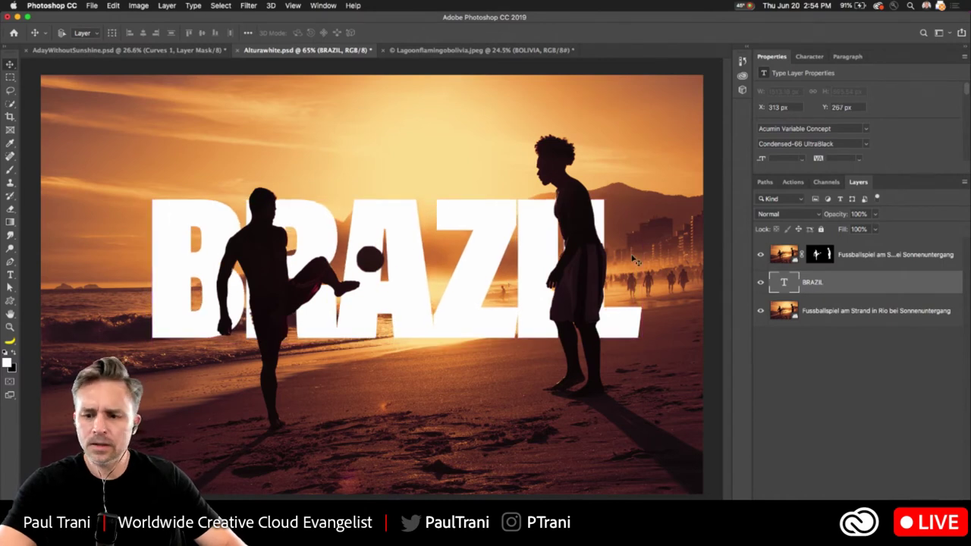
left_click(808, 216)
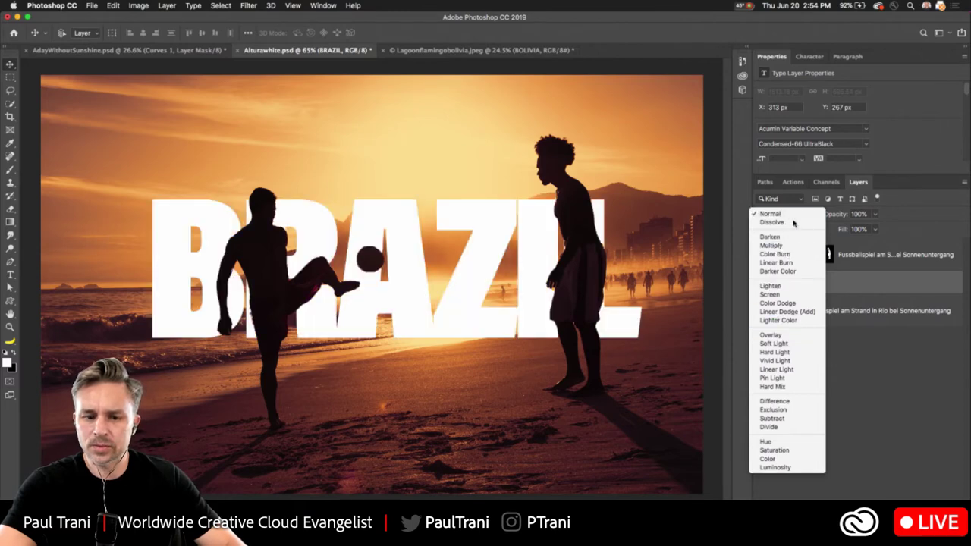
left_click(860, 283)
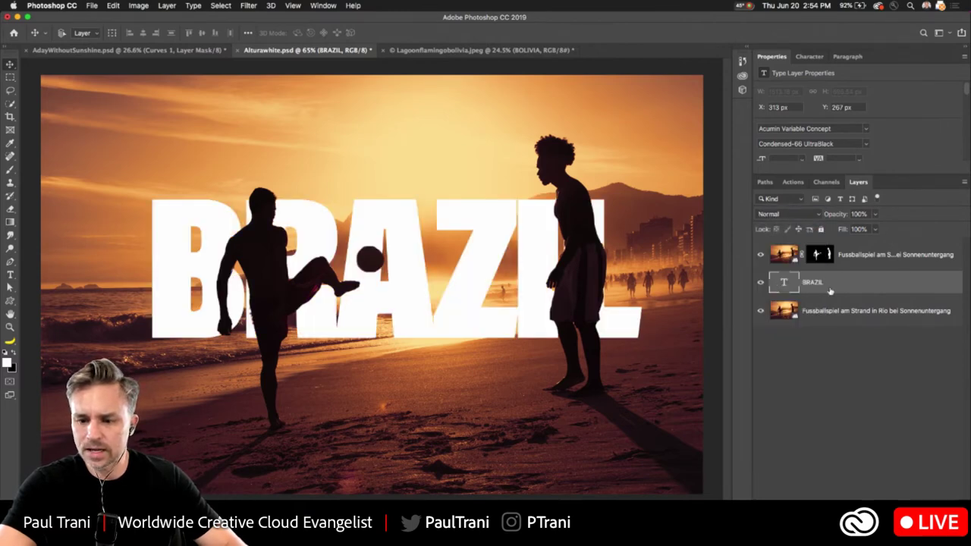
- Duplicate BRAZIL, flip the copy vertically and move it down beneath the original
key("super+j")
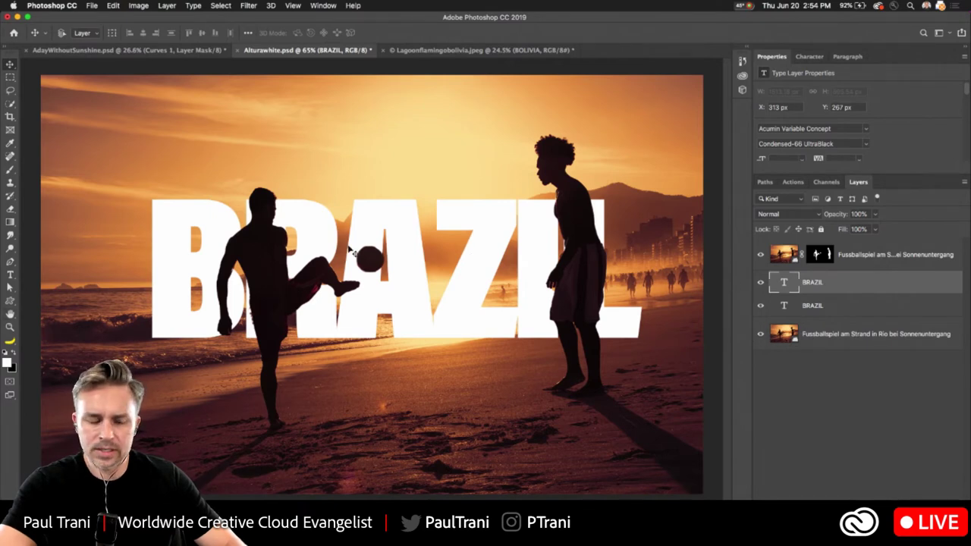
key("t")
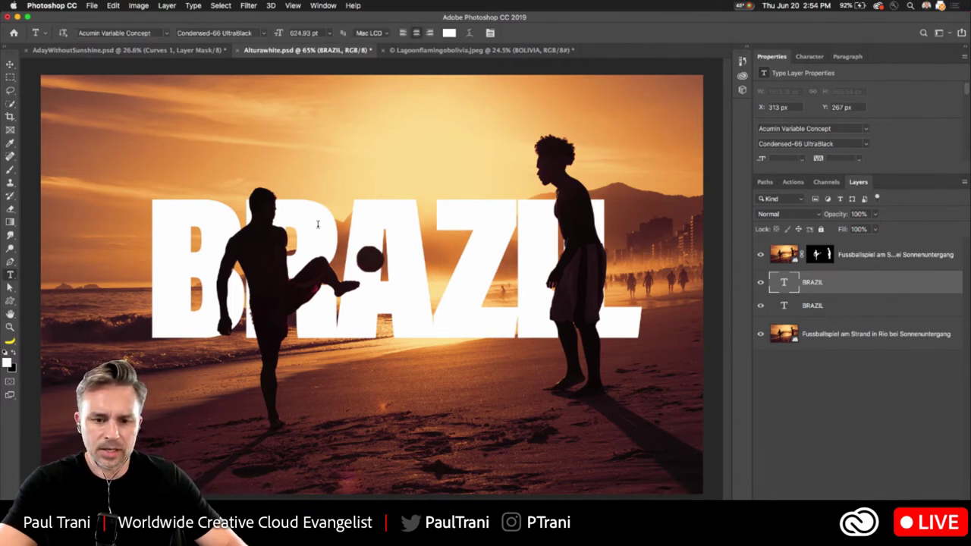
left_click(10, 61)
key("super+t")
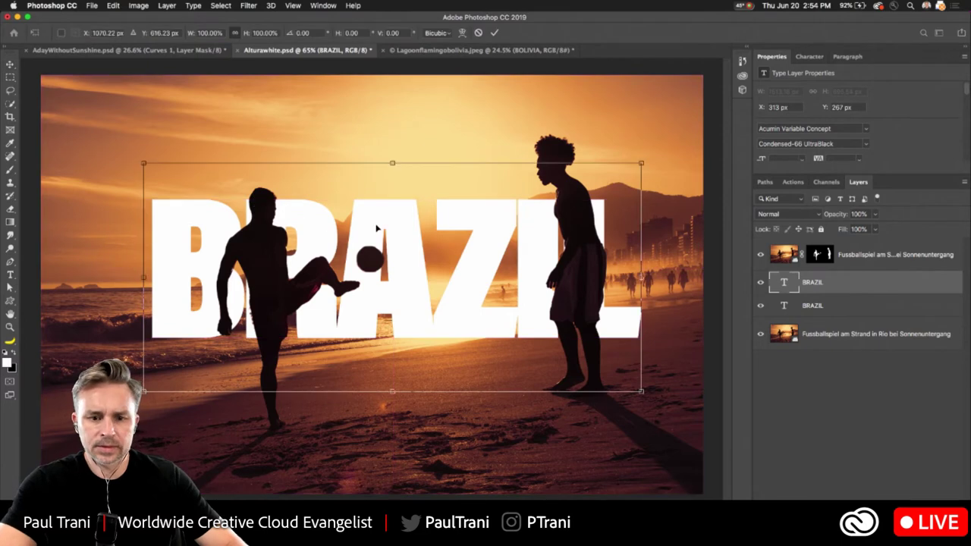
right_click(378, 214)
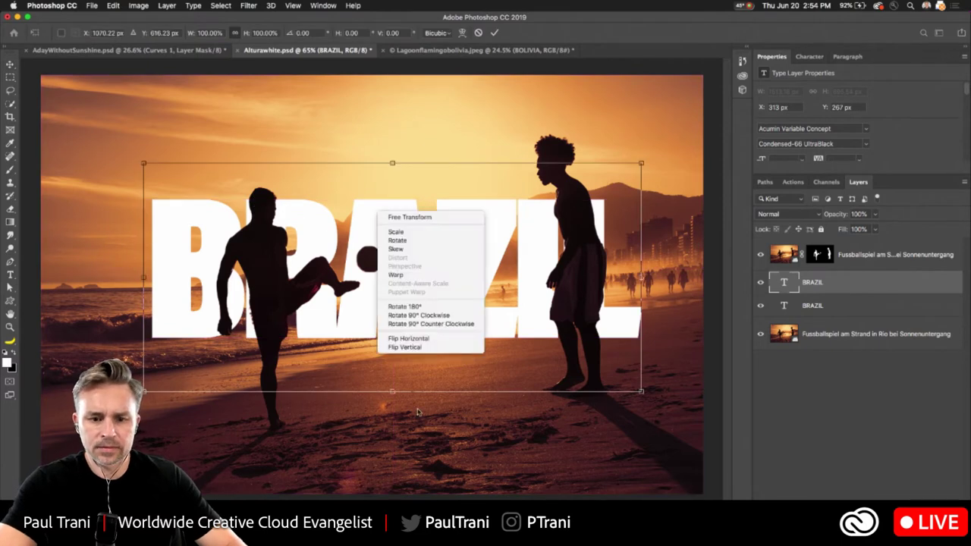
left_click(393, 348)
left_click_drag(357, 206, 357, 346)
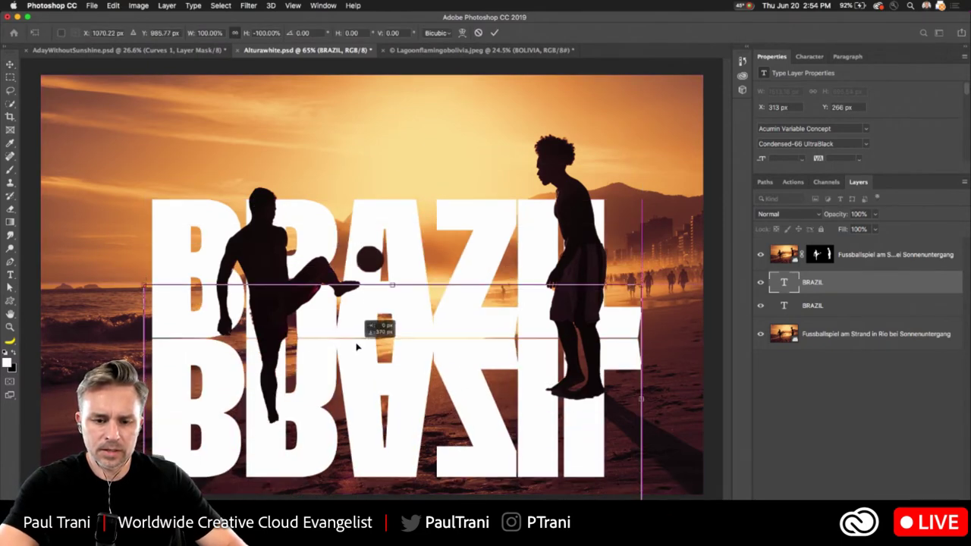
key("Return")
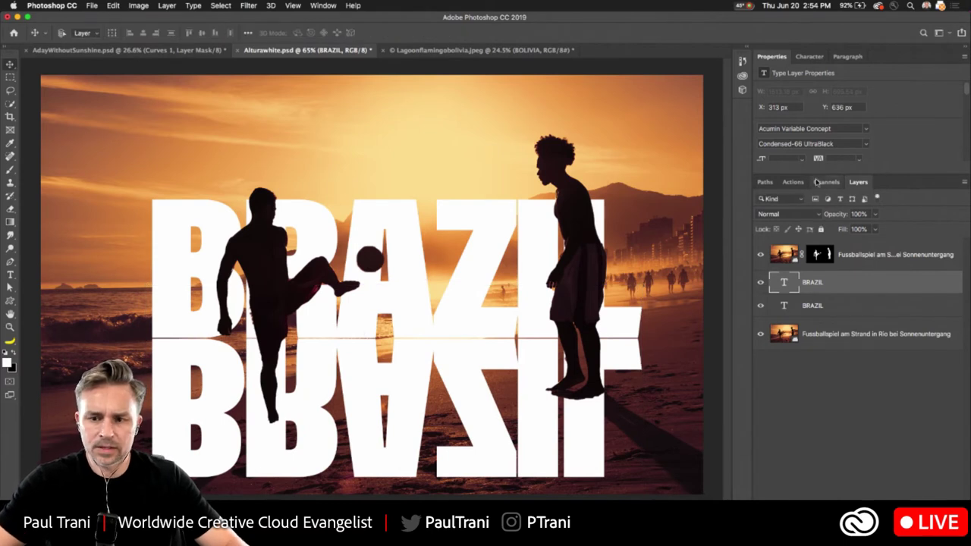
- Set the flipped BRAZIL copy's text colour to black (000000)
scroll(820, 113, "down", 3)
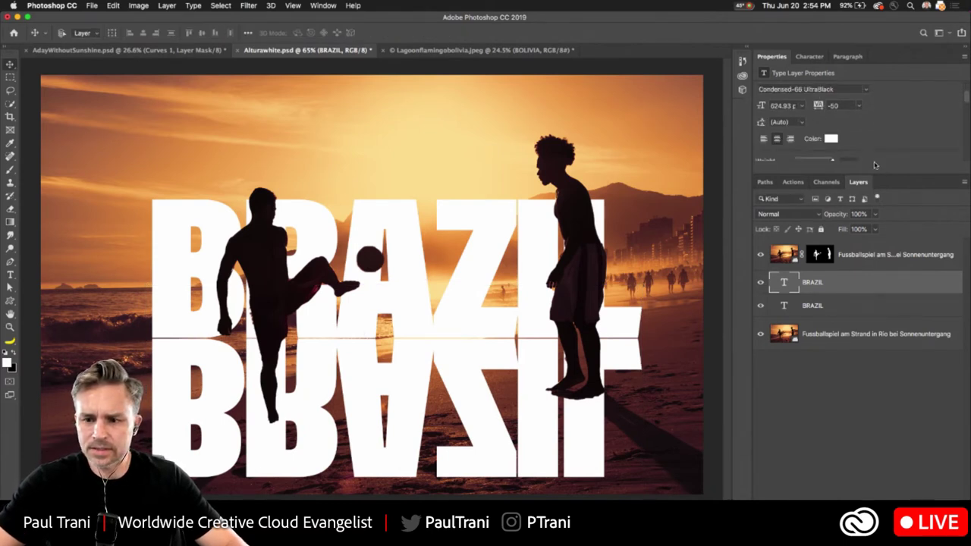
left_click_drag(895, 174, 895, 261)
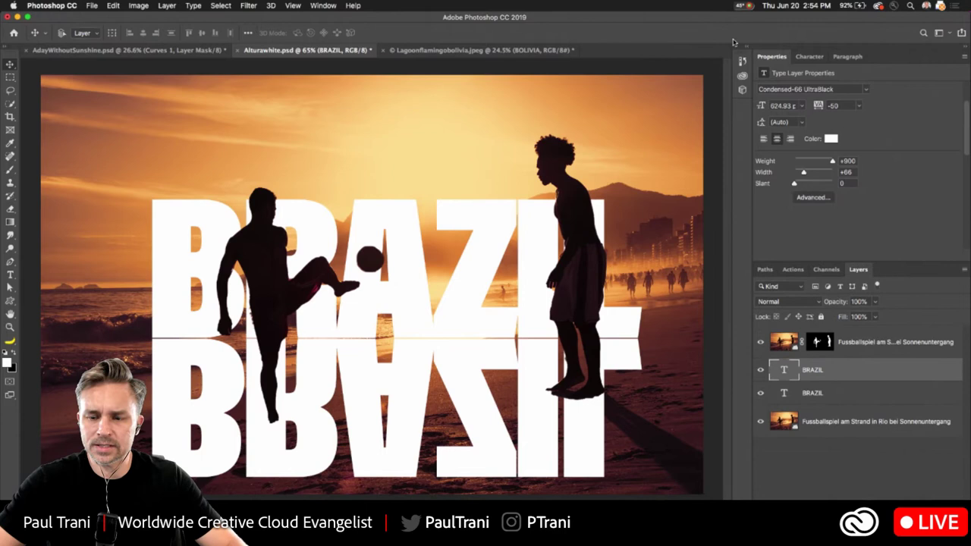
left_click(832, 139)
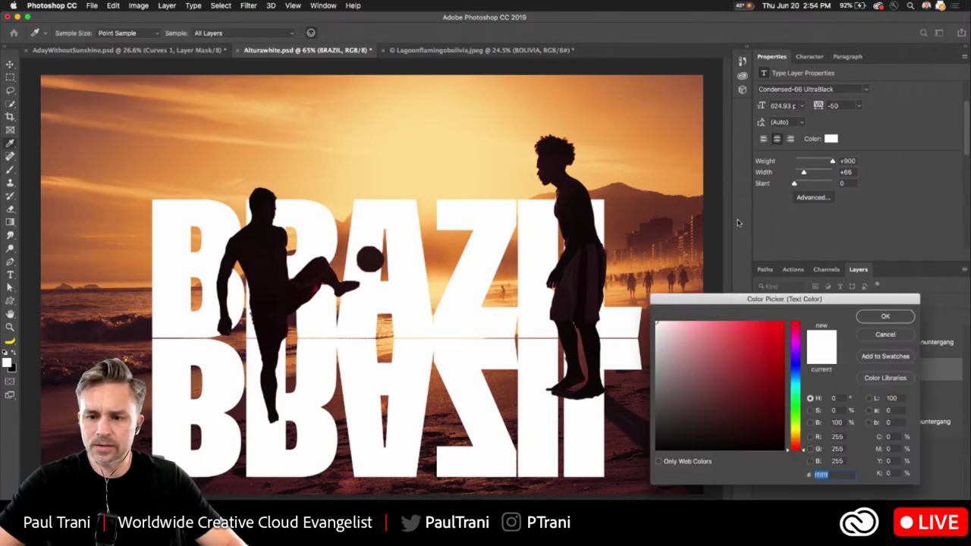
type("000000")
key("Return")
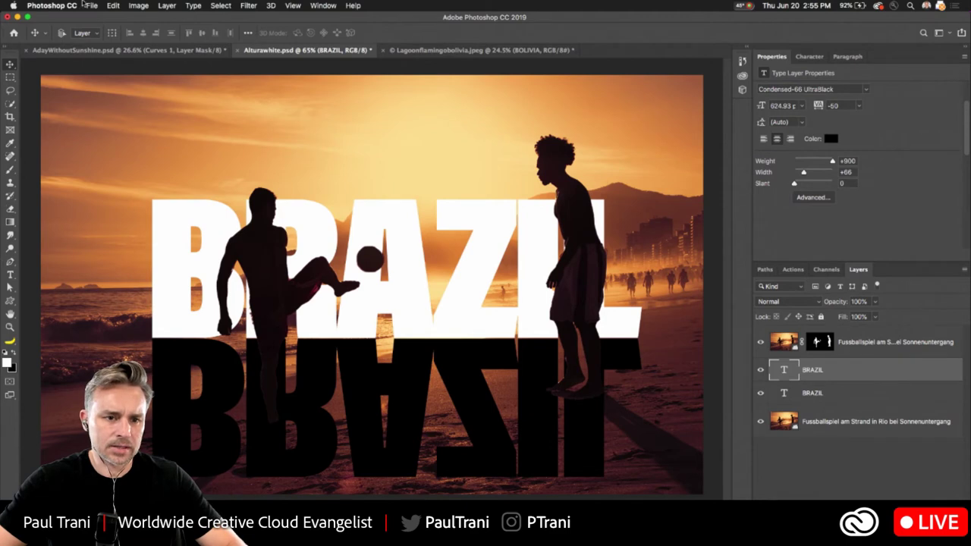
- Try a Warp distortion on the black BRAZIL copy, then finish that edit
left_click(138, 5)
mouse_move(113, 5)
mouse_move(132, 242)
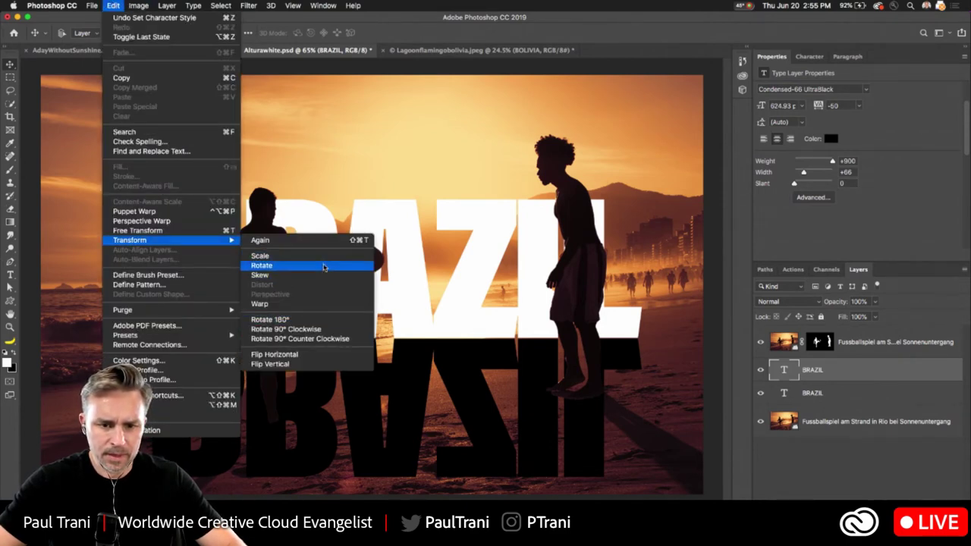
left_click(318, 305)
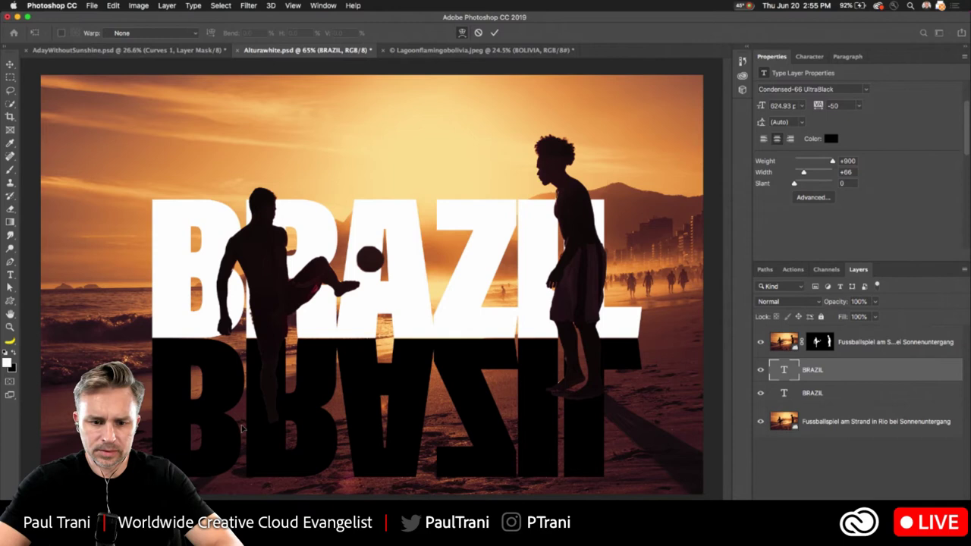
left_click_drag(243, 430, 173, 448)
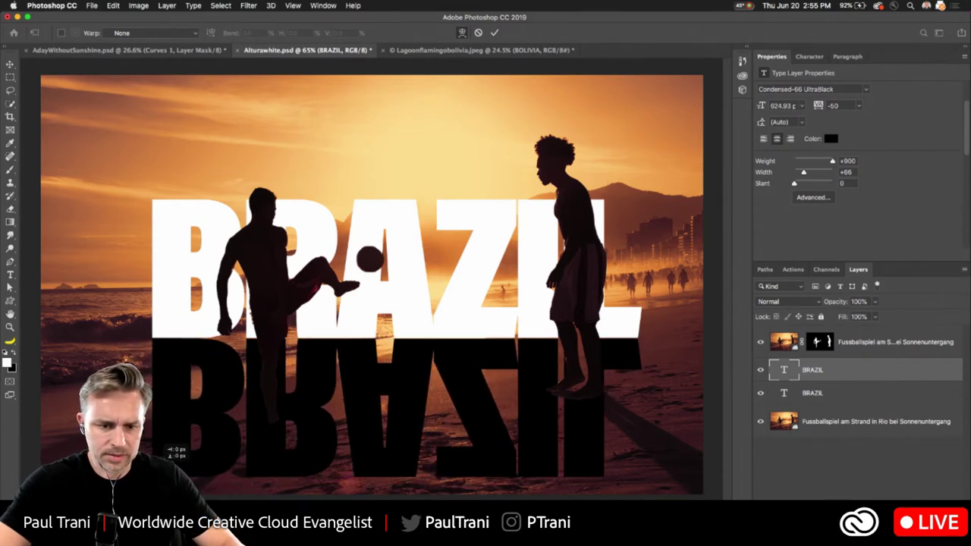
right_click(871, 373)
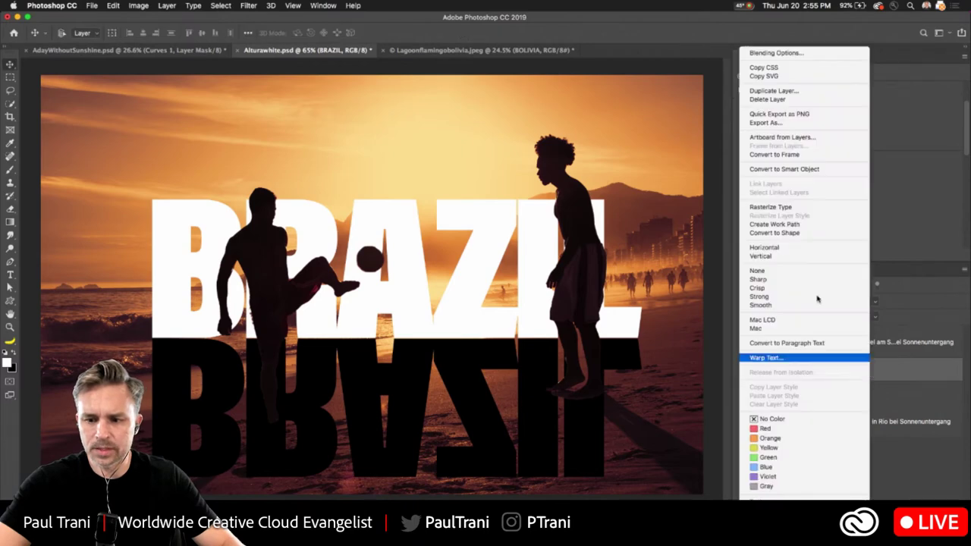
left_click(798, 206)
- Apply a Perspective transform, stretching the bottom corners outward into a long slanting shadow
left_click(113, 5)
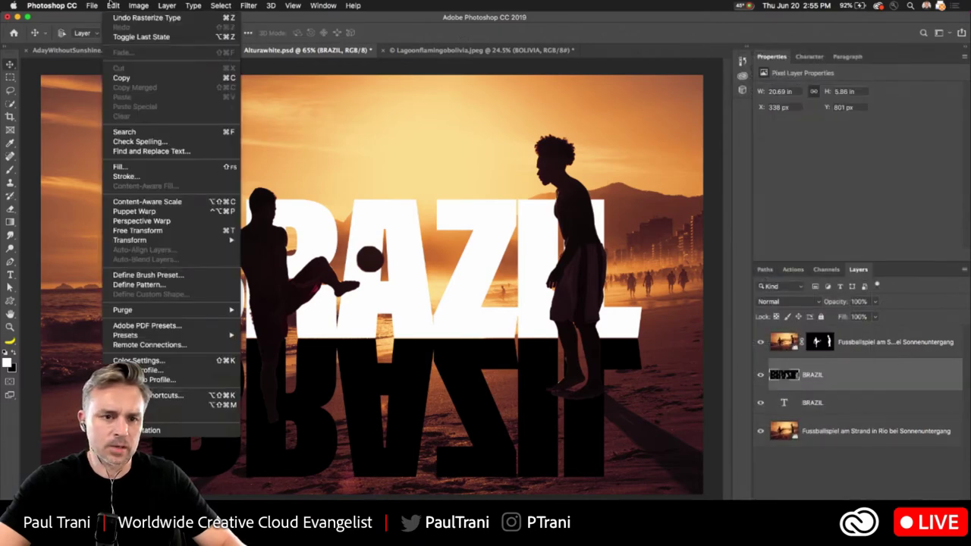
mouse_move(137, 241)
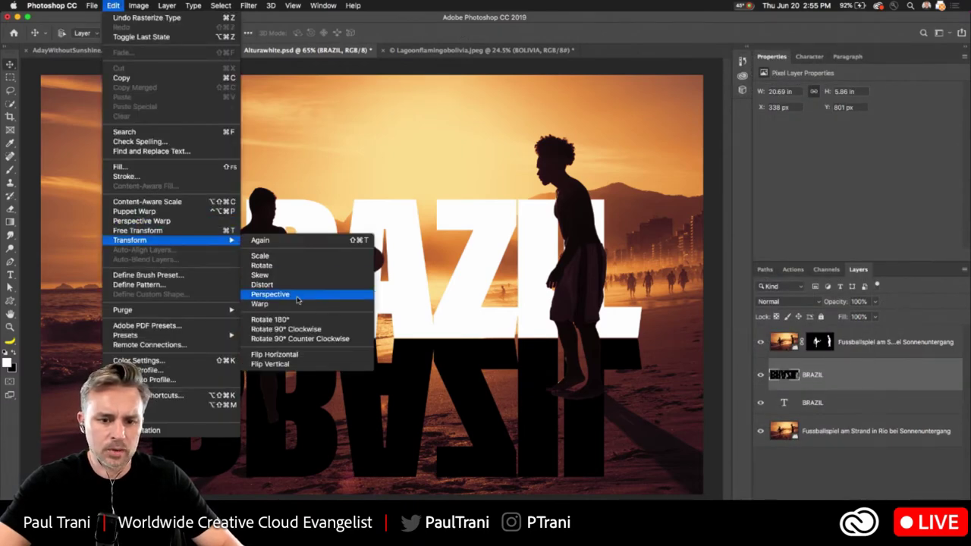
left_click(262, 284)
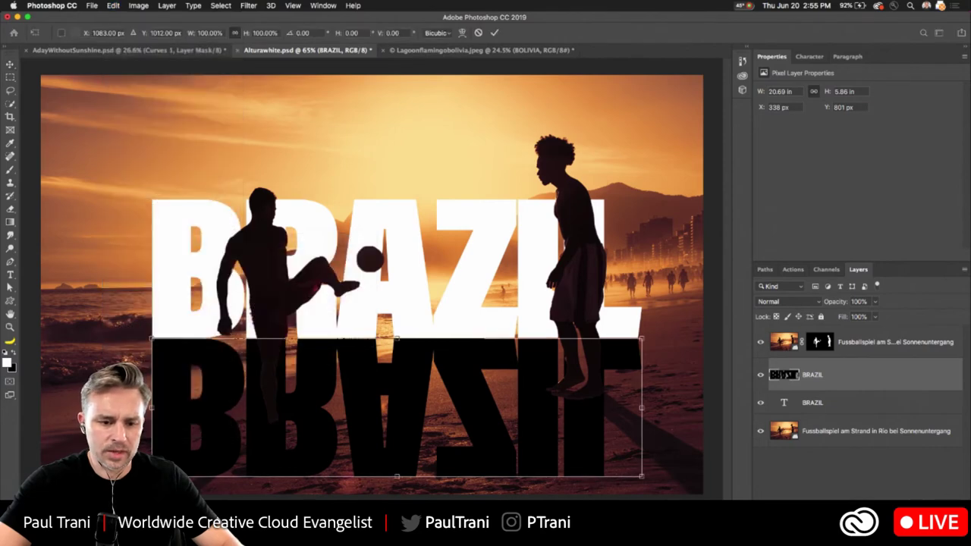
left_click_drag(152, 477, 201, 498)
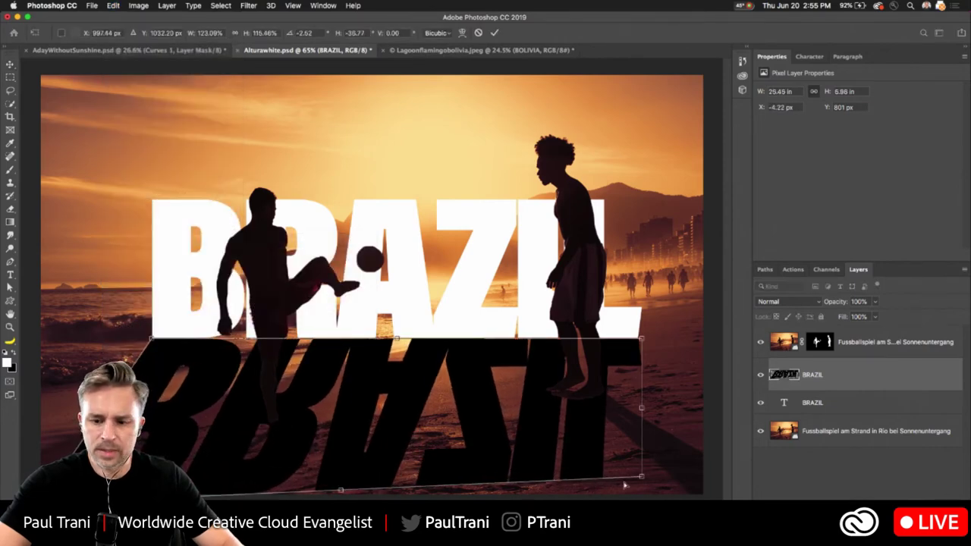
left_click_drag(640, 478, 896, 491)
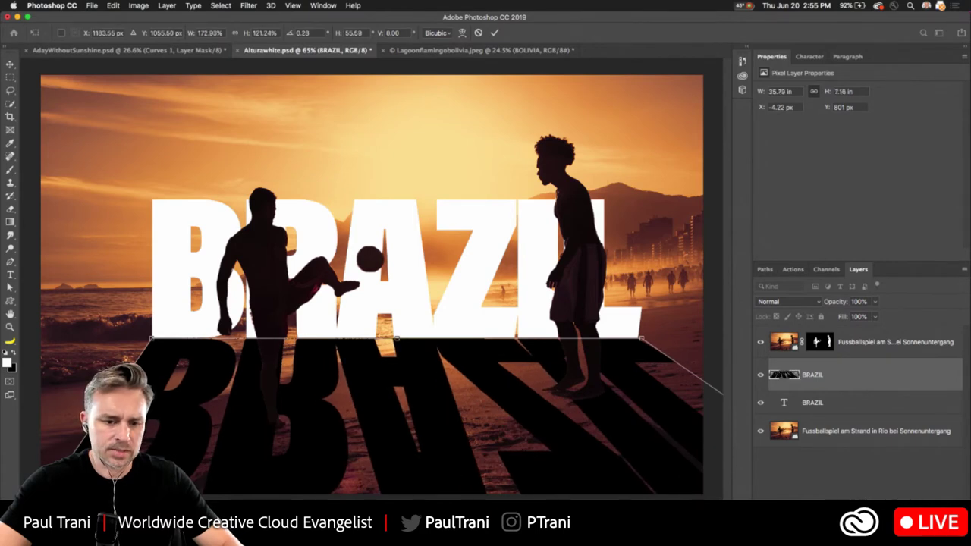
left_click_drag(83, 507, 12, 500)
key("super+minus")
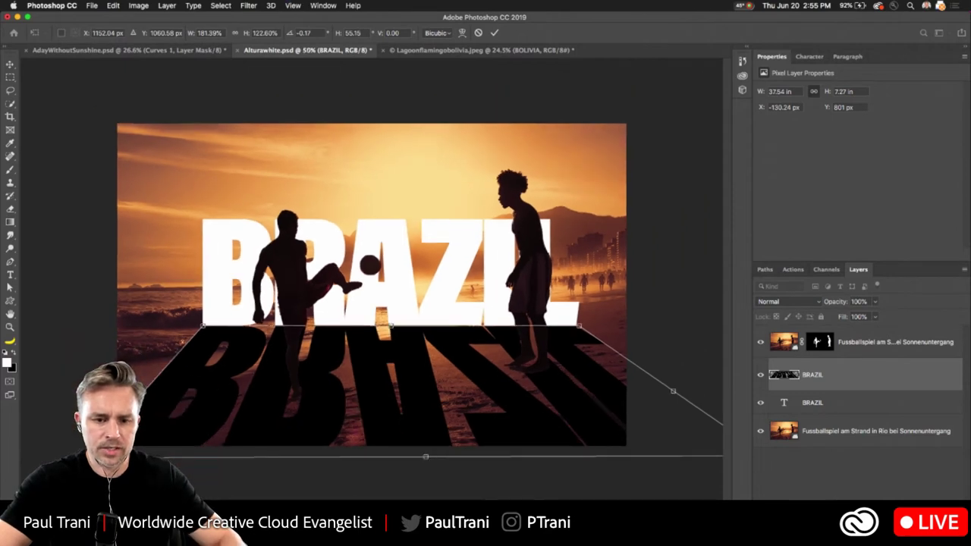
left_click_drag(5, 459, 2, 461)
key("Return")
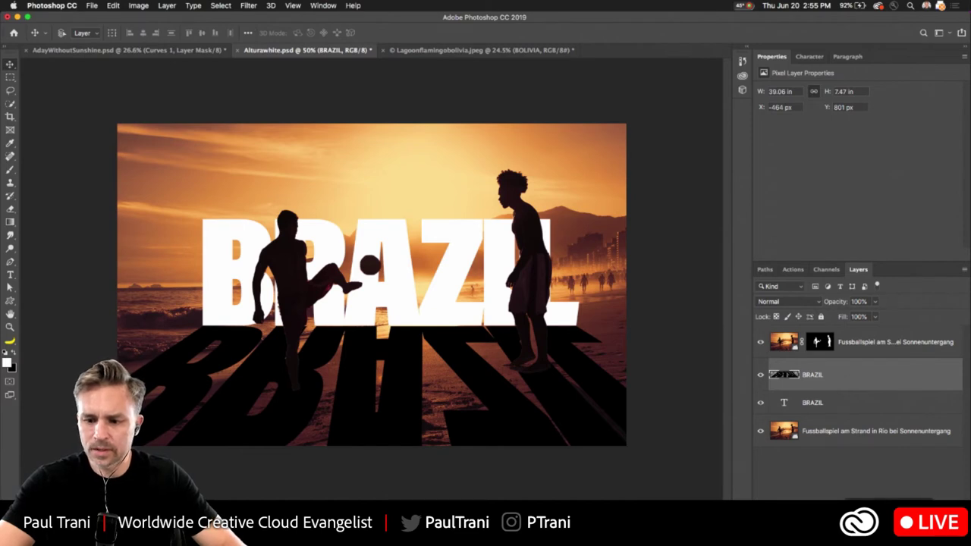
left_click(813, 376)
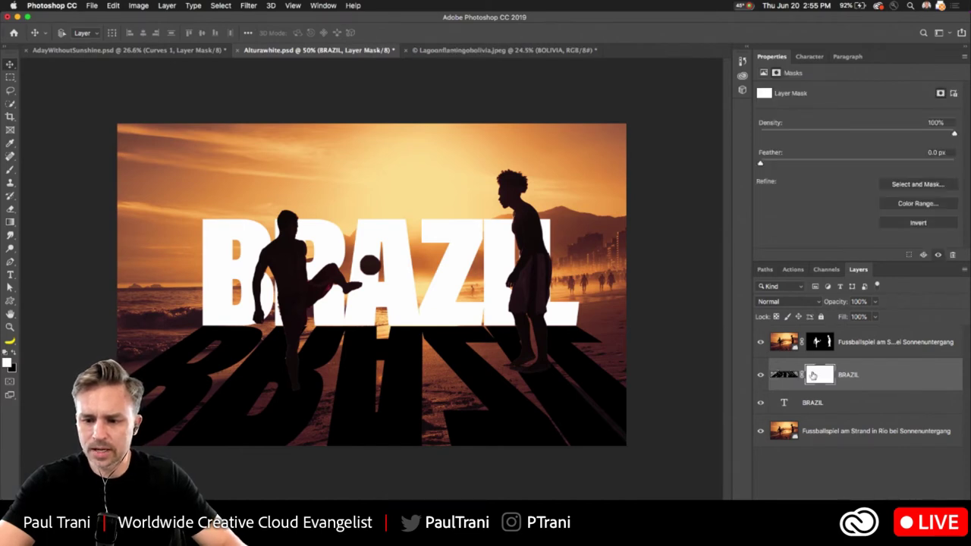
left_click(9, 172)
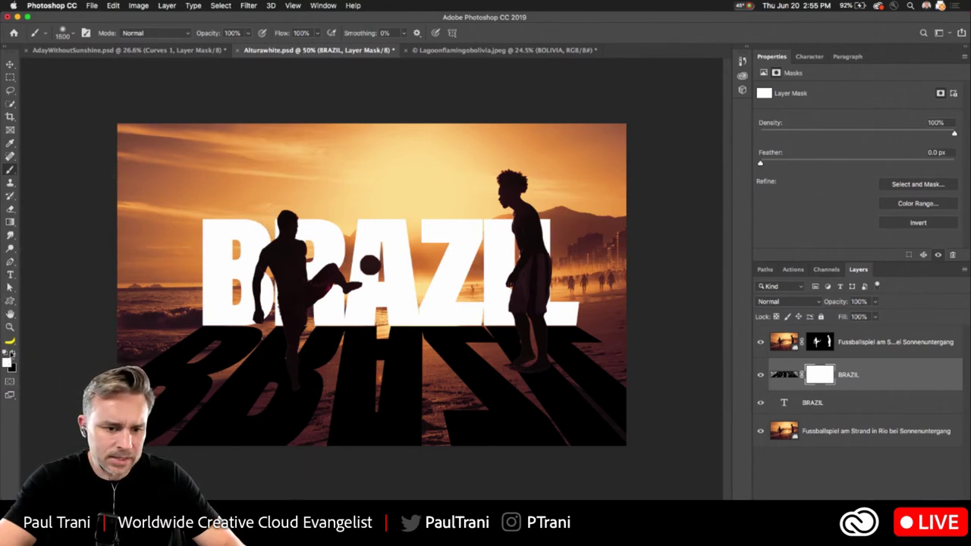
key("x")
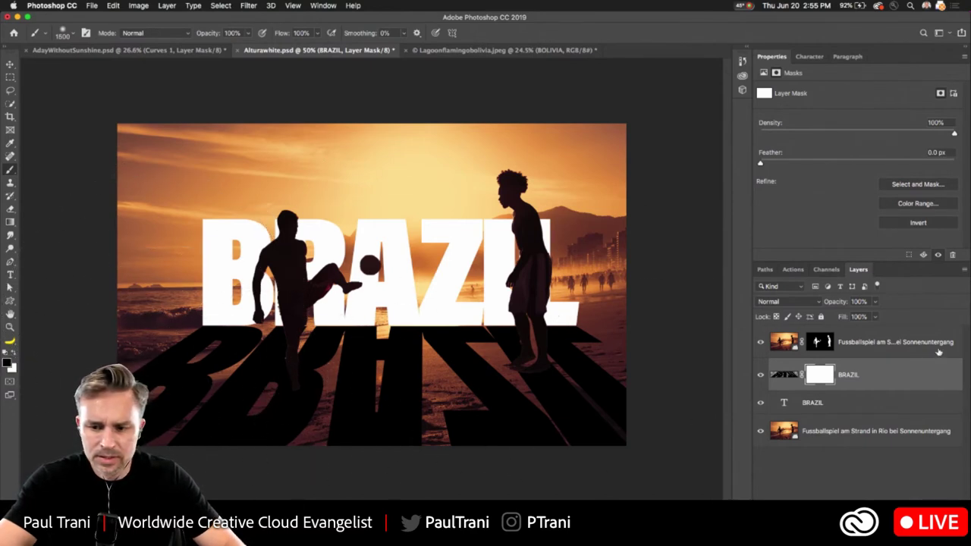
left_click(769, 302)
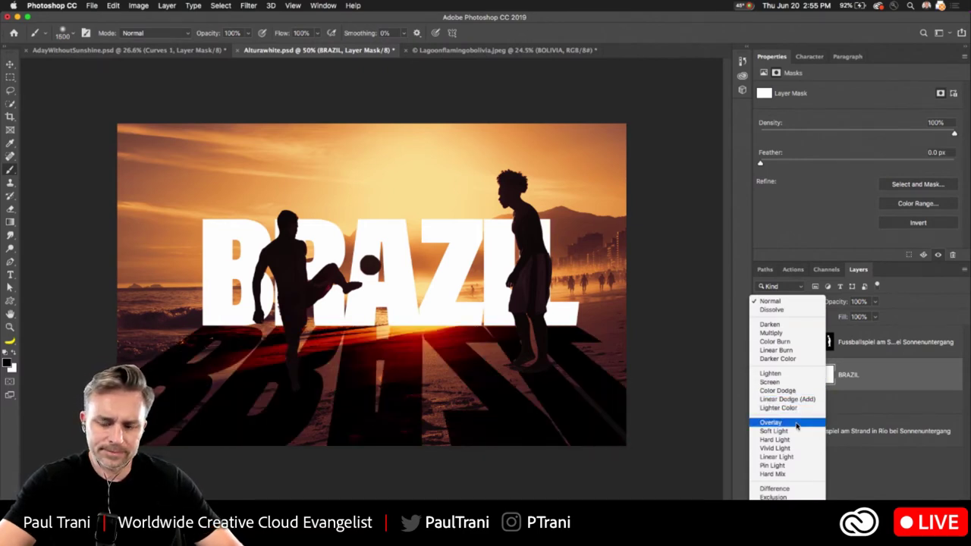
left_click(770, 301)
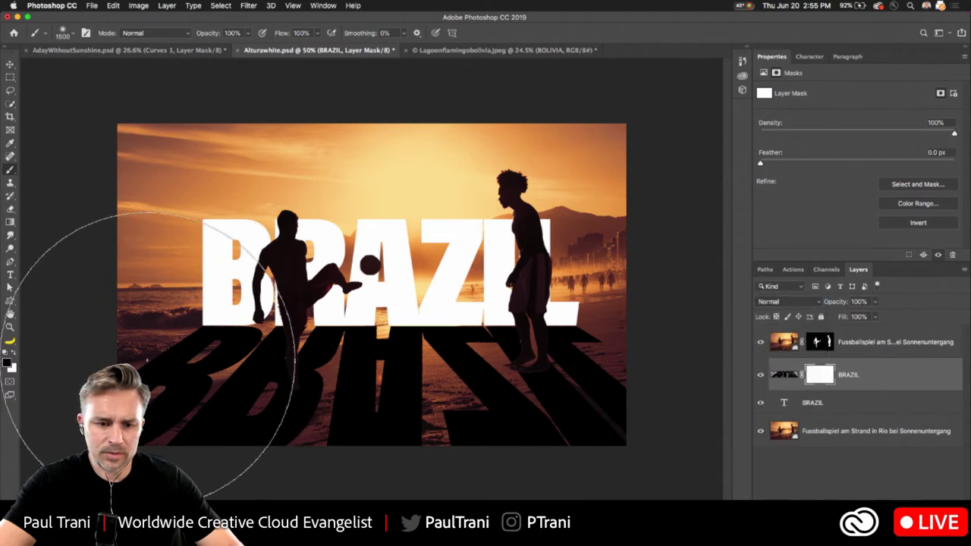
left_click_drag(150, 357, 212, 409)
key("z")
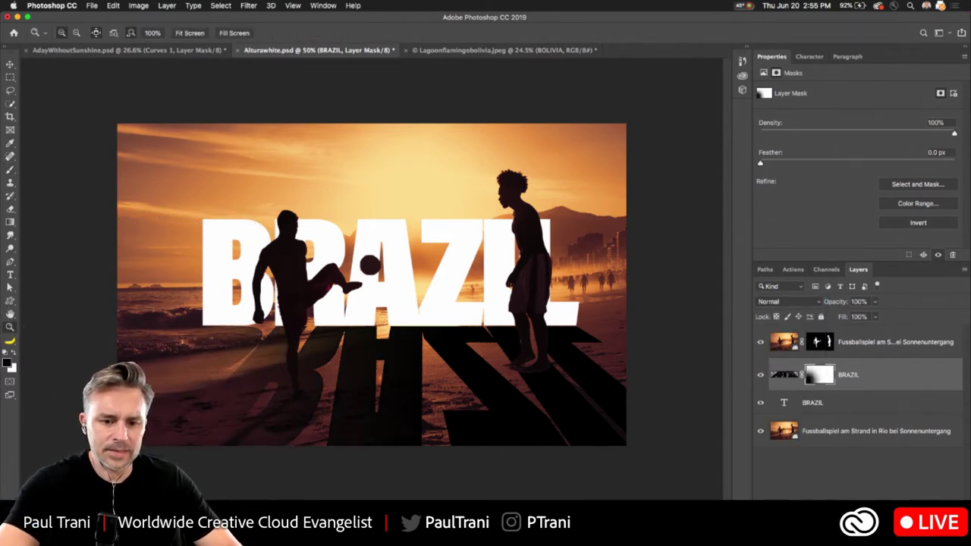
key("ctrl+z")
key("b")
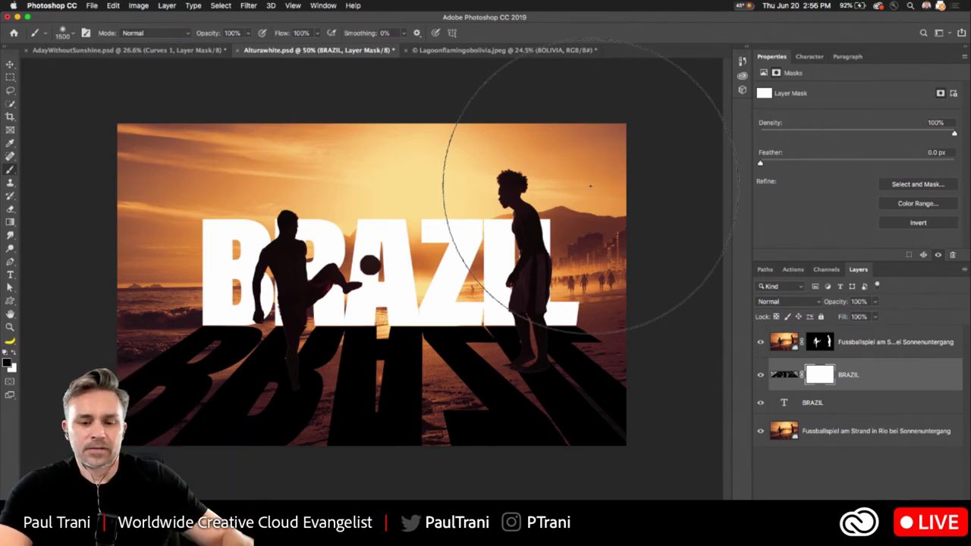
key("m")
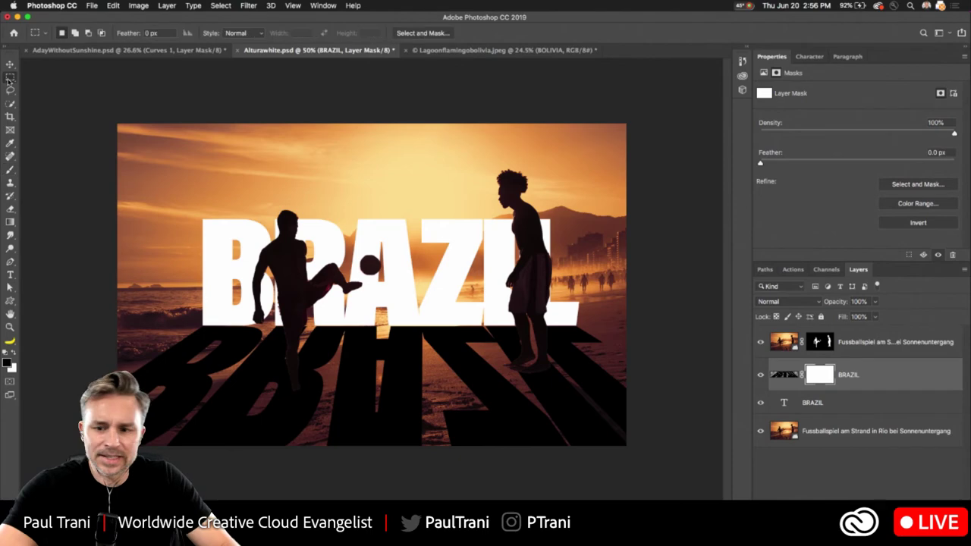
right_click(917, 380)
key("Escape")
right_click(822, 377)
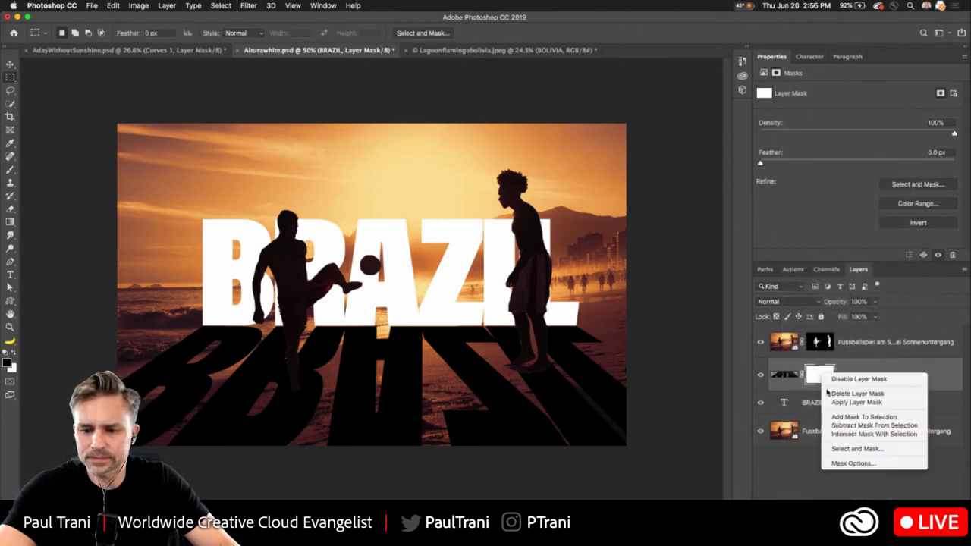
left_click(842, 394)
- Convert the BRAZIL shadow to a smart object and start a Tilt-Shift blur
right_click(877, 377)
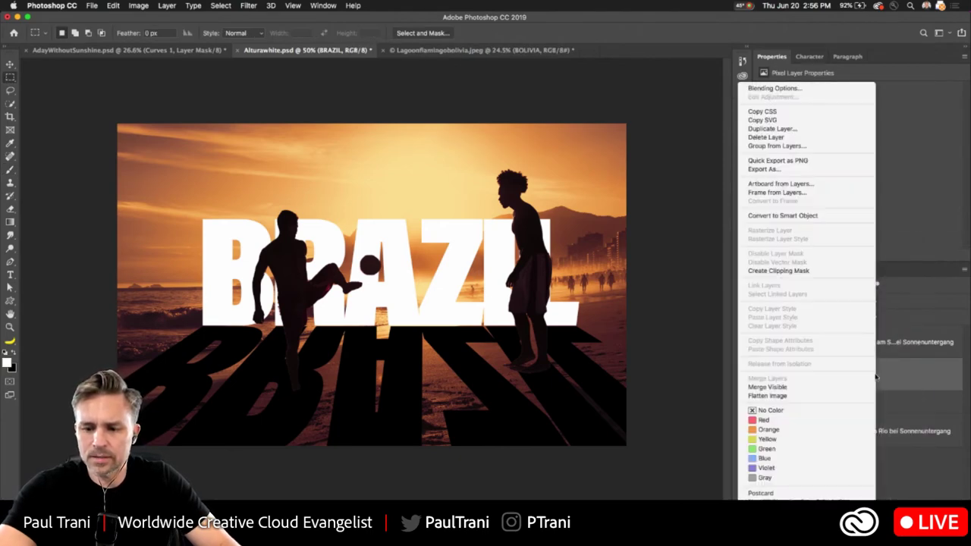
left_click(766, 218)
left_click(247, 6)
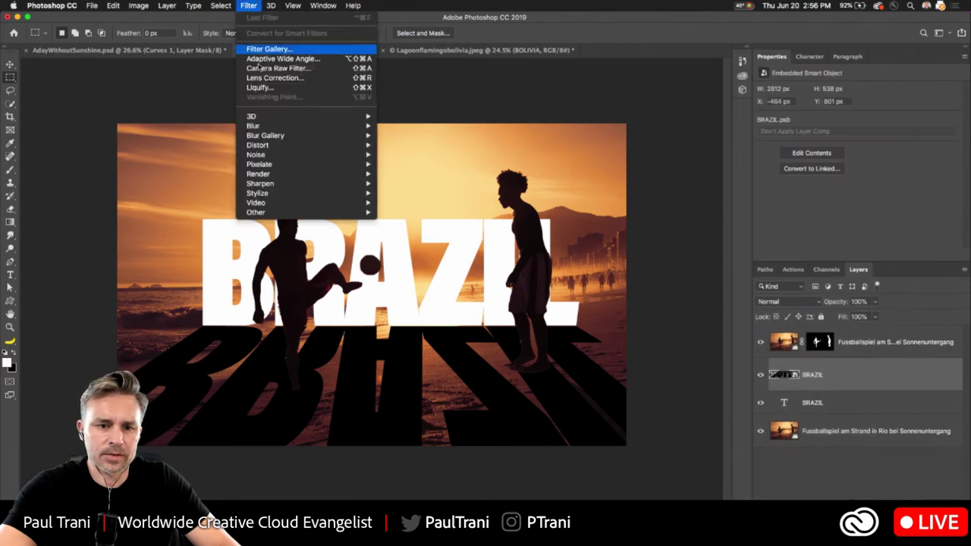
mouse_move(267, 138)
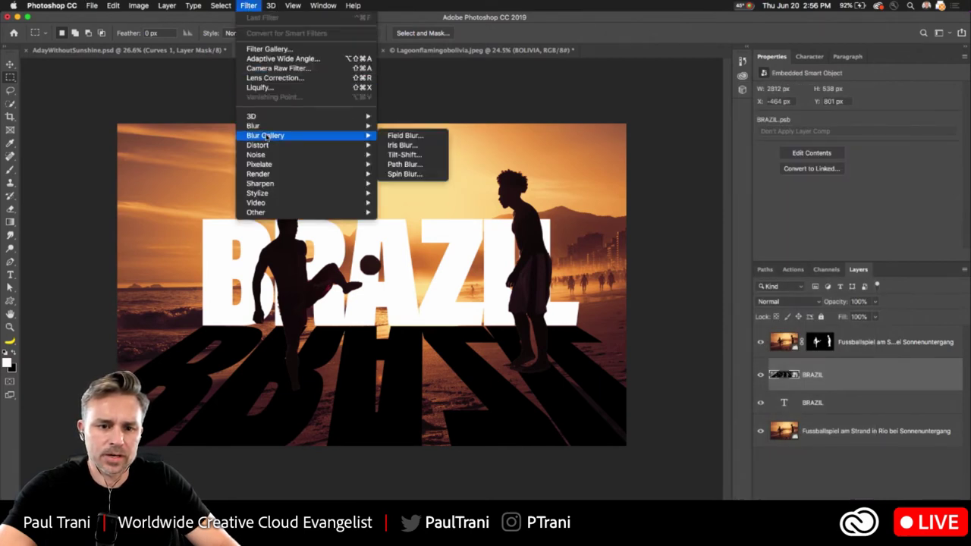
left_click(429, 155)
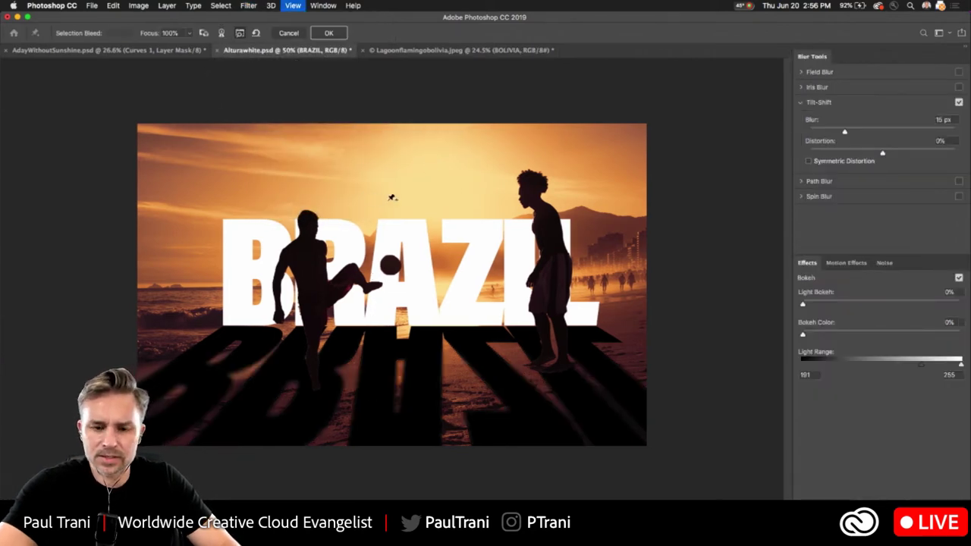
- Move the tilt-shift focus lines lower, set Blur to 23 px and apply it
left_click_drag(392, 285, 391, 320)
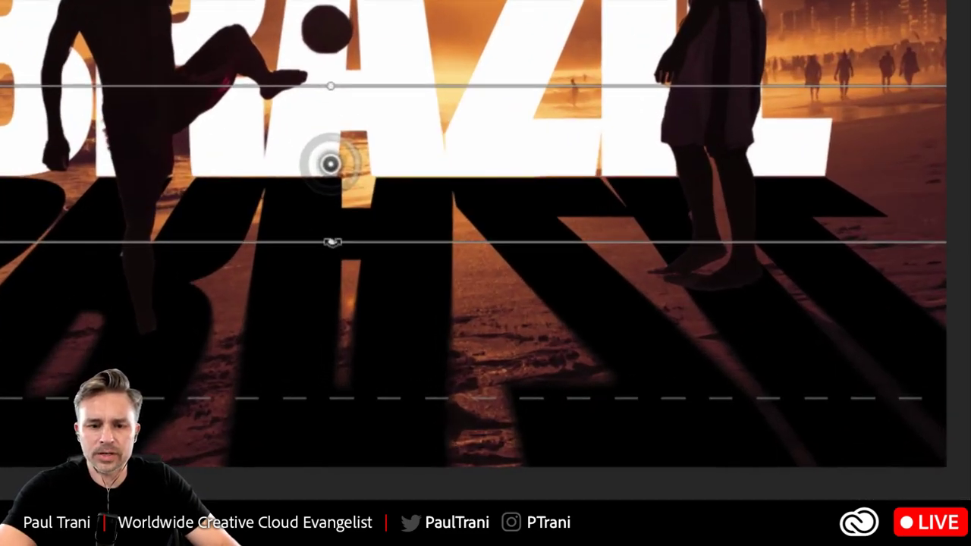
left_click_drag(332, 242, 368, 205)
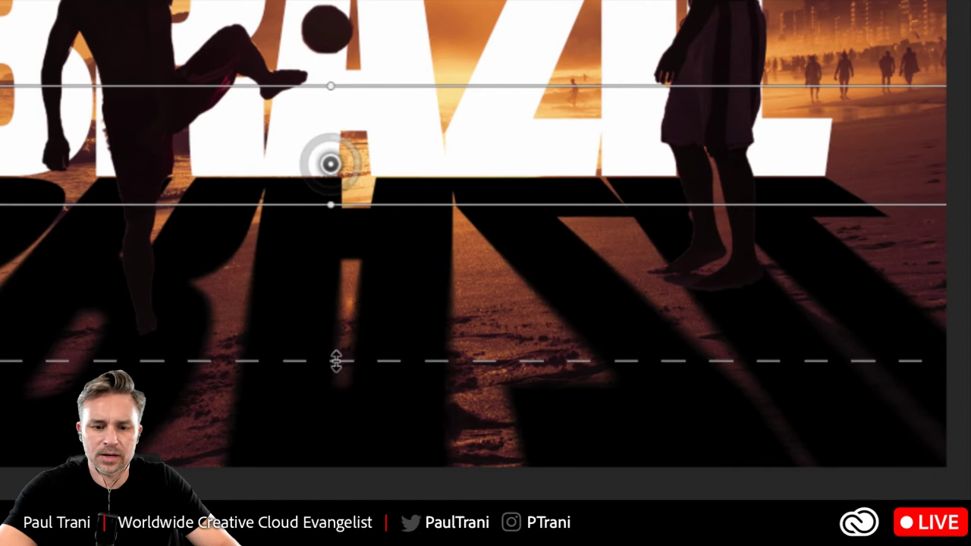
left_click_drag(336, 378, 331, 425)
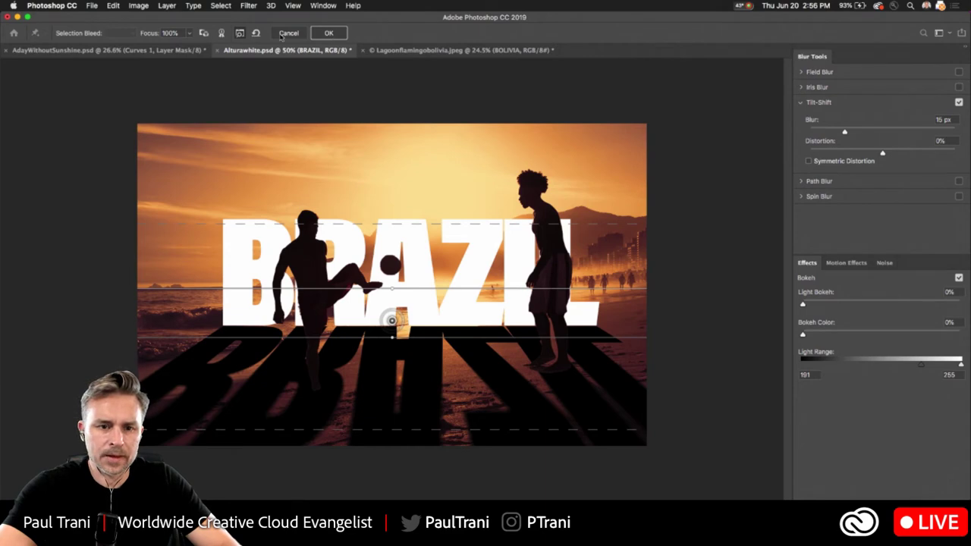
left_click(861, 133)
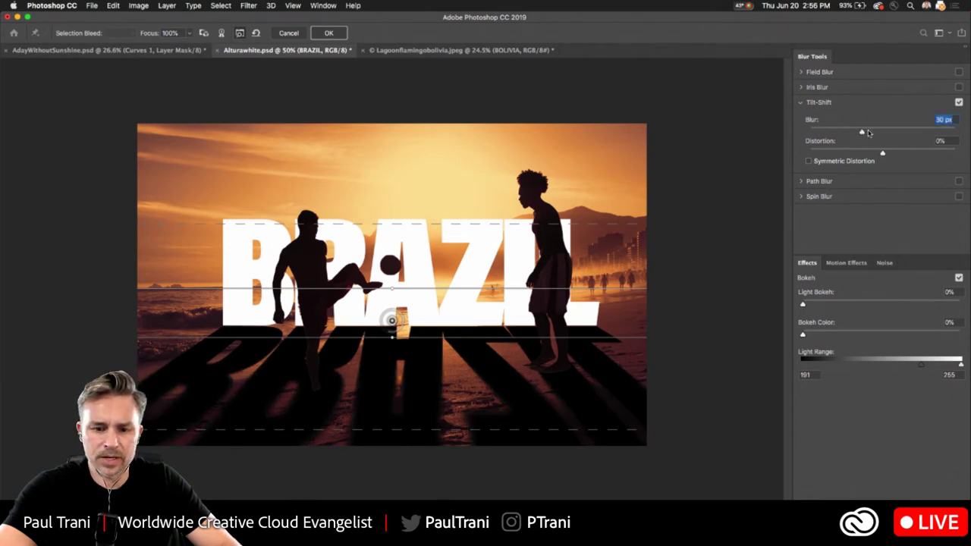
left_click_drag(863, 133, 856, 133)
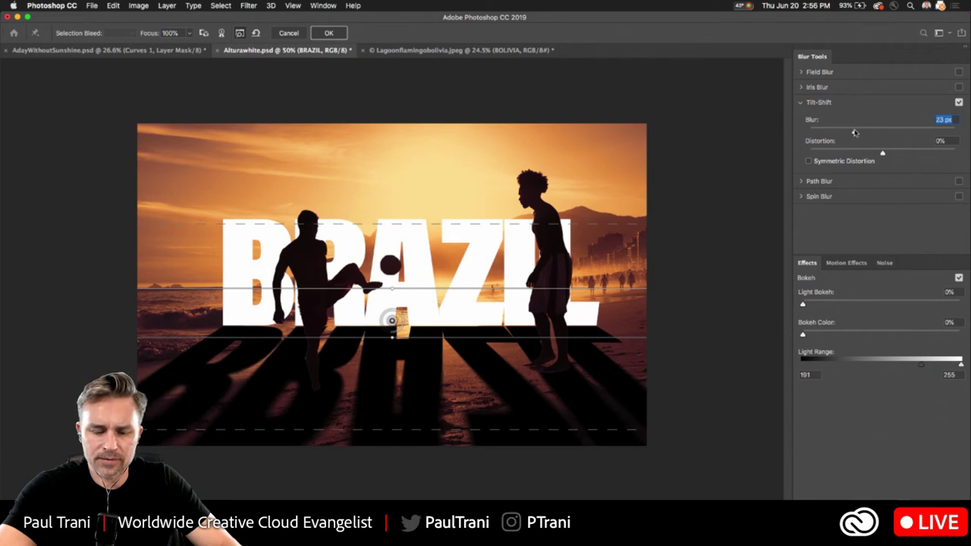
left_click_drag(354, 434, 350, 484)
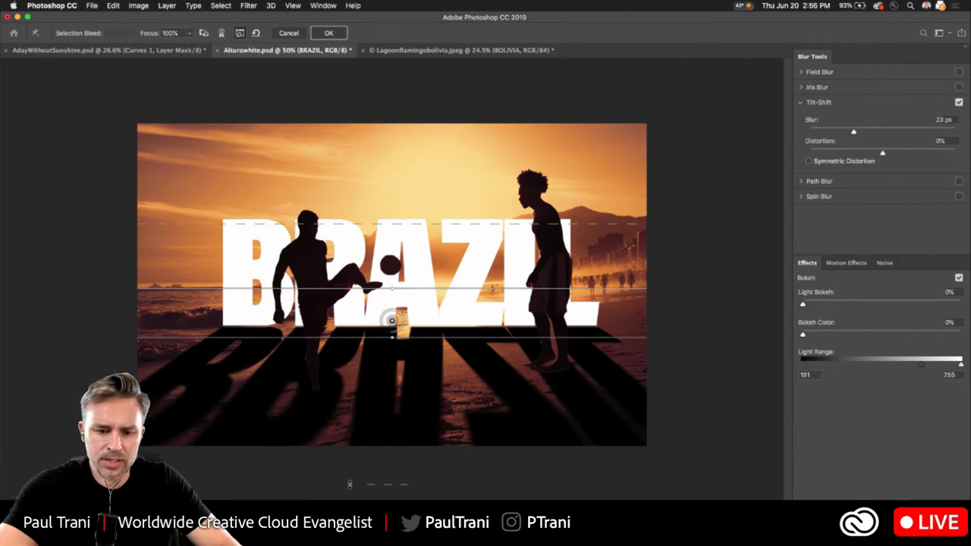
left_click(341, 34)
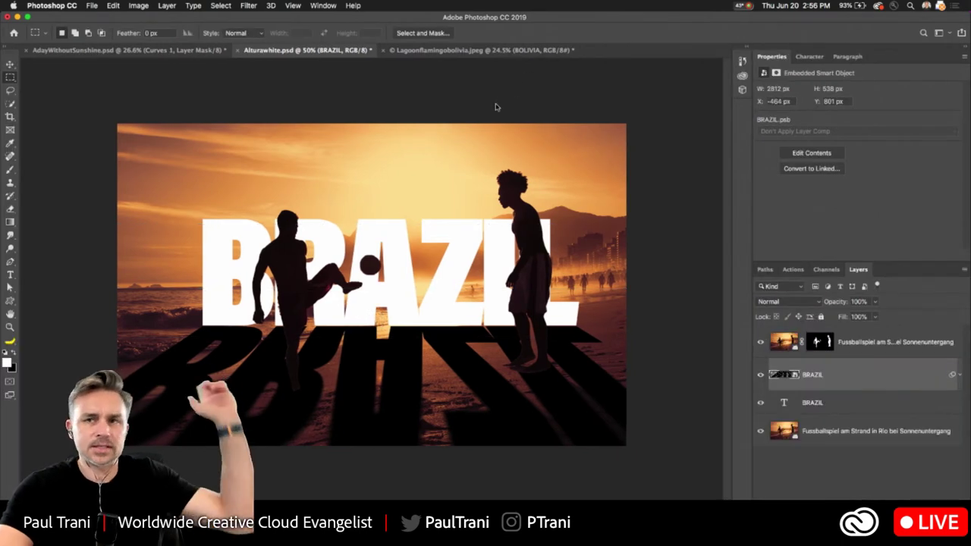
- Check the BRAZIL layer's smart filters, then set up a brush with 17% flow
left_click(959, 375)
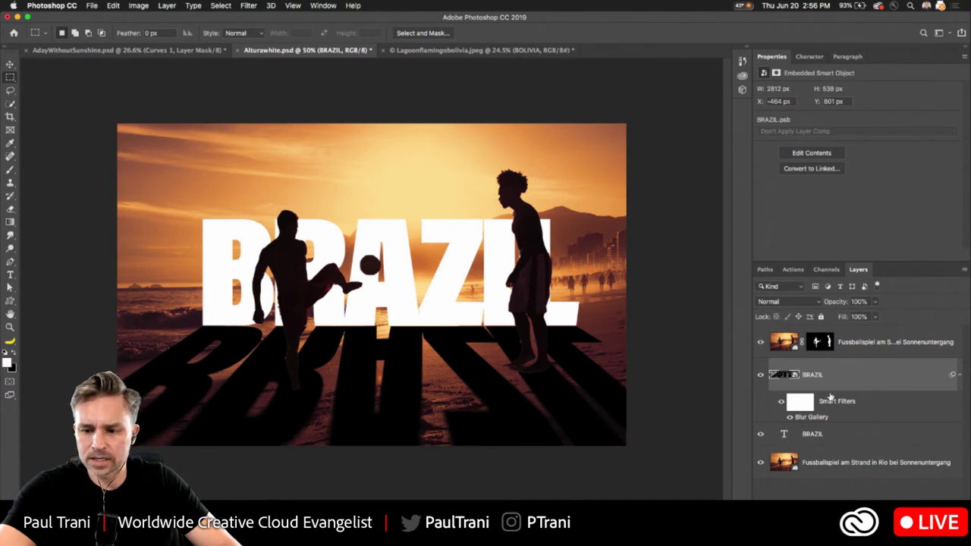
left_click(959, 376)
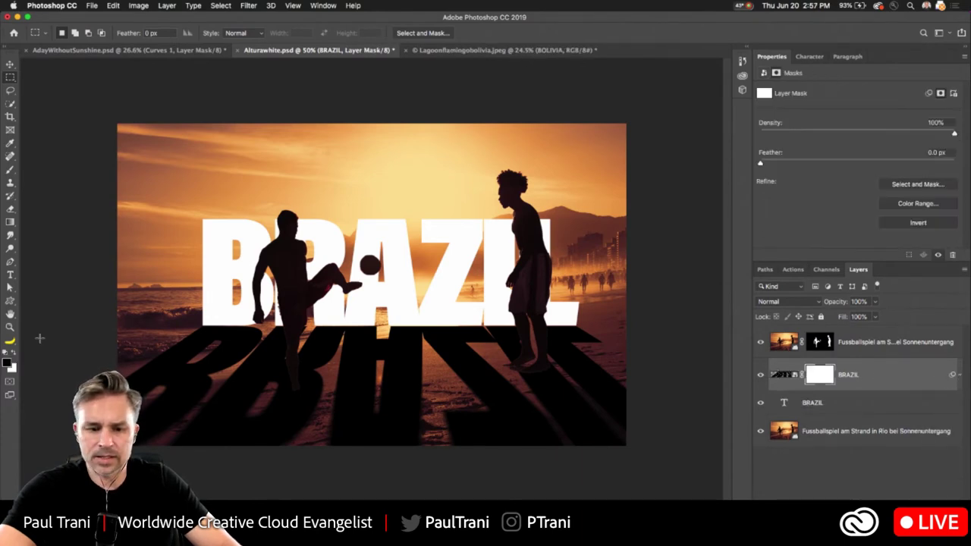
left_click(10, 169)
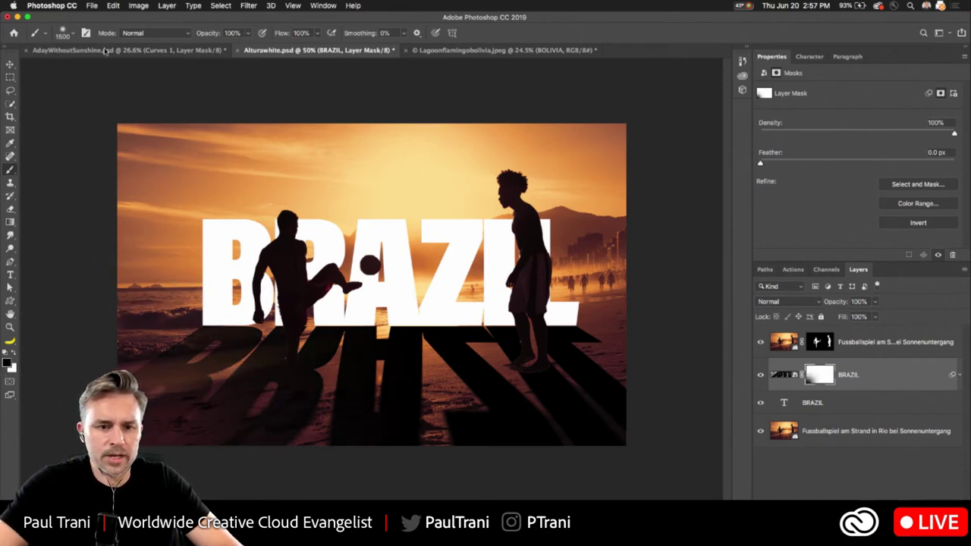
key("super+z")
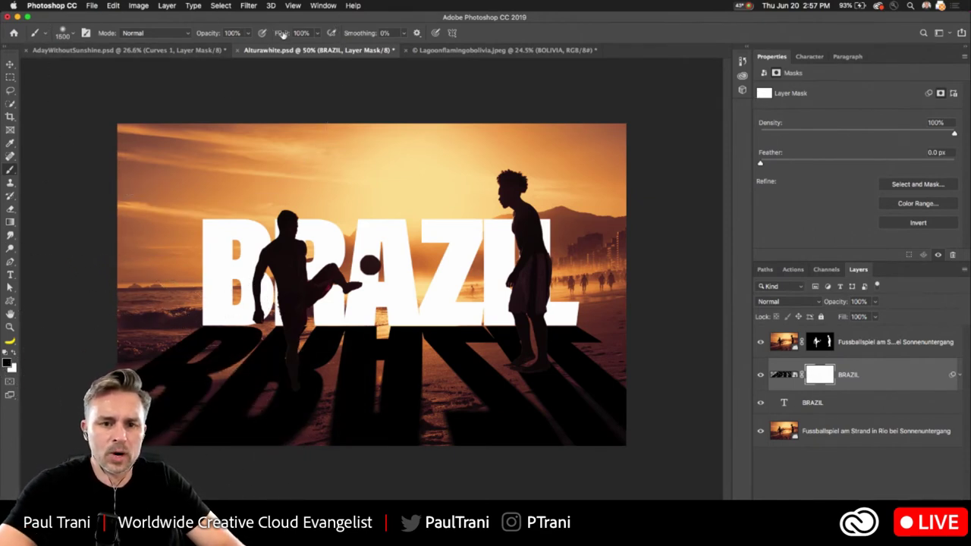
left_click_drag(281, 34, 220, 35)
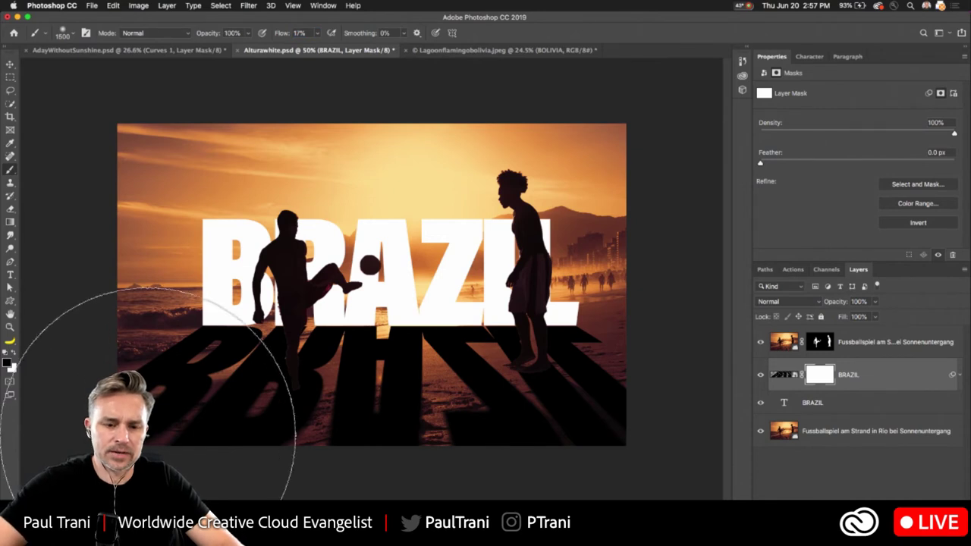
- Paint the mask black to fade the shadow's lower-left and bottom, resizing the brush between 250 and 1100
mouse_move(156, 395)
left_mouse_down()
mouse_move(171, 425)
mouse_move(152, 436)
mouse_move(160, 454)
left_mouse_up()
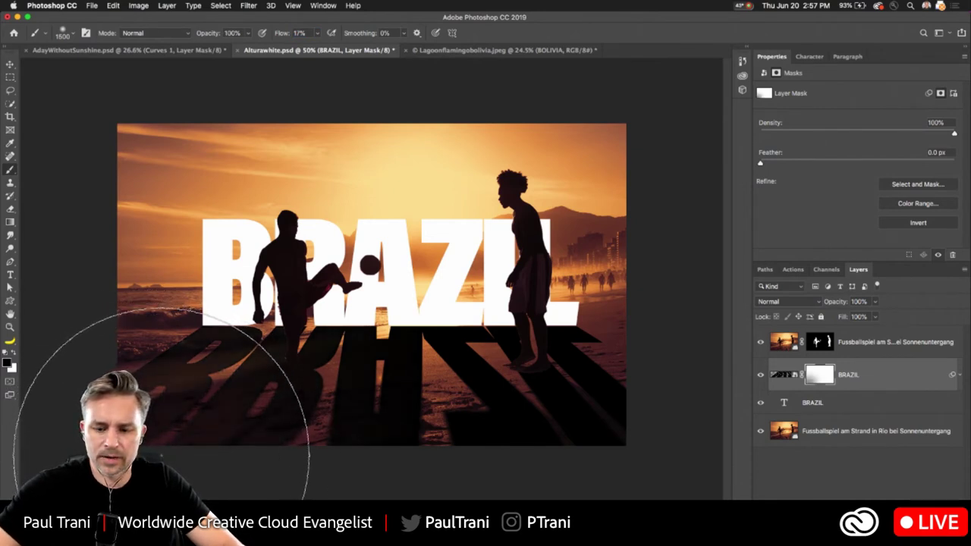
key("bracketleft")
key("bracketleft")
key("bracketleft")
key("bracketleft")
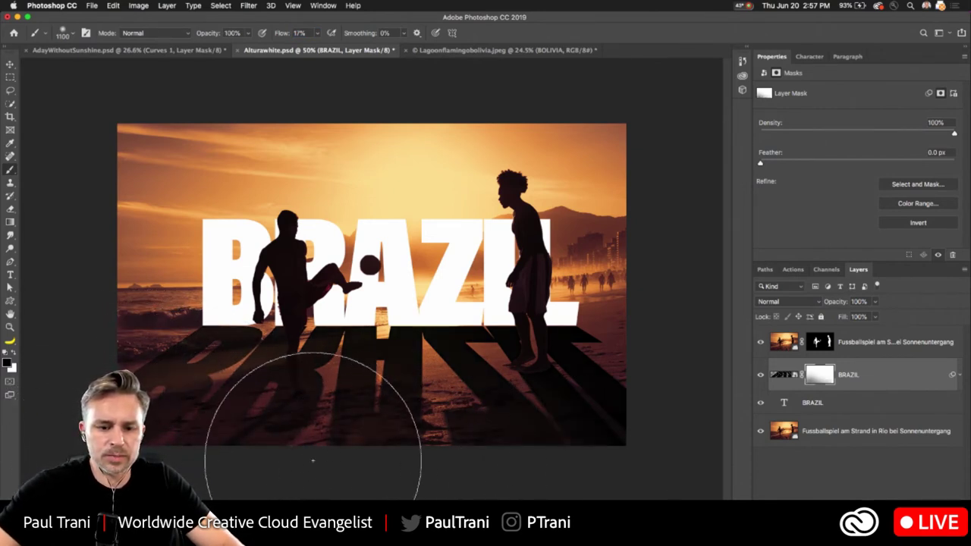
mouse_move(313, 461)
left_mouse_down()
mouse_move(458, 484)
mouse_move(509, 476)
mouse_move(282, 445)
left_mouse_up()
key("bracketleft")
key("bracketleft")
key("bracketleft")
key("bracketleft")
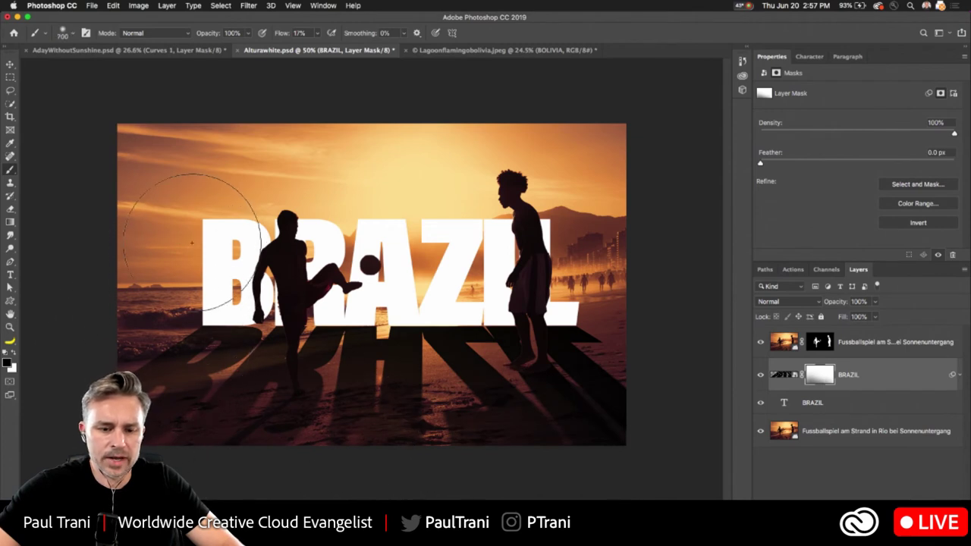
key("bracketleft")
key("bracketleft")
key("bracketleft")
key("bracketleft")
key("bracketleft")
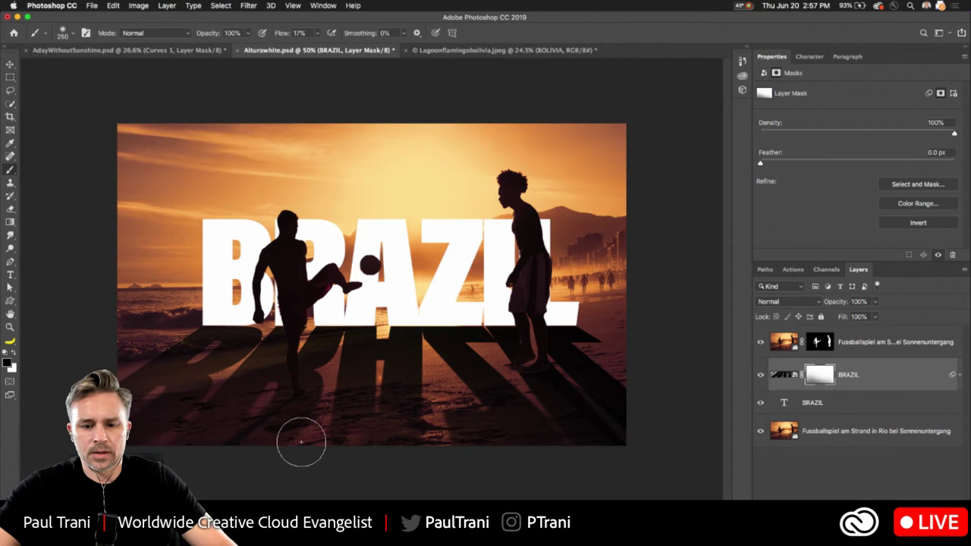
key("bracketright")
key("bracketright")
key("bracketright")
left_click(887, 381)
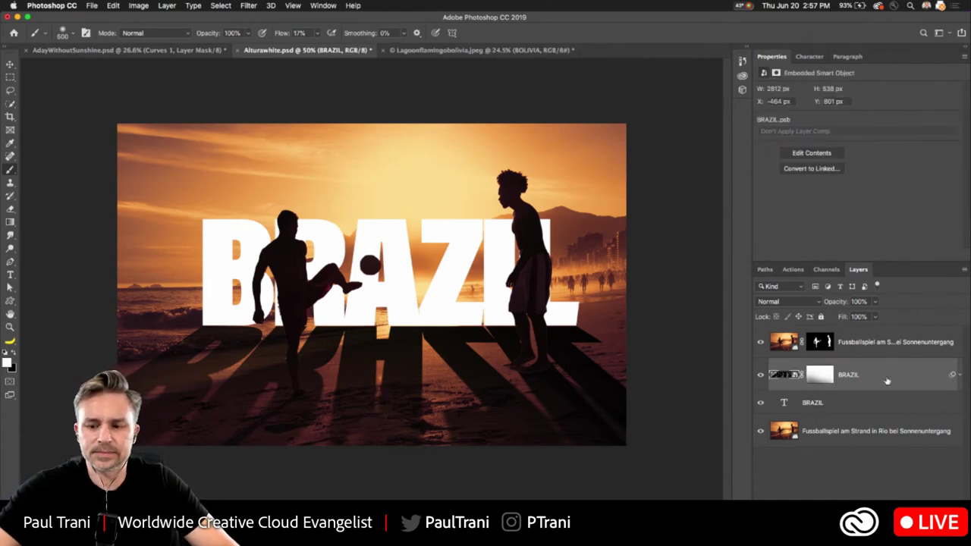
- Try the ZigZag distortion on the BRAZIL shadow, then cancel it
left_click(217, 5)
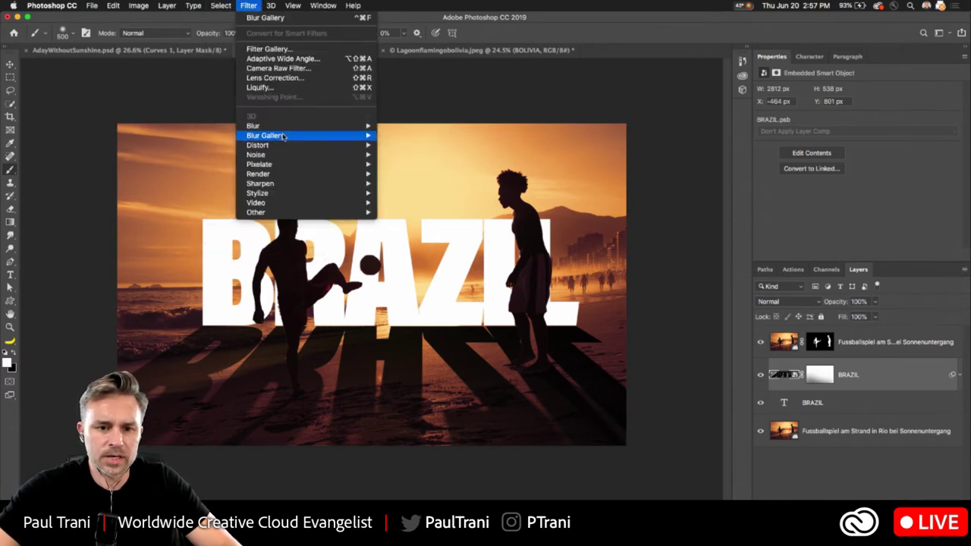
mouse_move(285, 148)
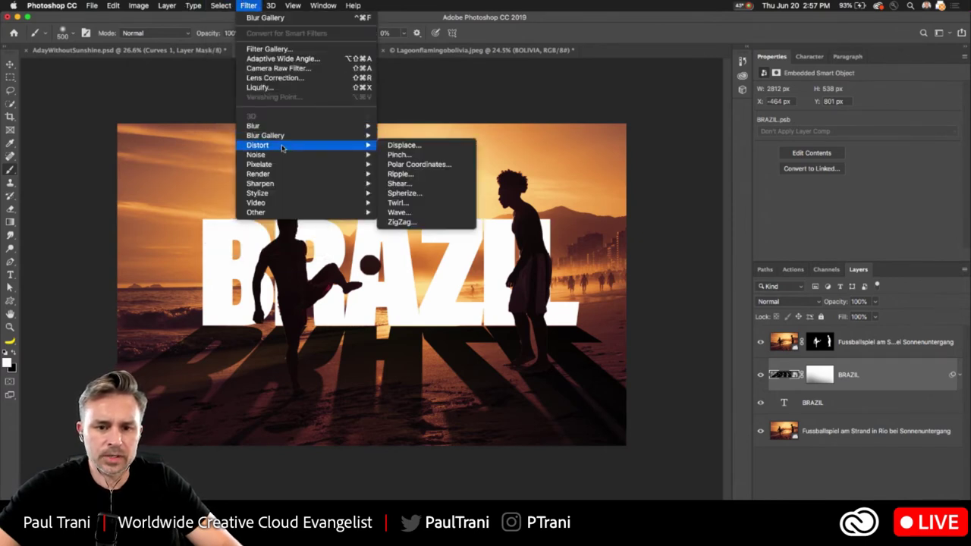
left_click(416, 223)
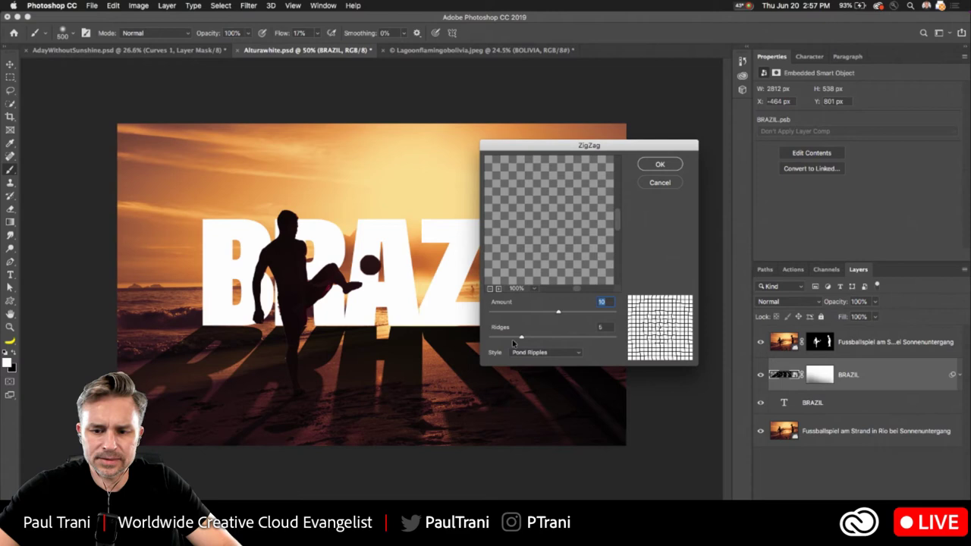
left_click(658, 183)
- Open the Wave filter, reduce it to one generator and widen the wavelength range
left_click(246, 6)
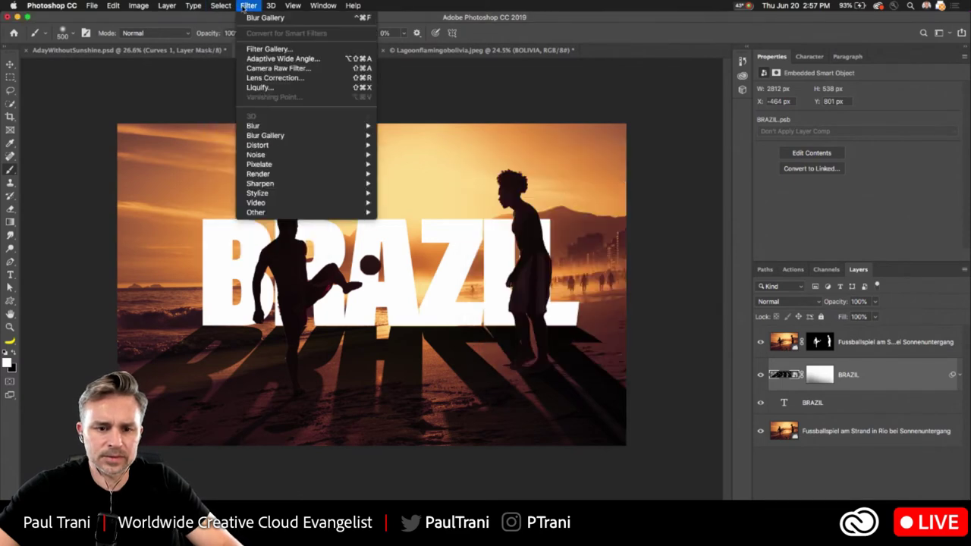
mouse_move(267, 147)
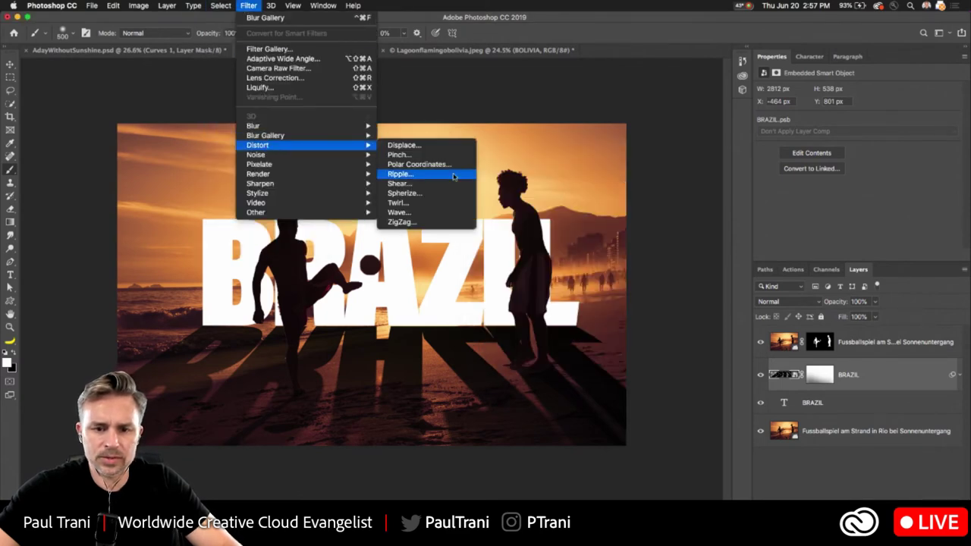
left_click(399, 213)
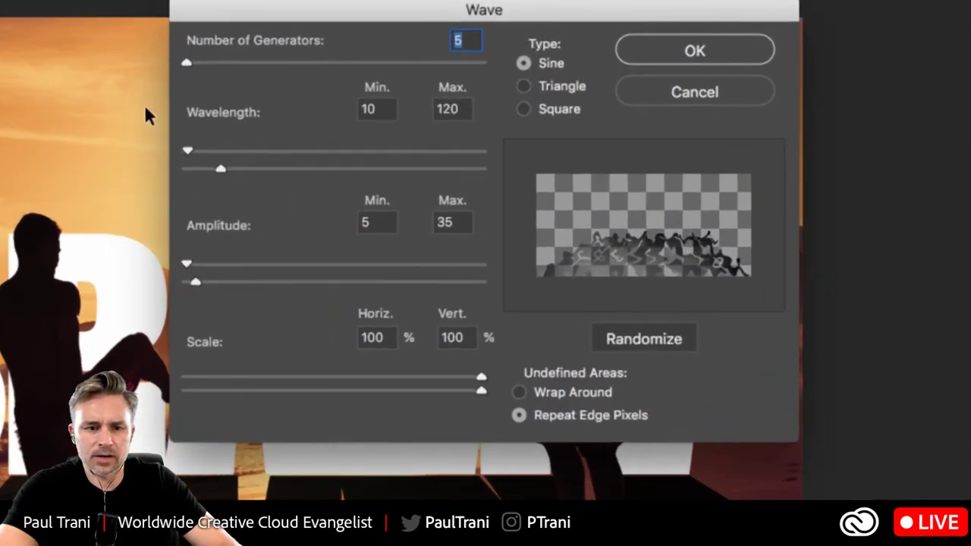
left_click(194, 167)
left_click_drag(194, 167, 247, 168)
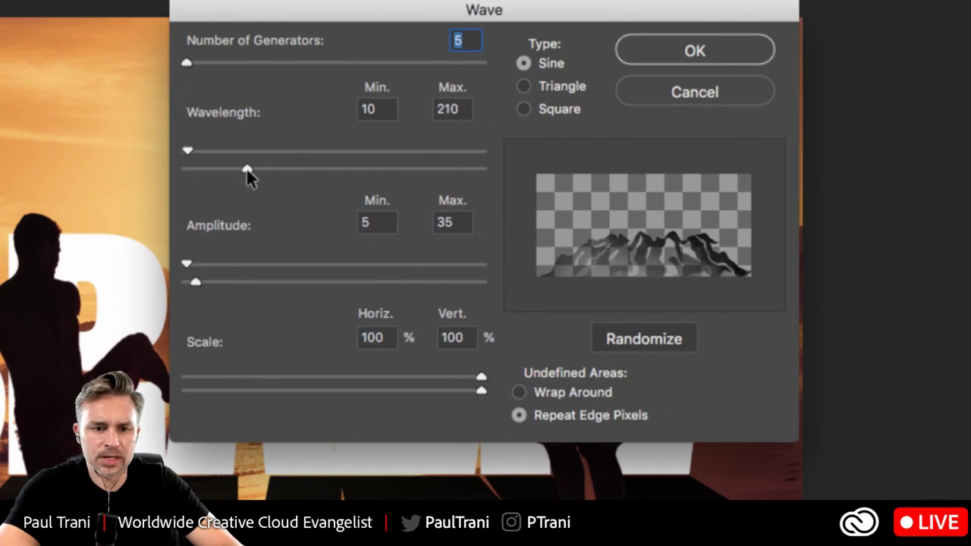
left_click_drag(183, 65, 146, 65)
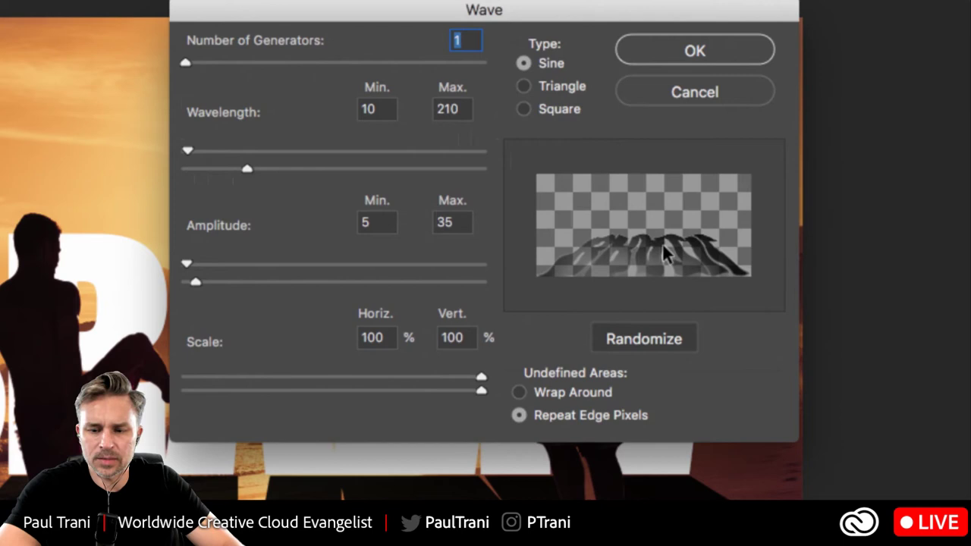
left_click_drag(222, 162, 298, 163)
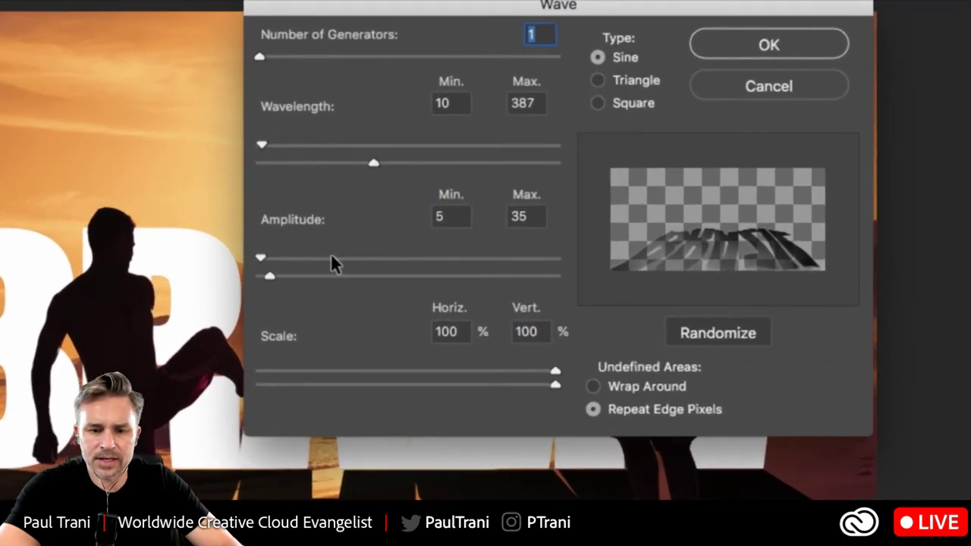
- Set Wave amplitude to 1–21 and wavelength to 10–291, then apply the filter
left_click_drag(354, 232, 387, 238)
left_click_drag(337, 276, 195, 272)
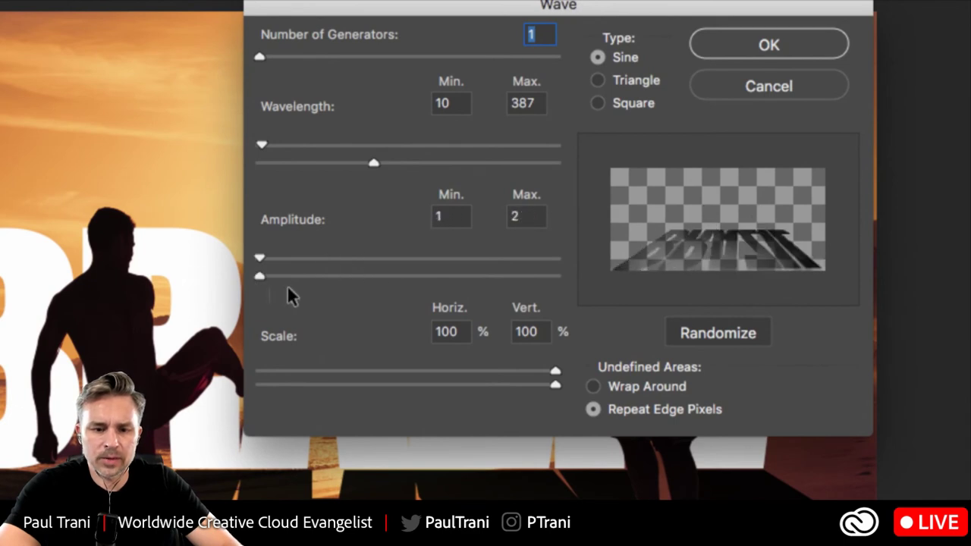
left_click_drag(259, 277, 312, 280)
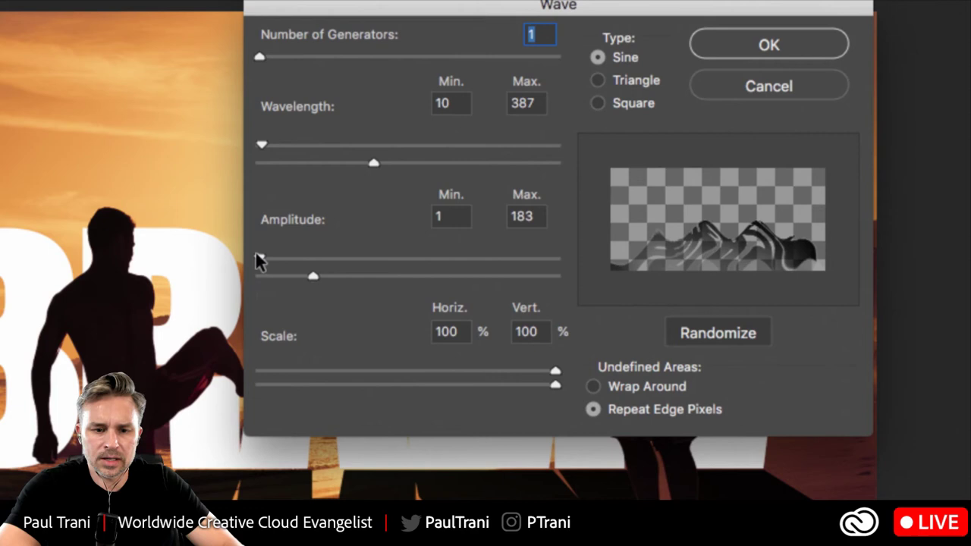
mouse_move(258, 258)
left_mouse_down()
mouse_move(325, 263)
mouse_move(257, 258)
left_mouse_up()
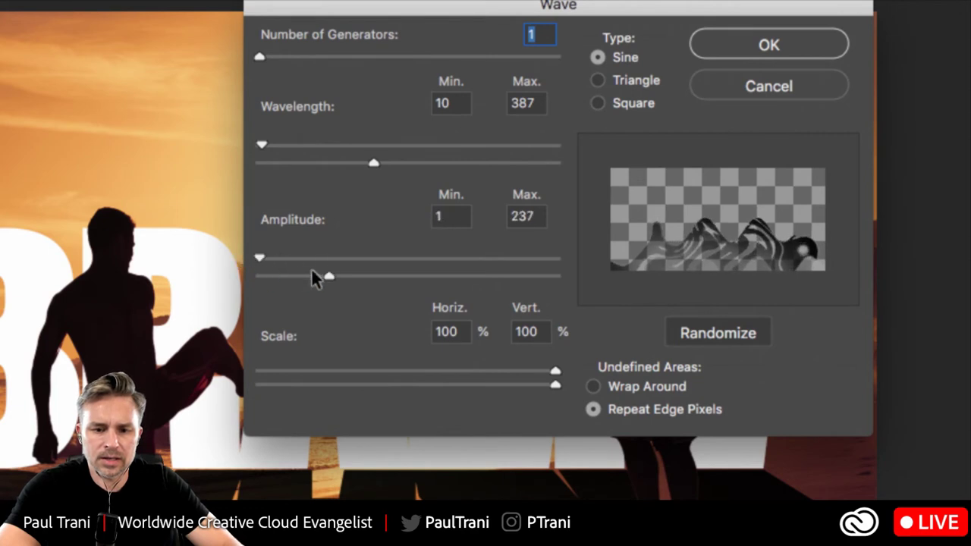
left_click_drag(328, 280, 274, 280)
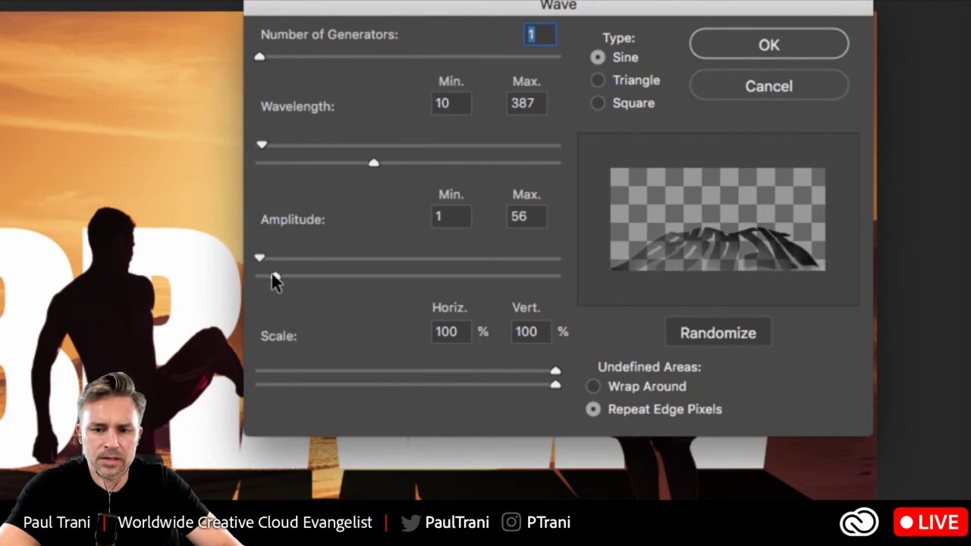
left_click_drag(372, 163, 348, 172)
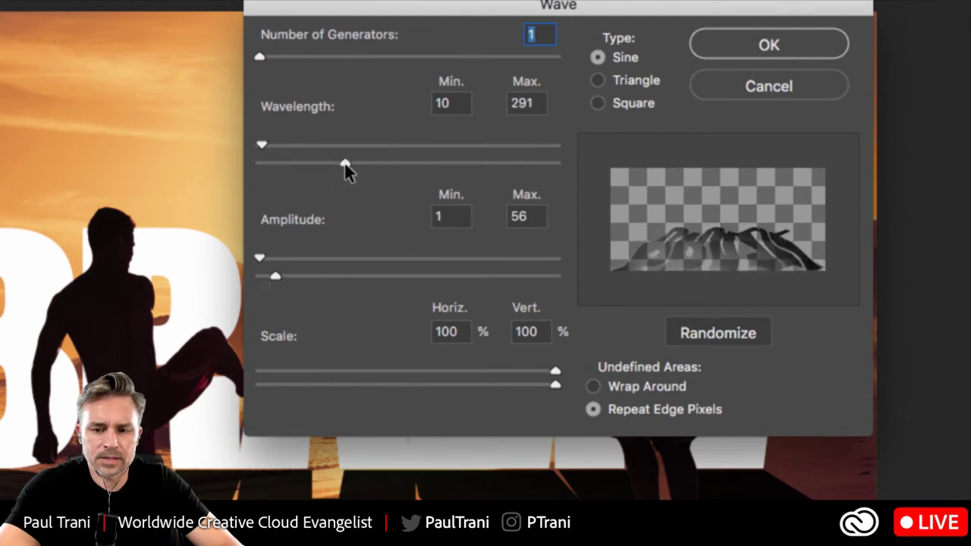
left_click_drag(274, 280, 265, 280)
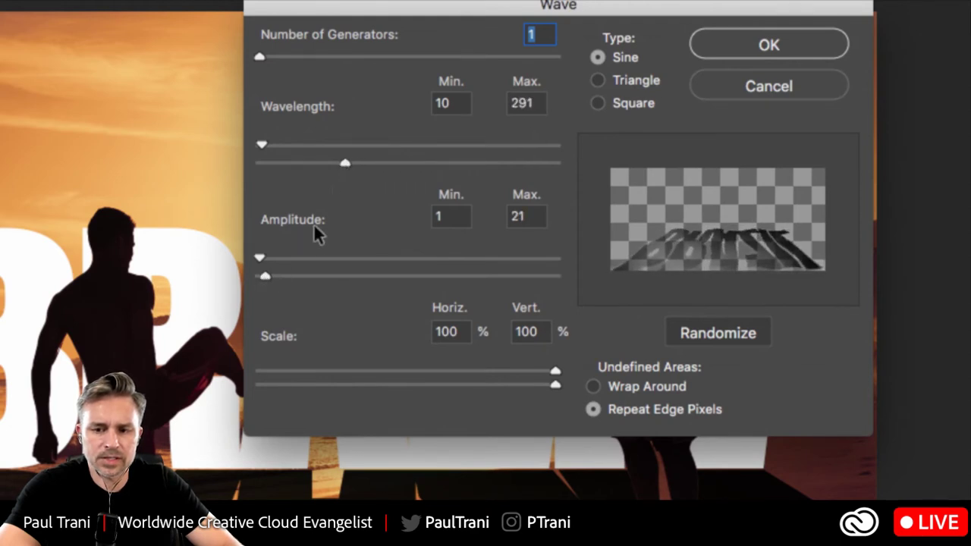
left_click(706, 49)
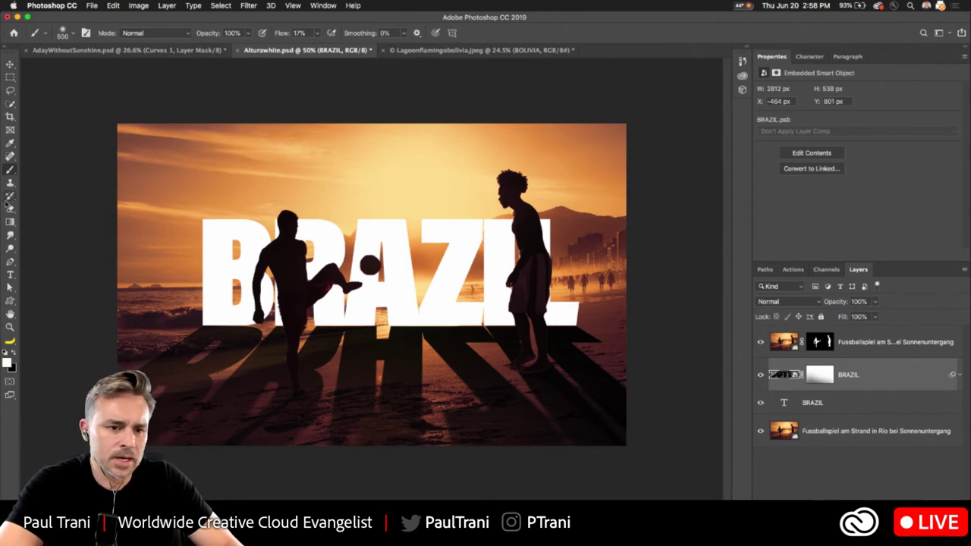
- Start a Puppet Warp on the BRAZIL shadow, pinning and stretching its right side
left_click(113, 5)
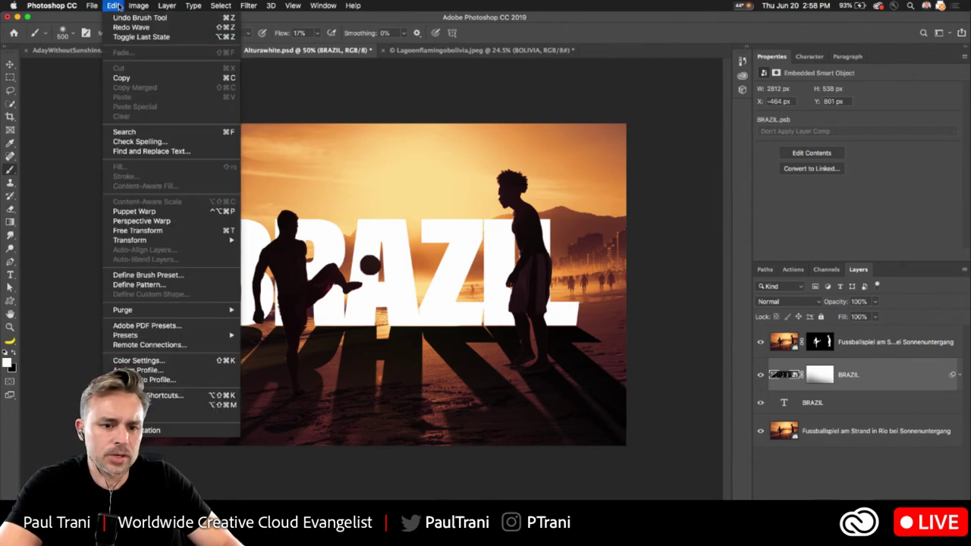
left_click(137, 211)
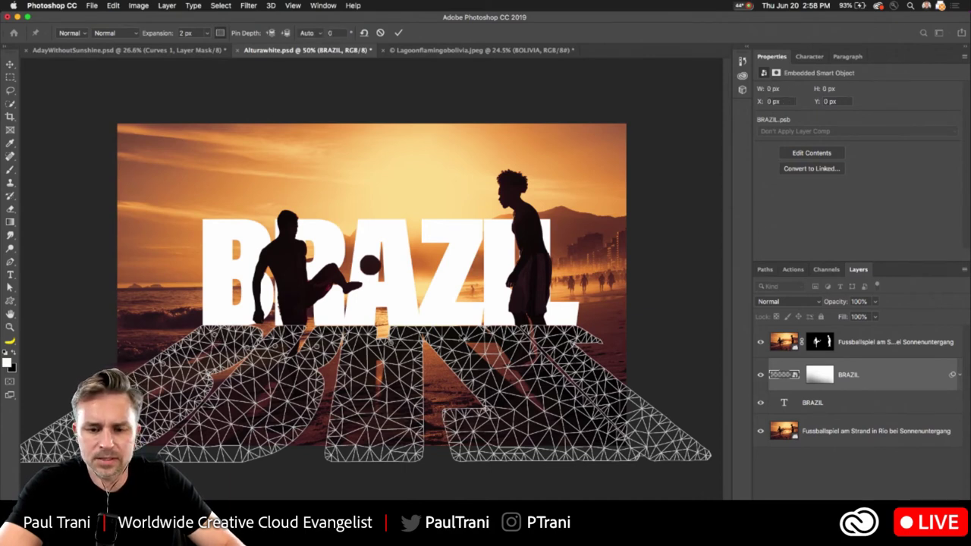
left_click_drag(456, 339, 453, 342)
left_click(609, 377)
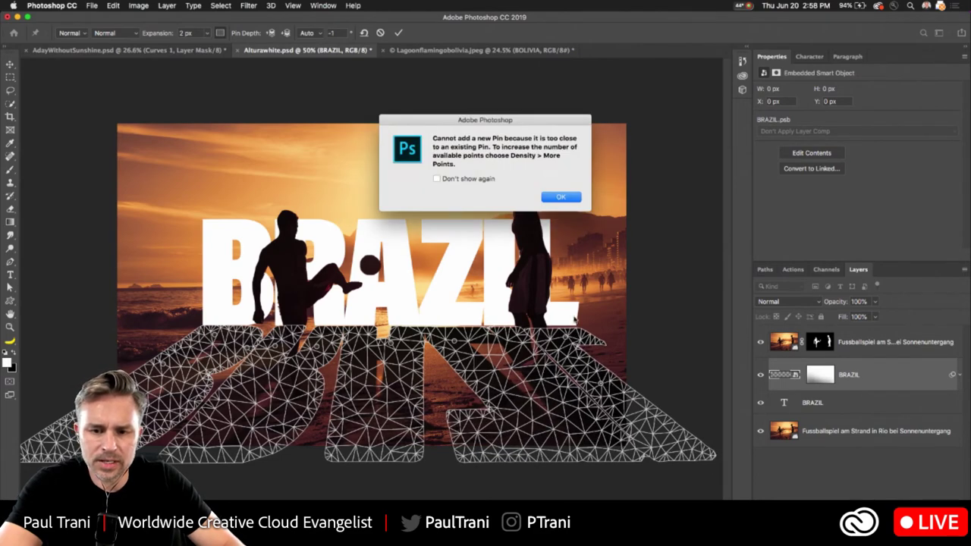
left_click(559, 198)
left_click(595, 384)
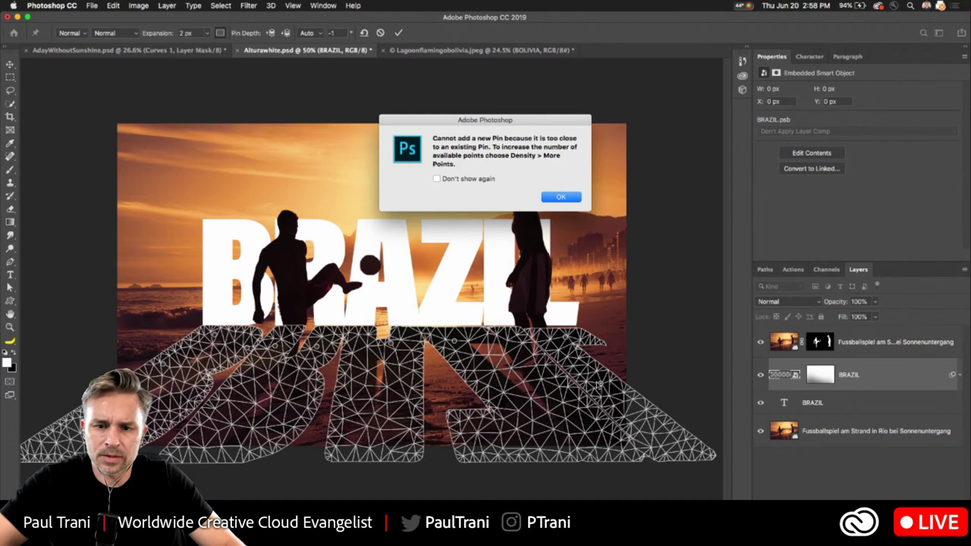
key("Return")
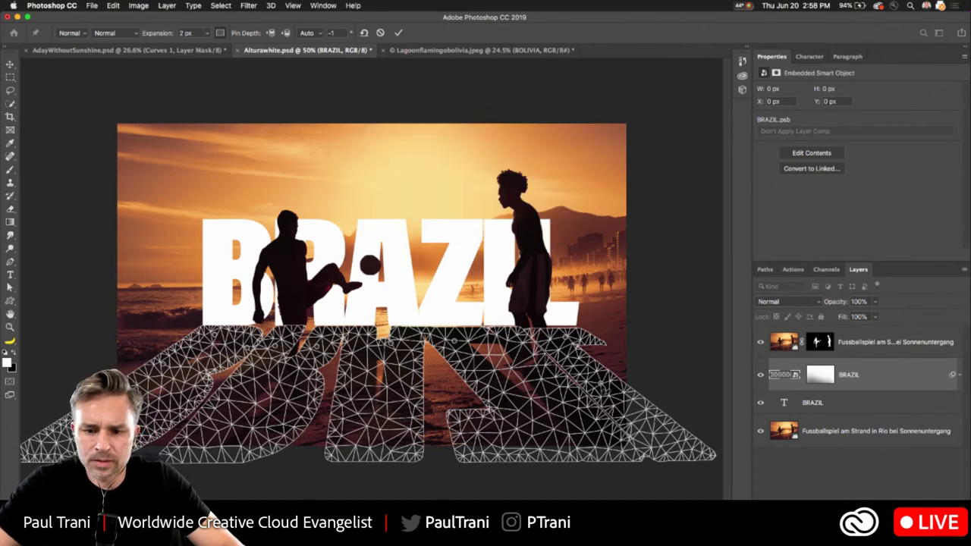
left_click_drag(607, 385, 617, 367)
- Hide the warp mesh and add anchoring pins across the shadow's left letters
scroll(371, 287, "up", 3)
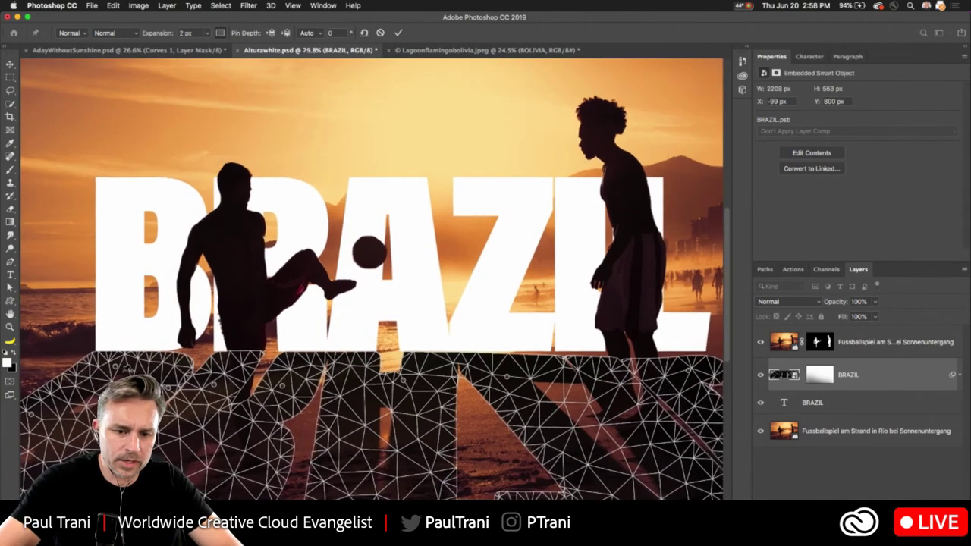
left_click_drag(125, 286, 223, 223)
left_click(220, 33)
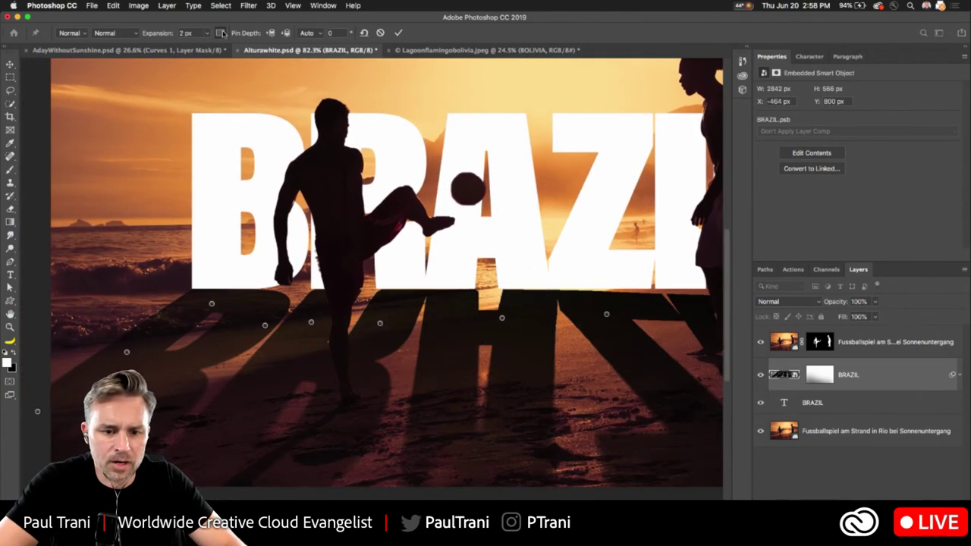
left_click_drag(157, 307, 303, 247)
left_click(241, 248)
left_click(337, 219)
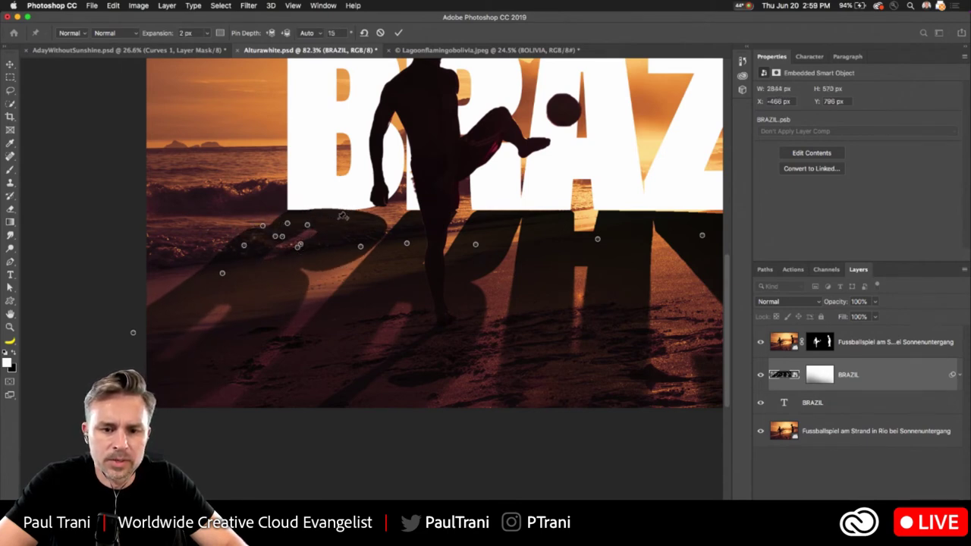
left_click_drag(207, 266, 205, 258)
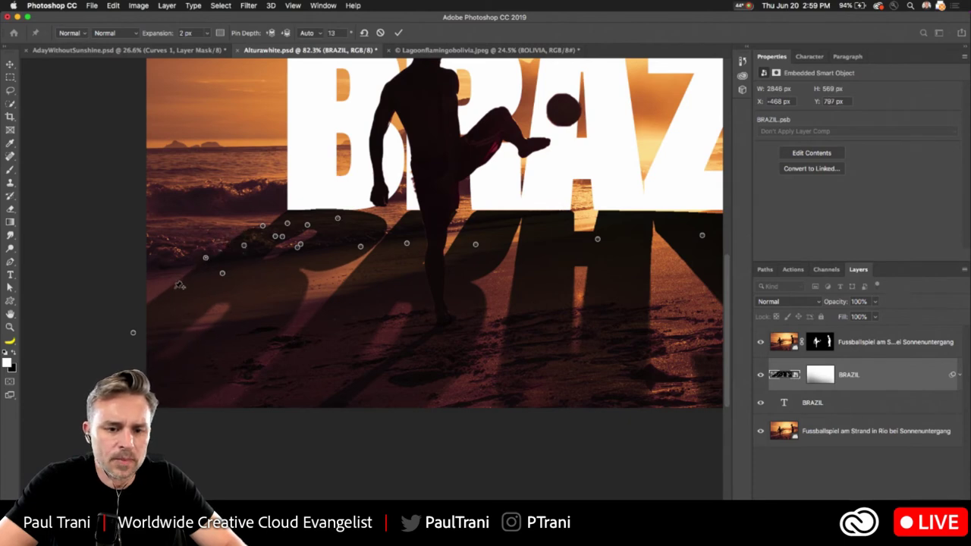
left_click(176, 279)
left_click_drag(245, 232, 259, 250)
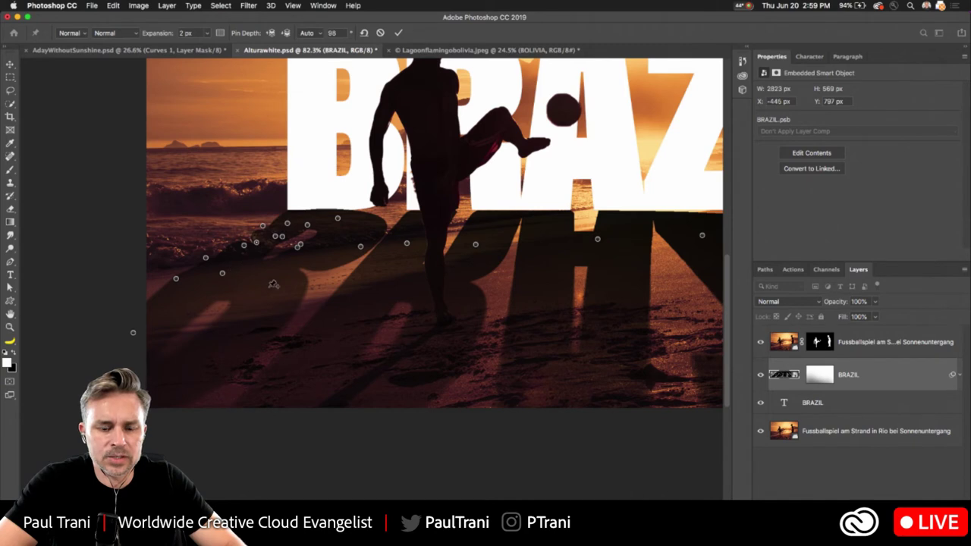
left_click(298, 292)
left_click(224, 377)
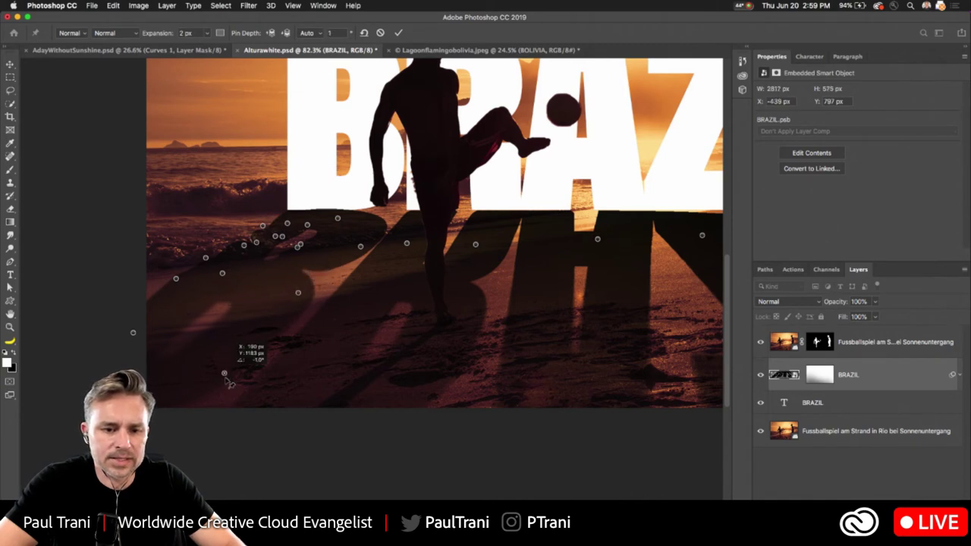
left_click(157, 287)
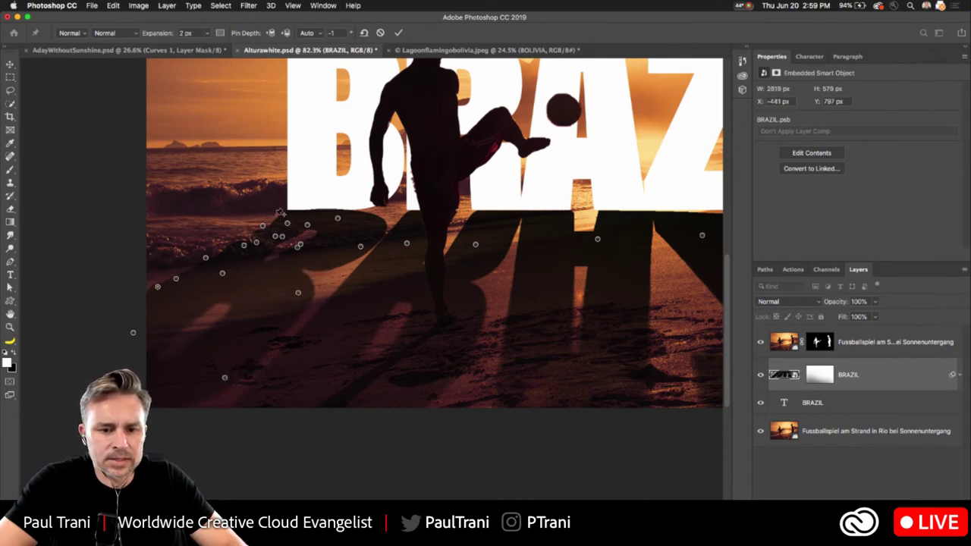
- Rotate pins to bend the shadow near the figure's feet, then commit the warp
left_click_drag(284, 216, 305, 220)
left_click_drag(384, 216, 371, 229)
left_click(371, 230)
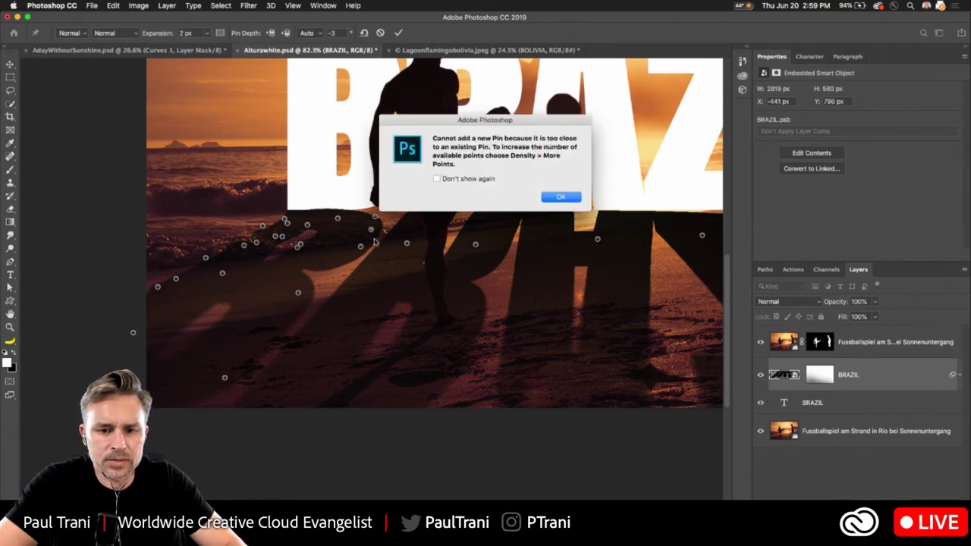
key("Return")
left_click(371, 242)
key("Return")
left_click_drag(373, 233, 400, 242)
left_click(395, 229)
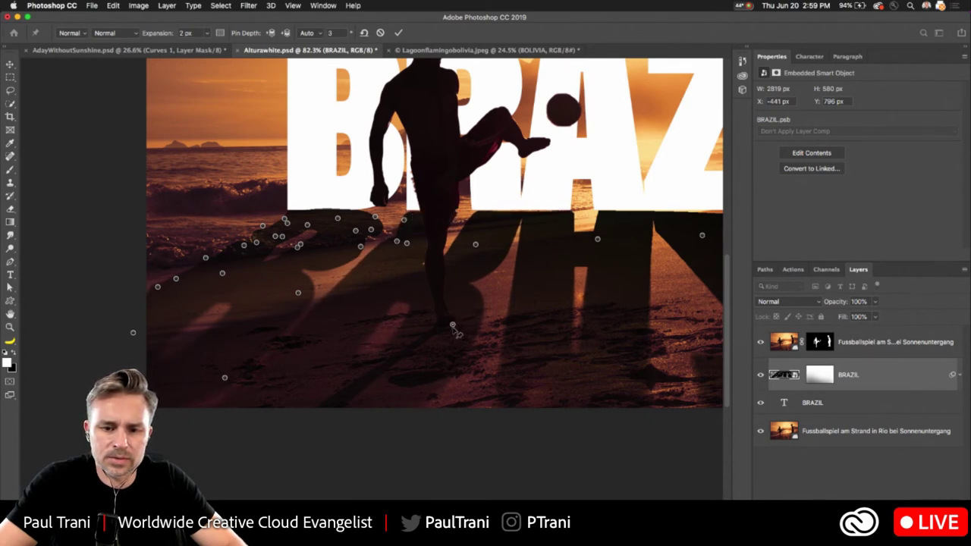
left_click_drag(455, 331, 458, 324)
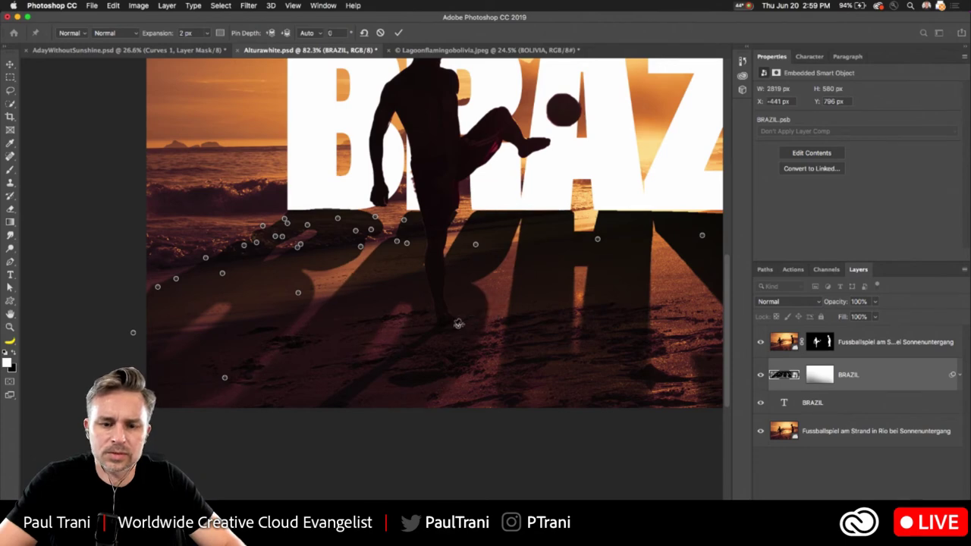
key("Return")
- Keep the BRAZIL layer at 100% opacity and paint its mask black along the bottom
key("super+0")
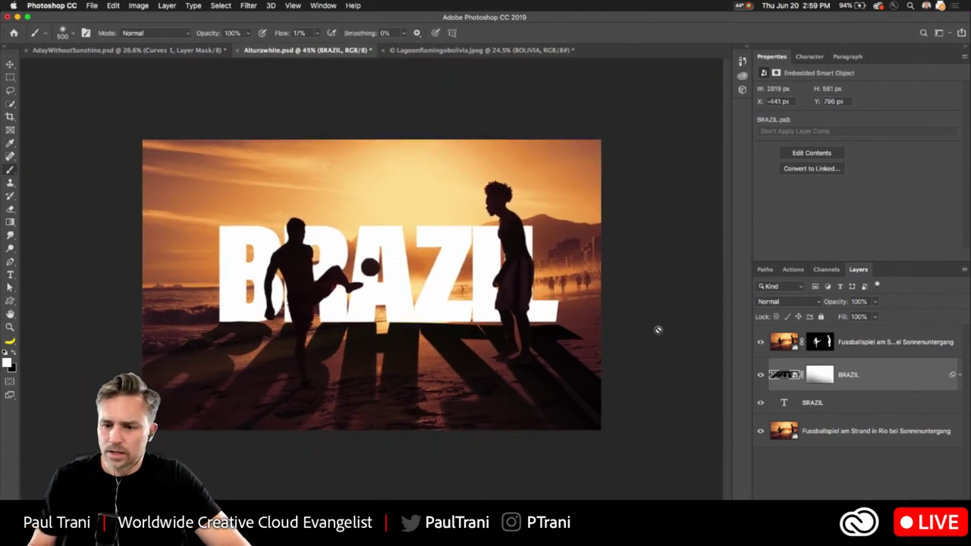
left_click_drag(842, 302, 812, 303)
key("Return")
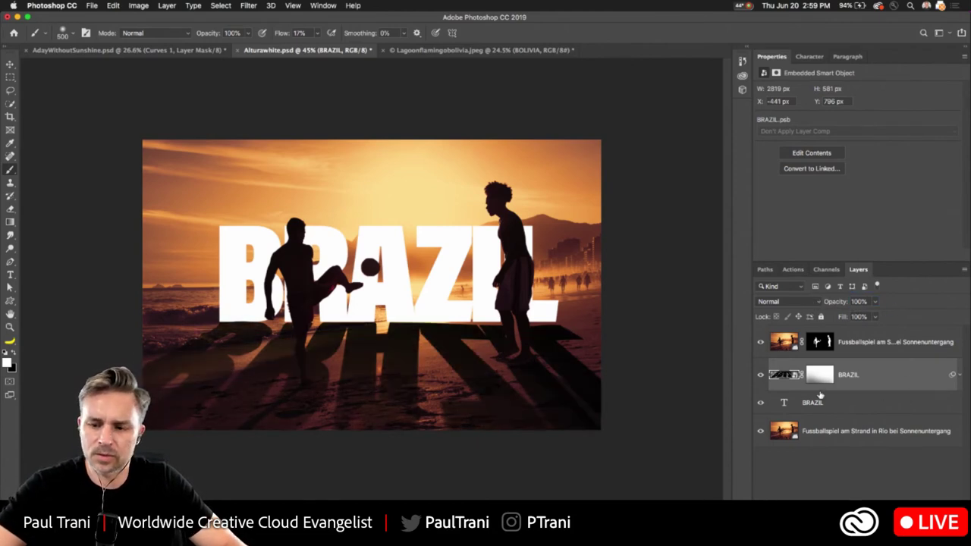
left_click(819, 375)
left_click_drag(139, 393, 551, 451)
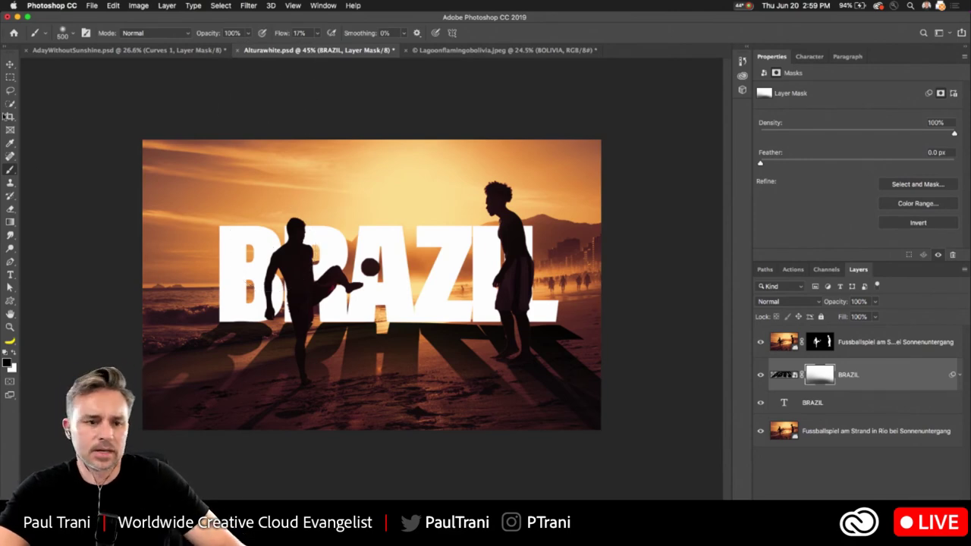
left_click(10, 77)
- Switch to the A Day Without Sunshine poster and inspect its text layers
left_click(506, 50)
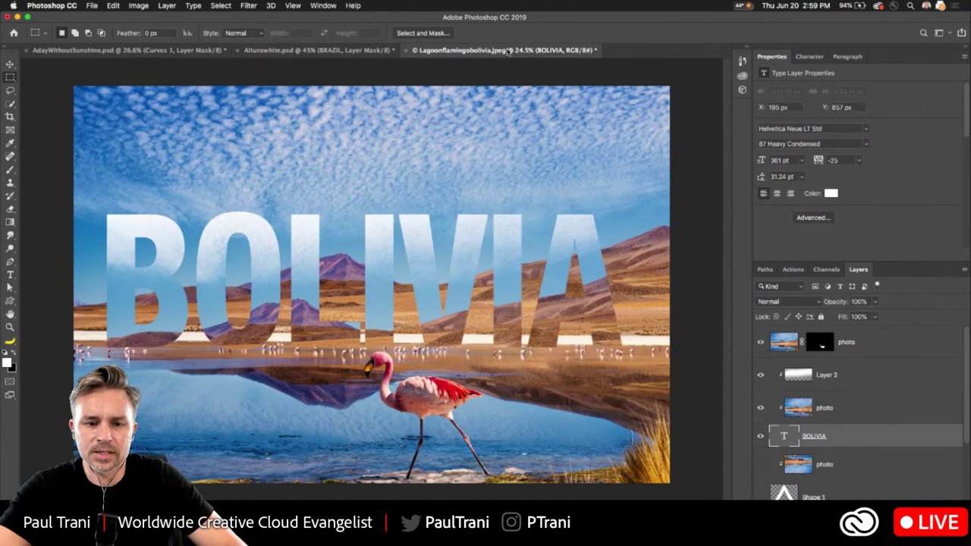
left_click(285, 50)
left_click(141, 50)
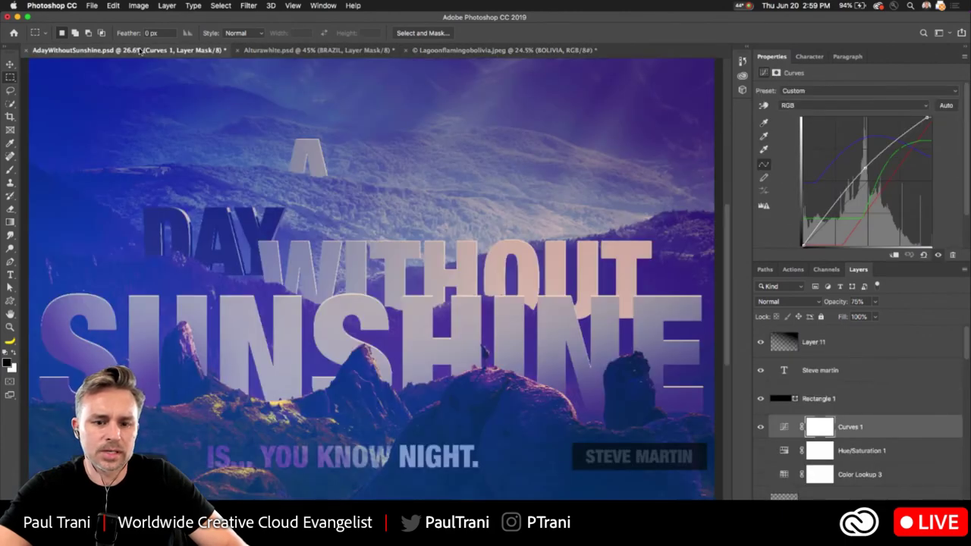
double_click(893, 64)
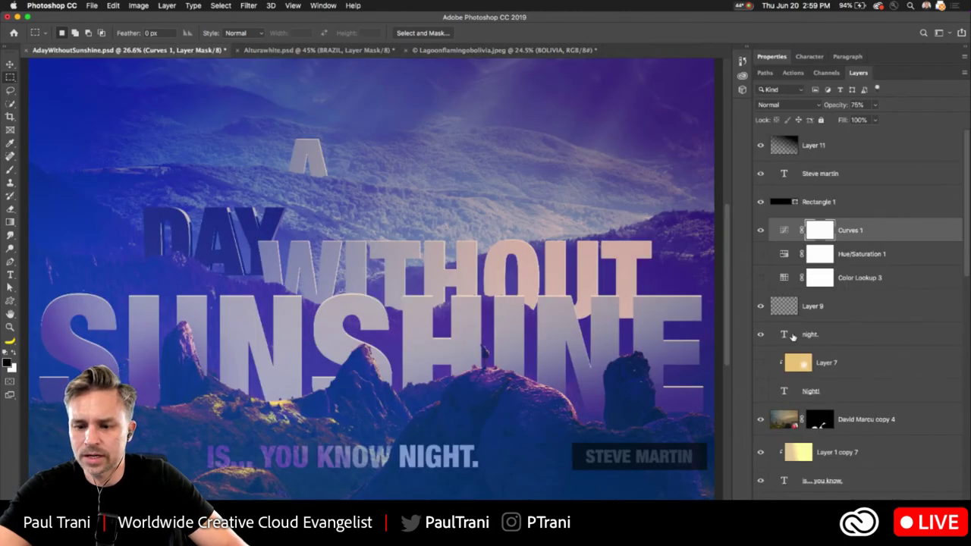
left_click(888, 335)
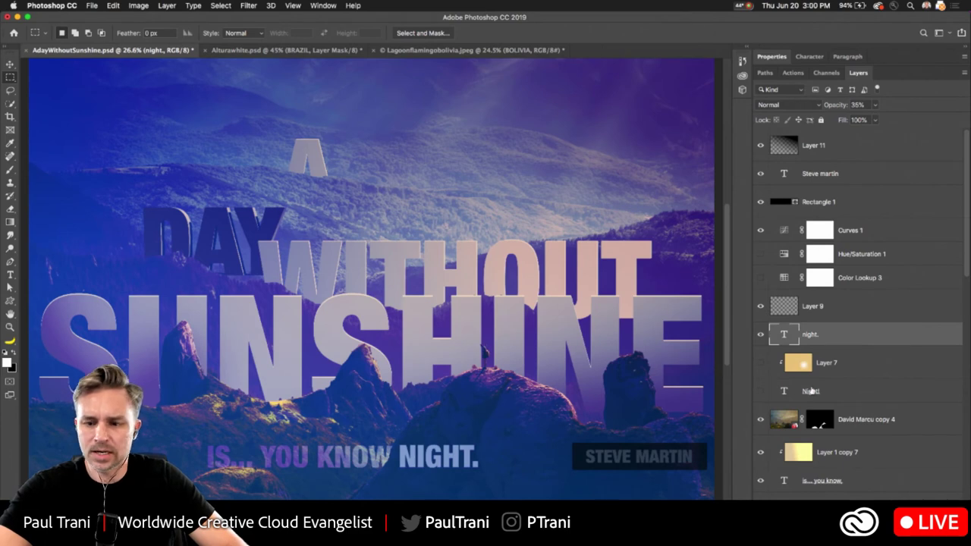
scroll(812, 393, "down", 6)
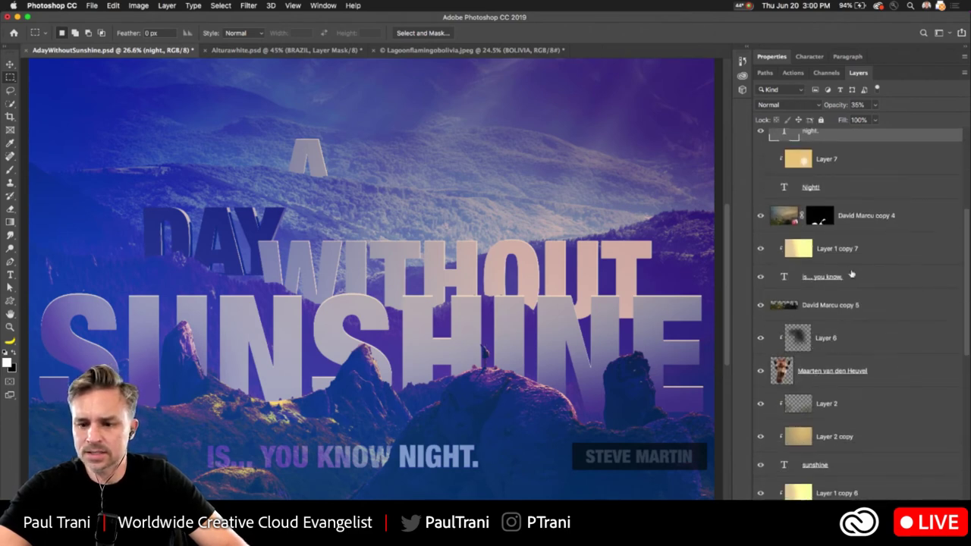
left_click(856, 280)
scroll(869, 290, "down", 5)
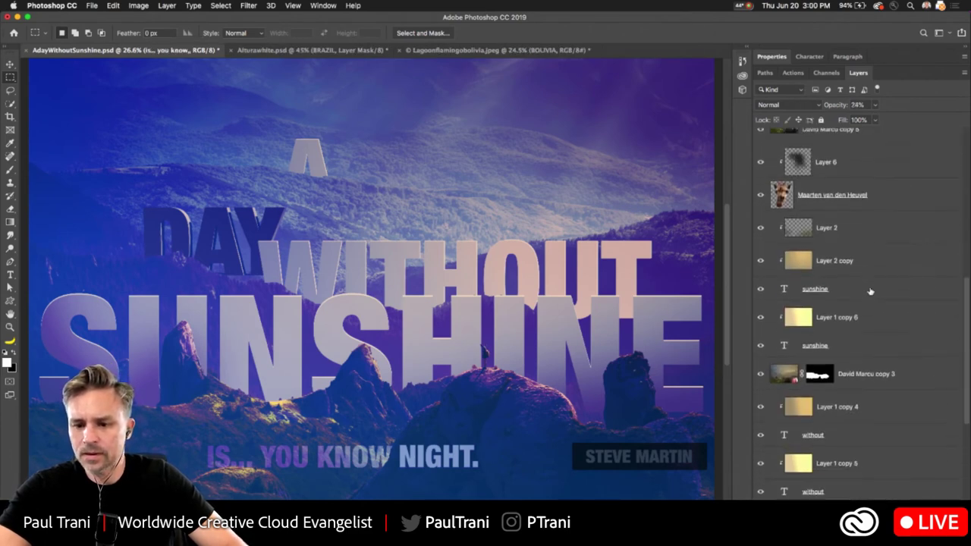
left_click(829, 291)
left_click(760, 289)
left_click(760, 290)
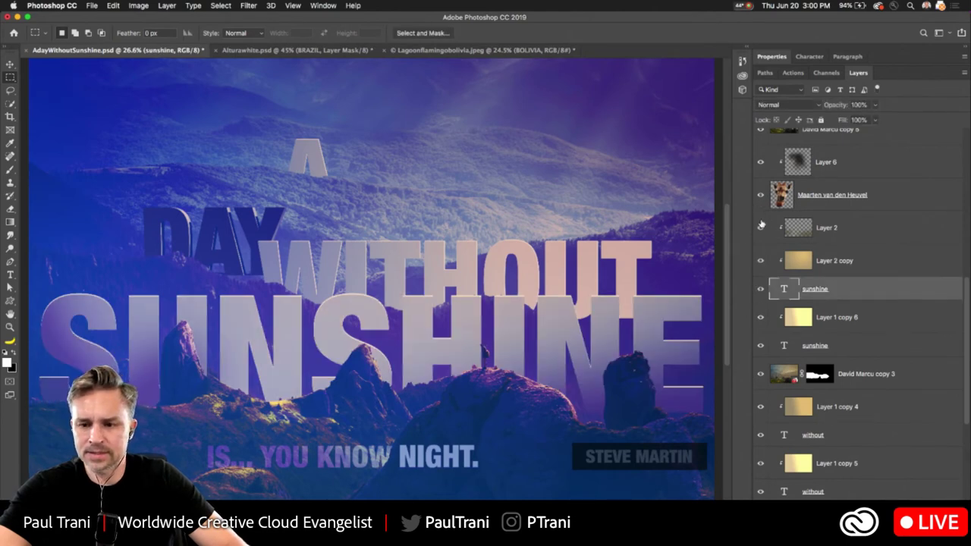
- Delete Layer 6 and the photographer-named photo layer together
left_click(896, 194)
left_click(903, 168, "shift")
key("Delete")
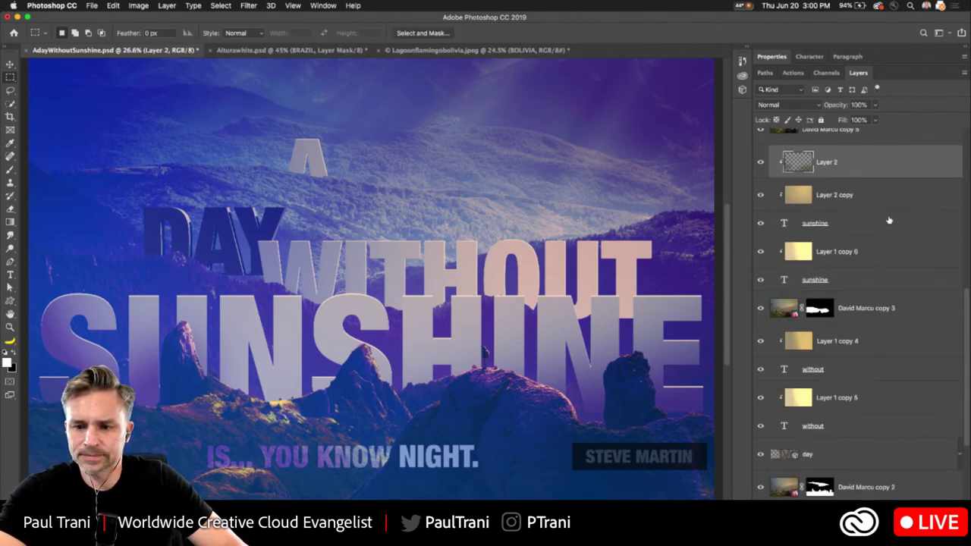
left_click(793, 226)
left_click(761, 225)
left_click(761, 224)
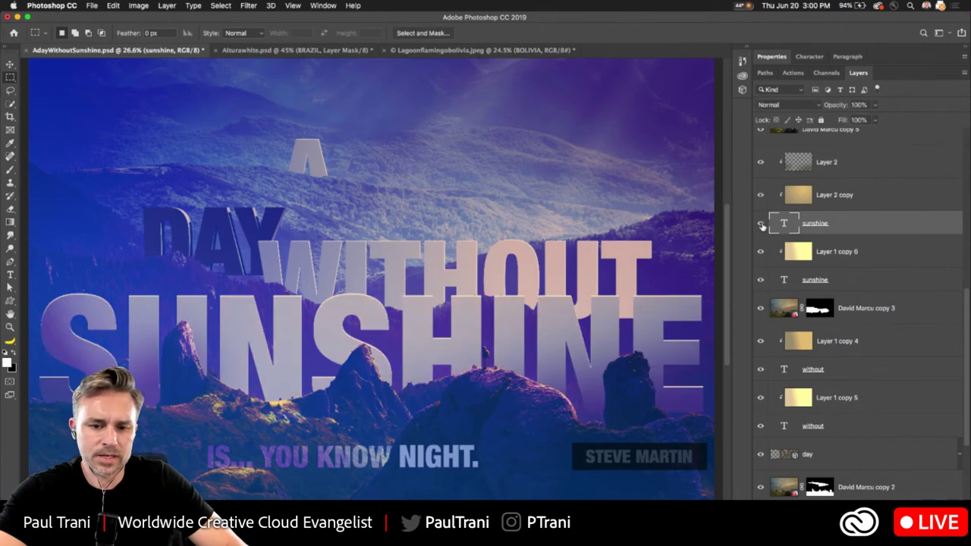
- Delete the duplicate lower sunshine layer and Layer 1 copy 6
left_click(11, 275)
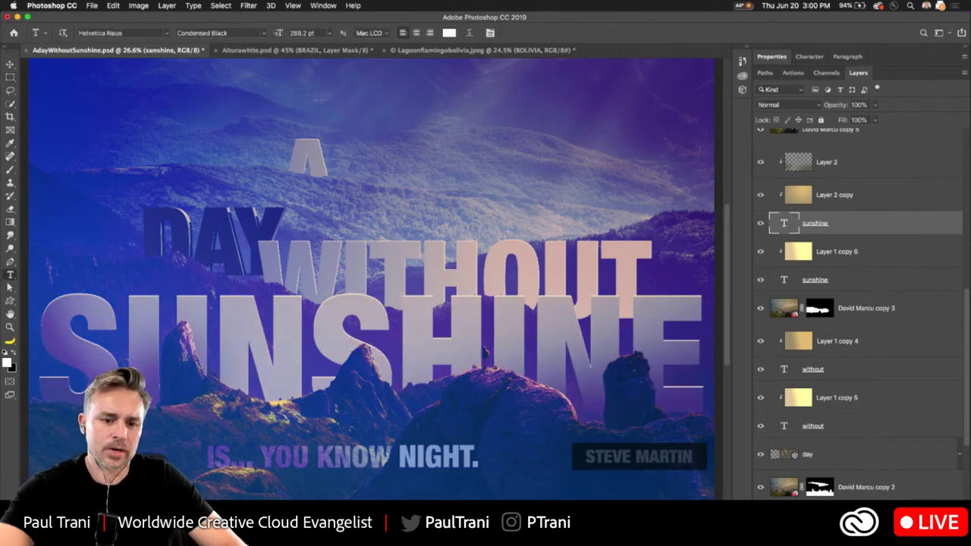
left_click(129, 347)
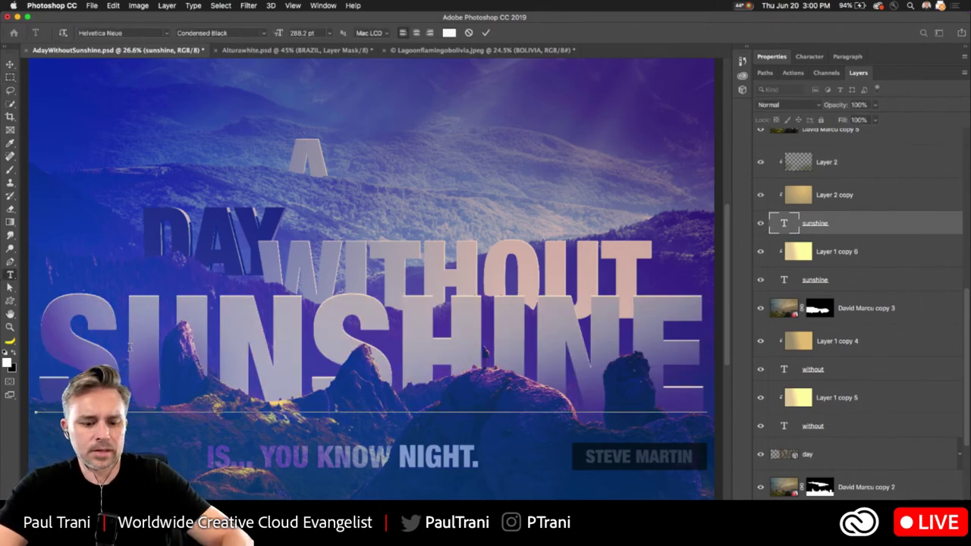
type("a")
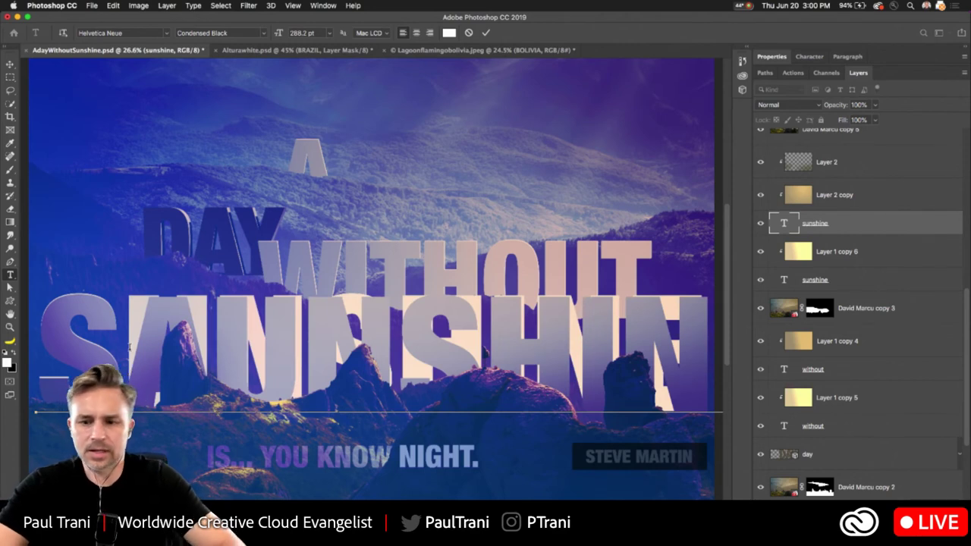
left_click(855, 282)
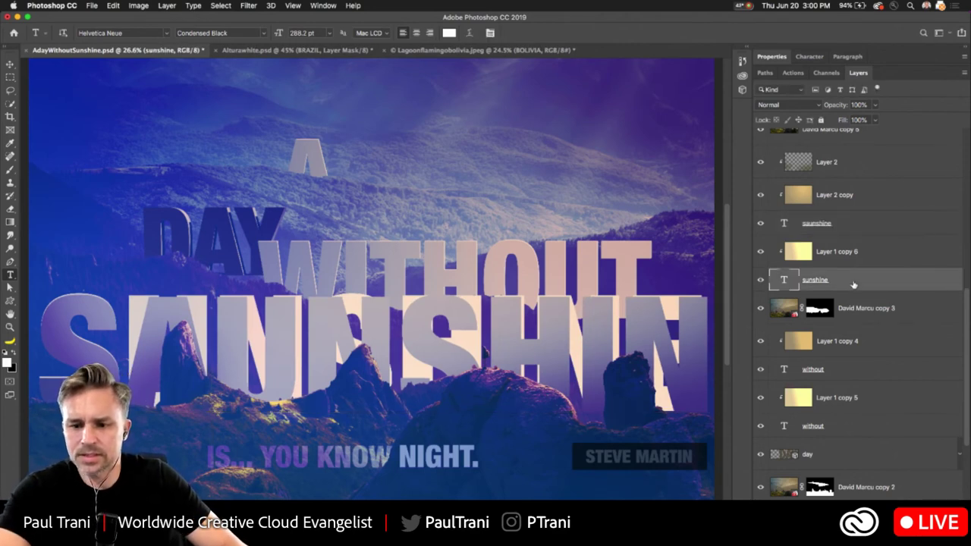
left_click(867, 254, "shift")
key("BackSpace")
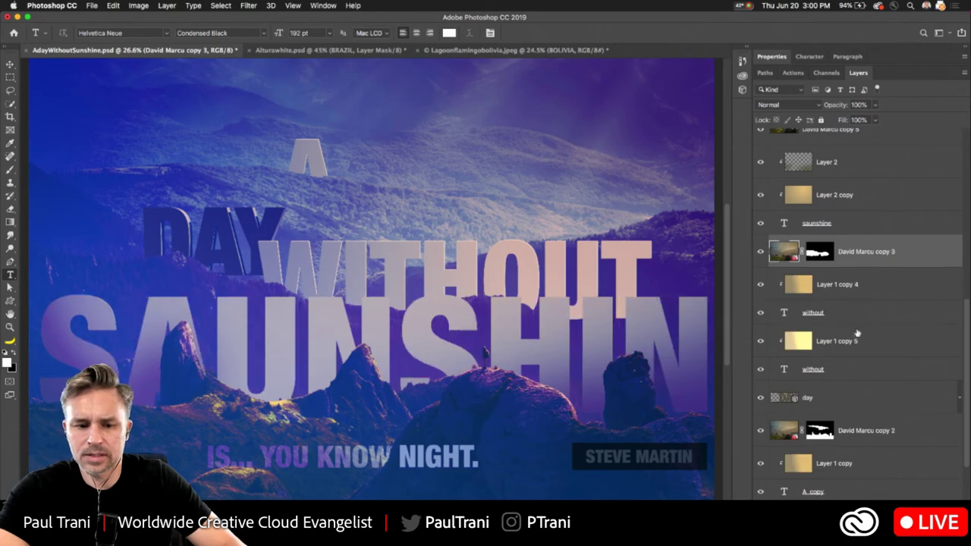
- Retype the remaining sunshine text as THE SUN and move it right
left_click(827, 223)
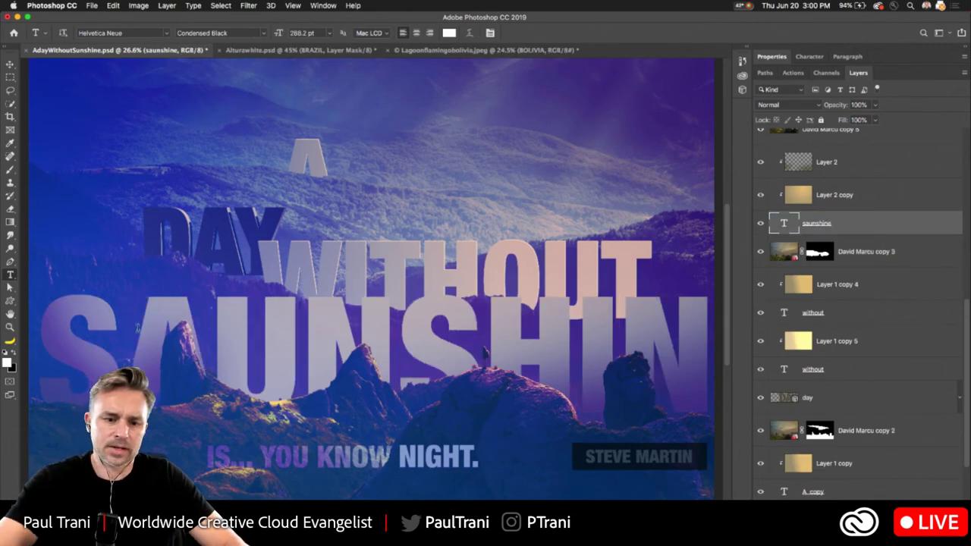
left_click(137, 326)
key("super+a")
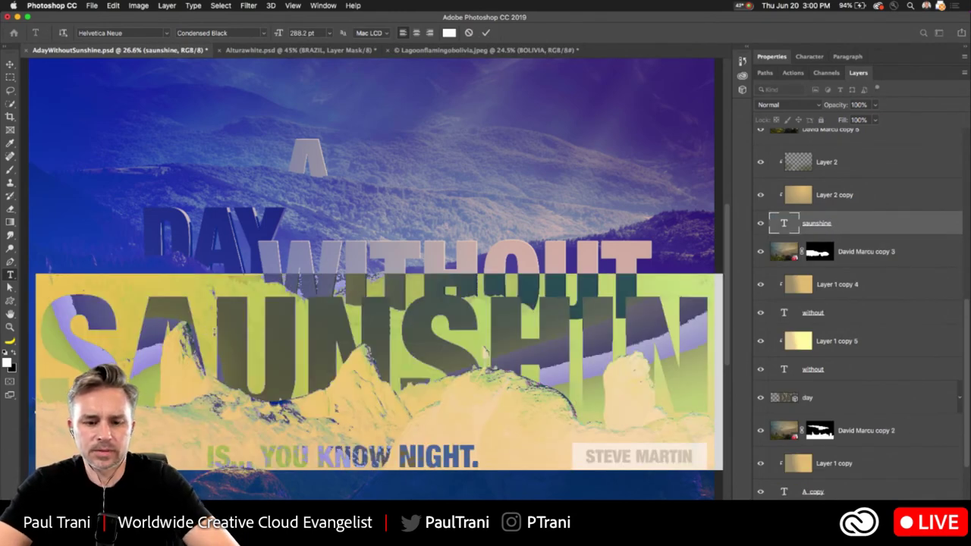
type("THE SUN")
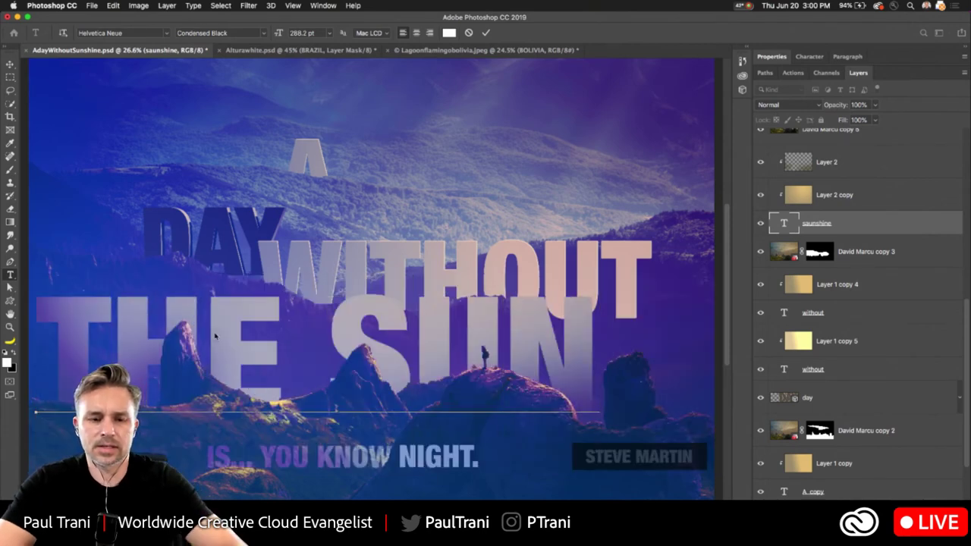
left_click(9, 66)
left_click_drag(135, 242, 199, 223)
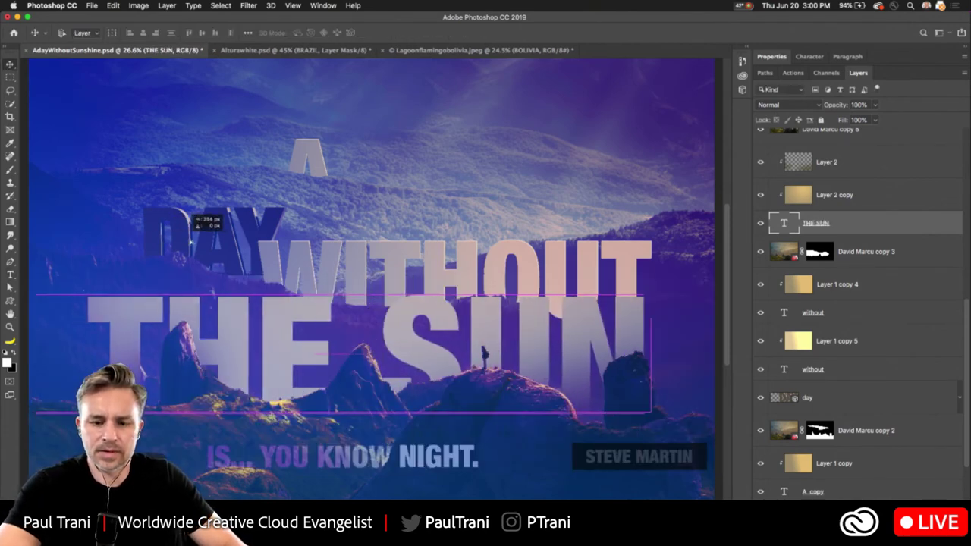
- Add a Bevel & Emboss to THE SUN with a pale yellow highlight colour
double_click(906, 221)
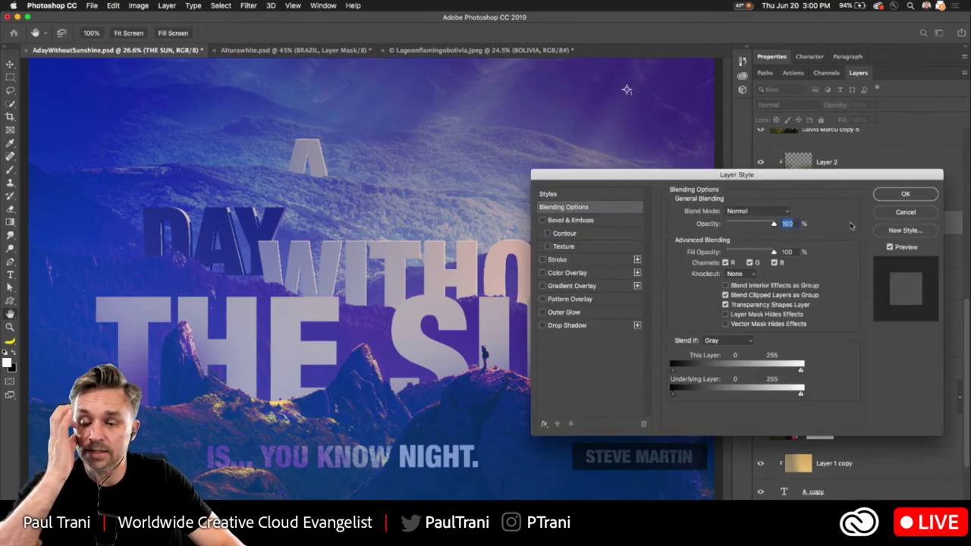
left_click_drag(594, 189, 598, 158)
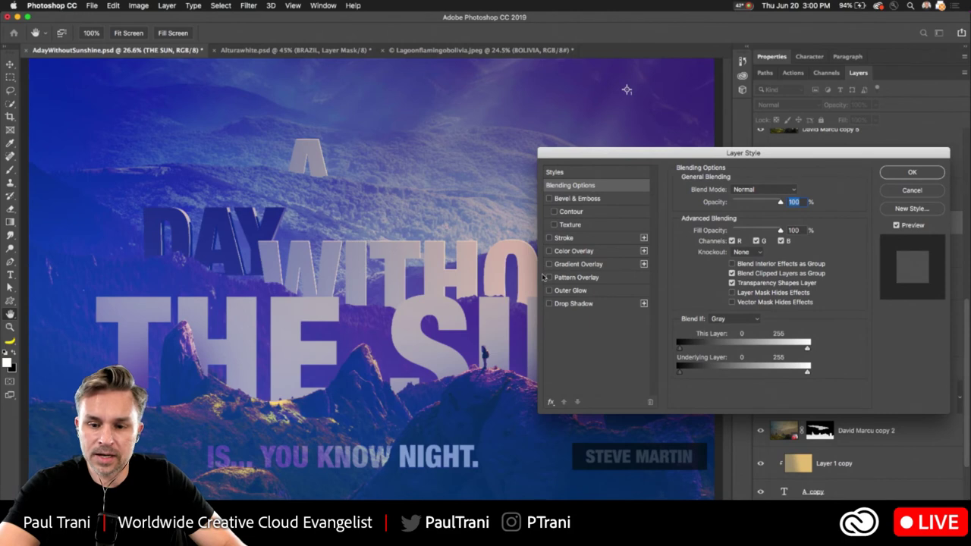
left_click(549, 198)
left_click(567, 200)
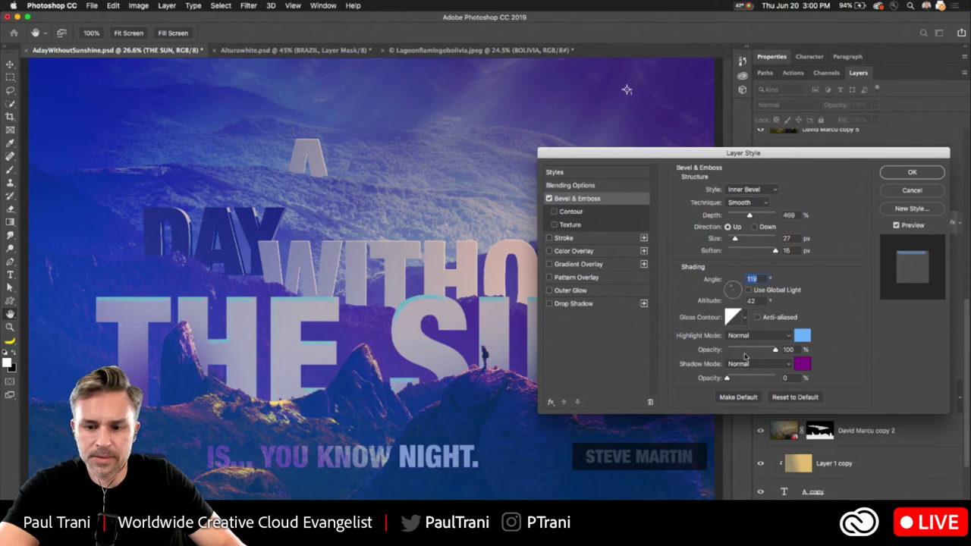
left_click(809, 338)
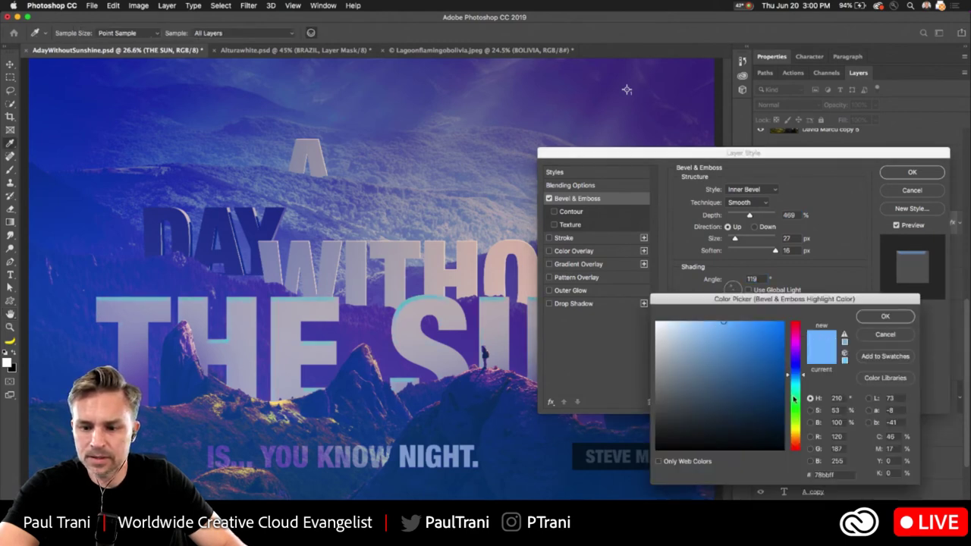
left_click_drag(794, 399, 789, 431)
left_click_drag(759, 377, 785, 300)
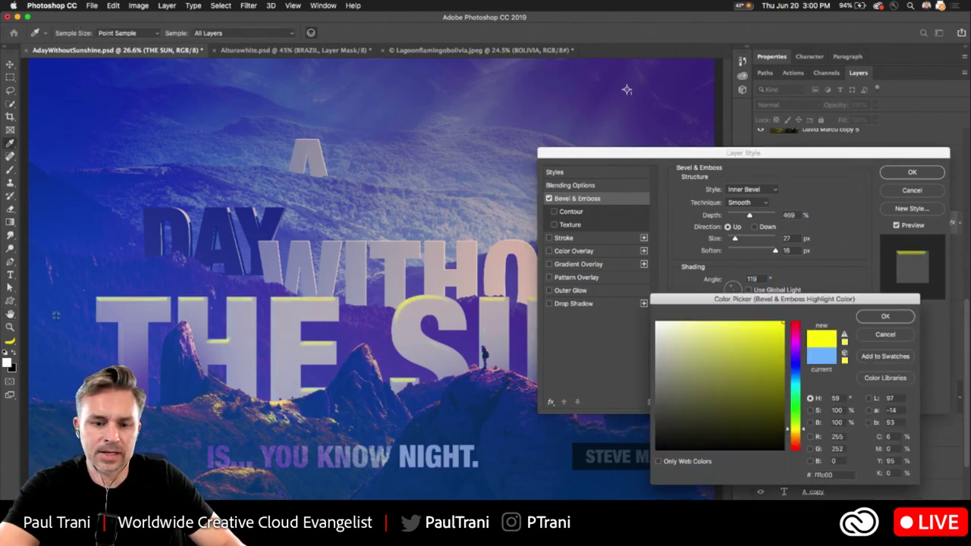
left_click_drag(674, 330, 685, 308)
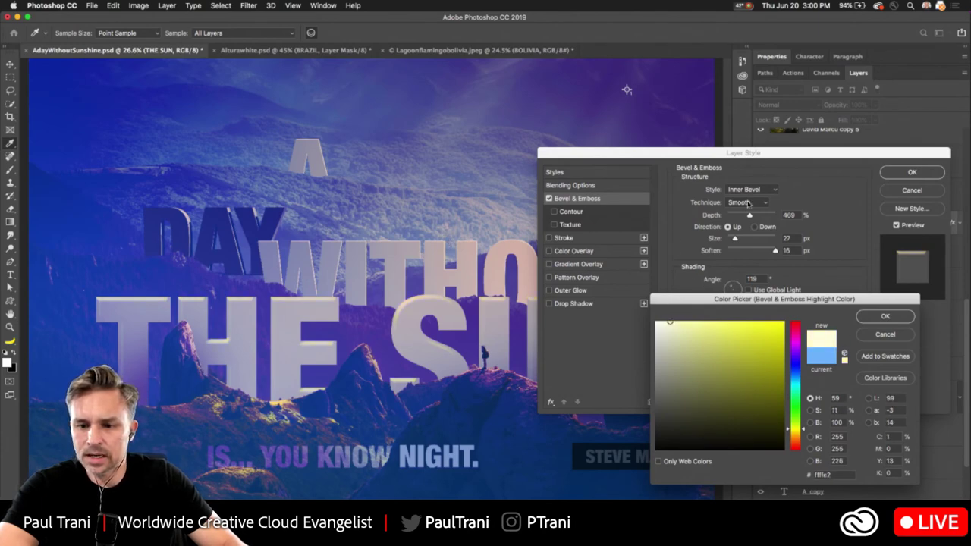
left_click(885, 315)
- Make the bevel Chisel Hard at 251% depth and 7 px size, then apply
left_click(748, 203)
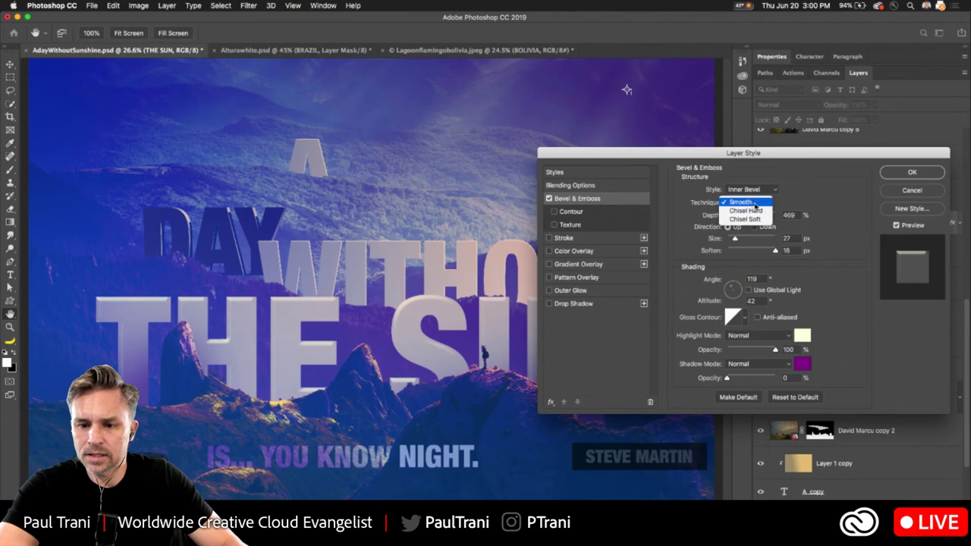
left_click(757, 212)
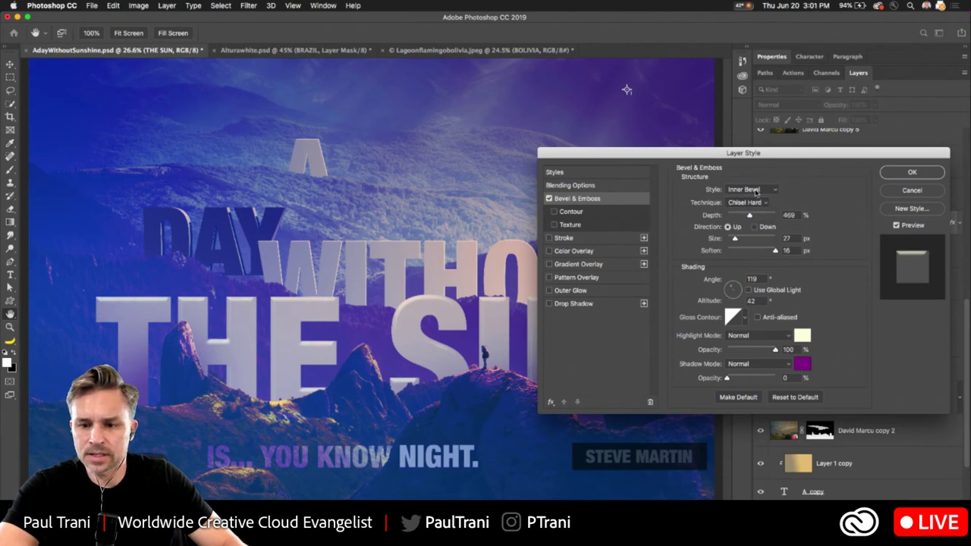
left_click(757, 204)
left_click(759, 203)
left_click_drag(748, 217, 731, 241)
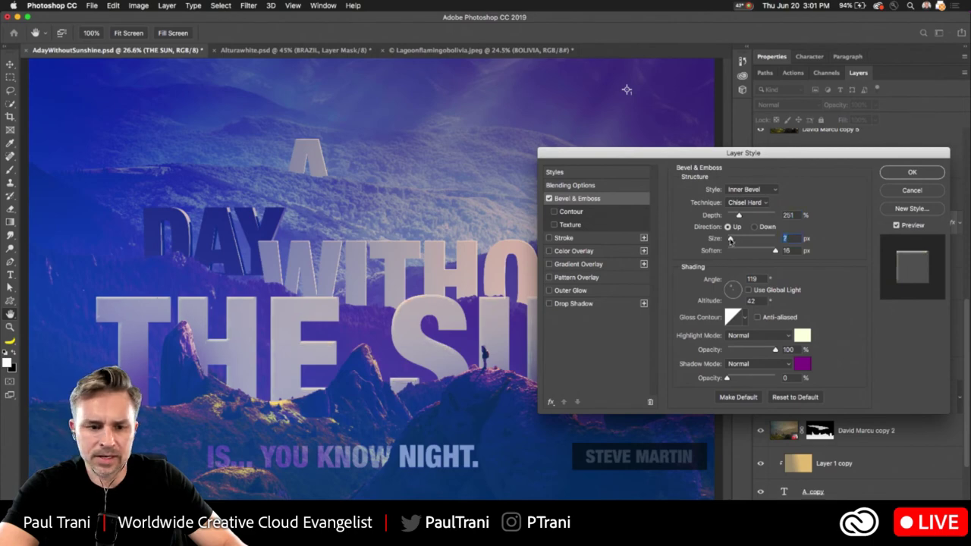
key("alt+super+8")
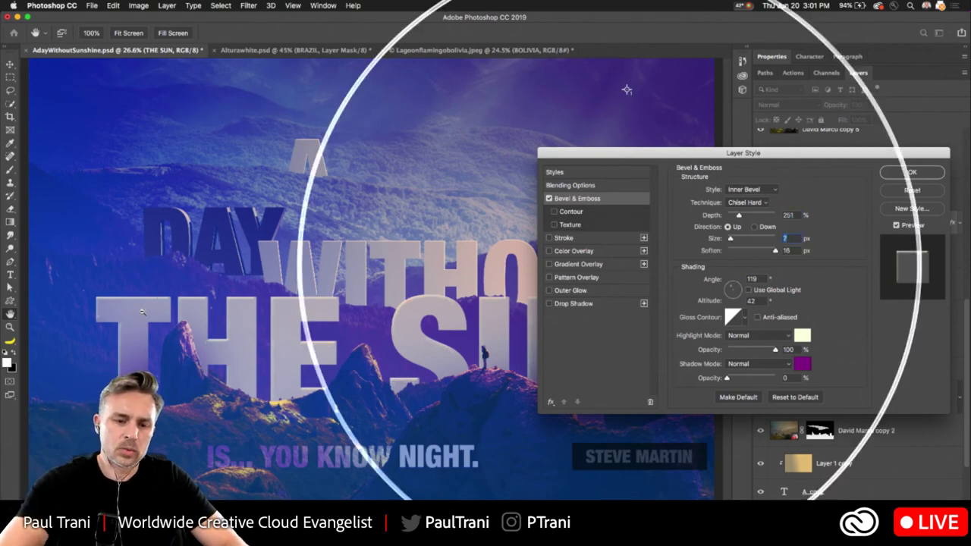
key("alt+super+8")
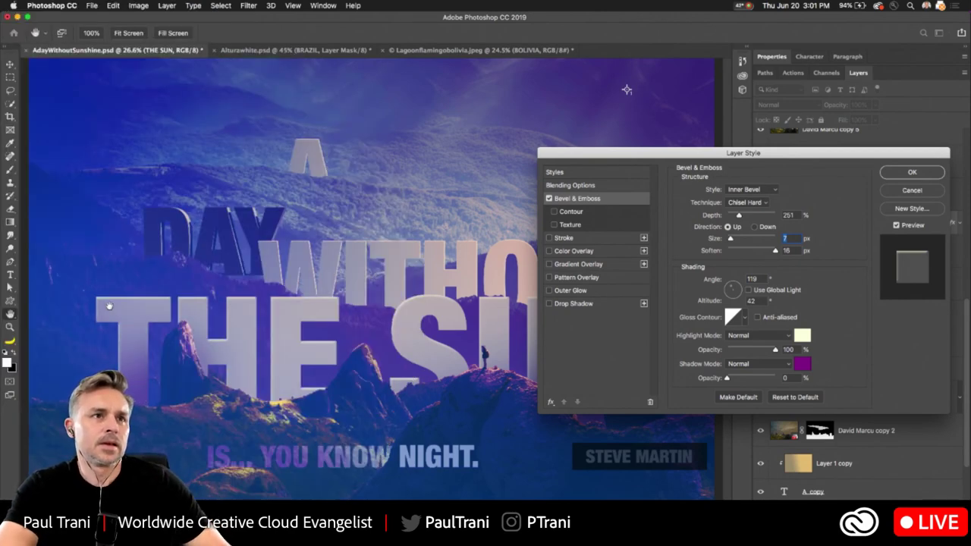
left_click(920, 177)
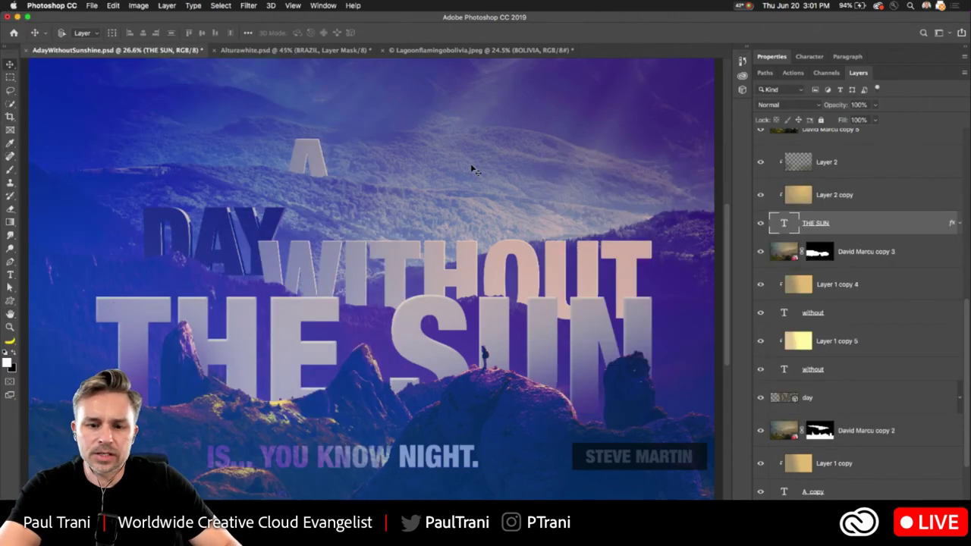
- Open the Ecuador image from the Libraries panel as a new document
left_click(745, 48)
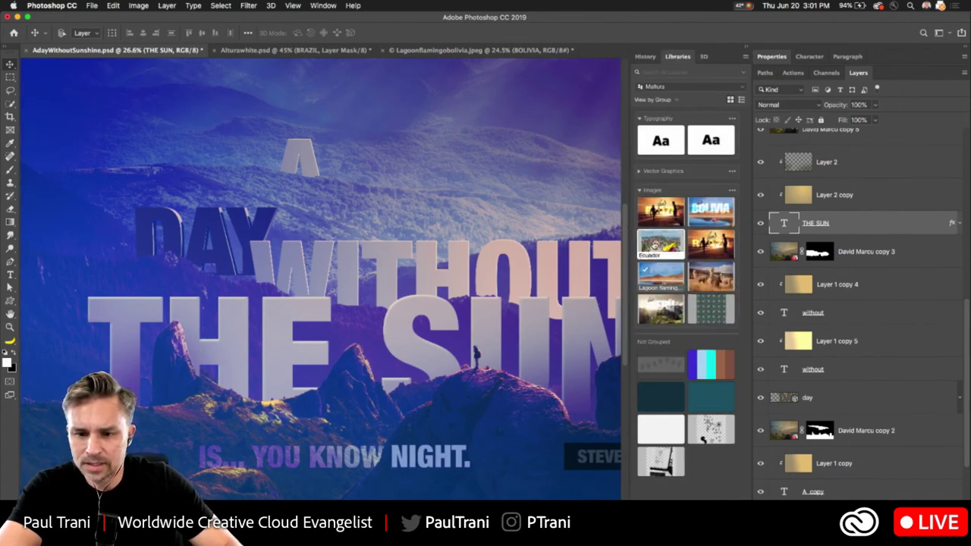
double_click(660, 241)
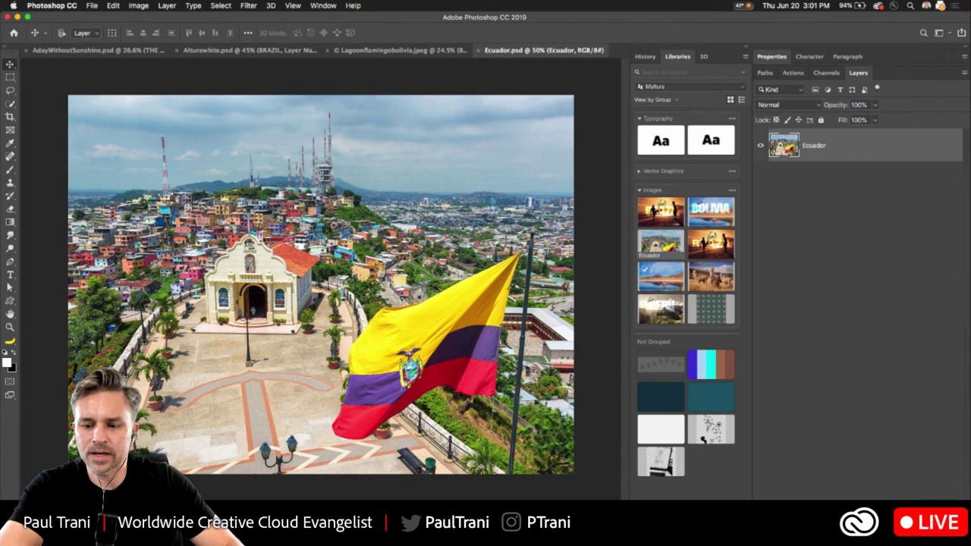
- Add a new layer and type QUITO on the Ecuador photo, nudging it right
key("super+alt+shift+n")
left_click(10, 273)
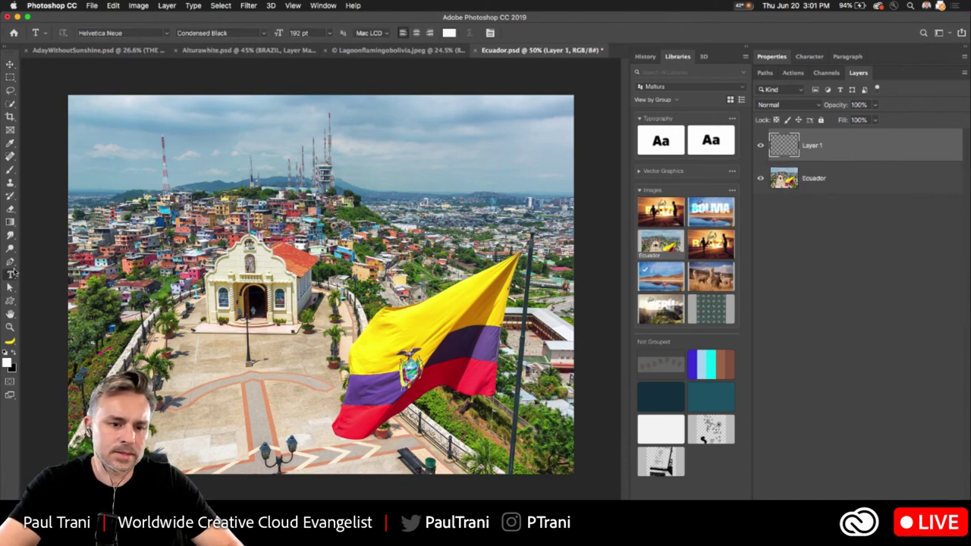
left_click(192, 266)
type("O")
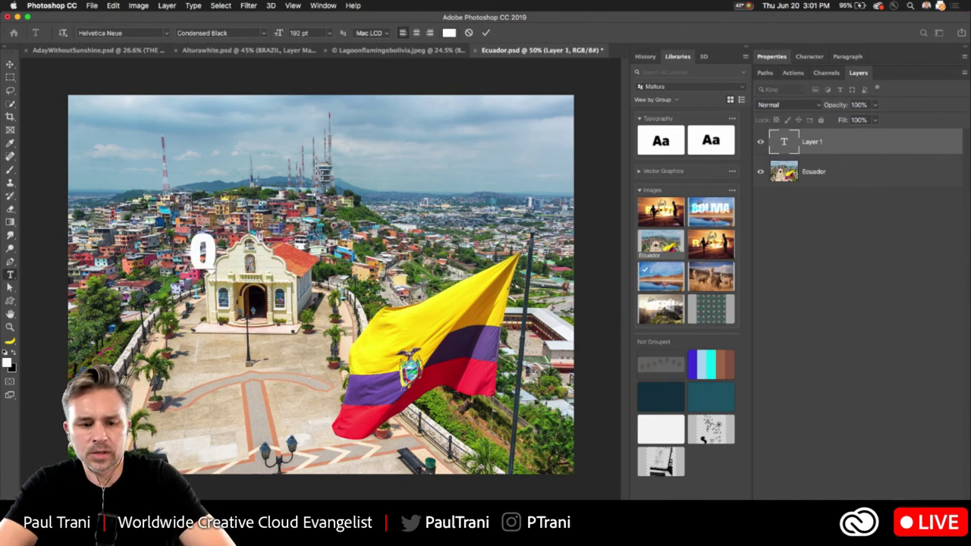
type("UITO")
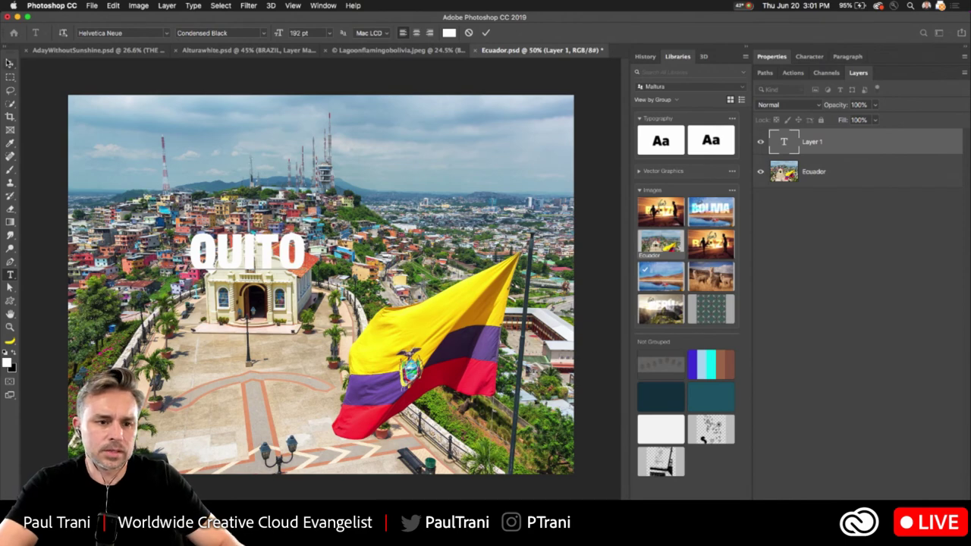
left_click(11, 63)
left_click_drag(197, 237, 281, 237)
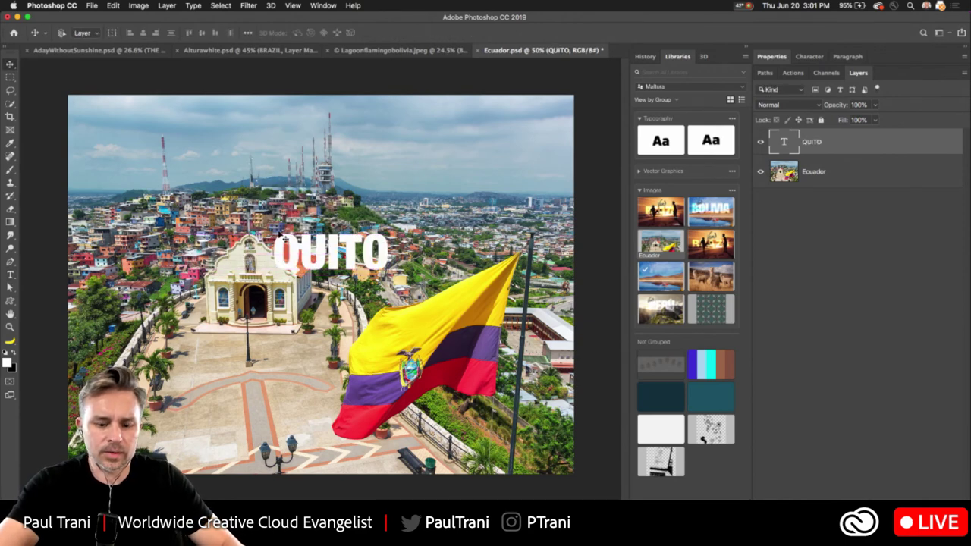
- Scale QUITO up about 250% and move it over the church
key("ctrl+t")
left_click_drag(272, 287, 97, 376)
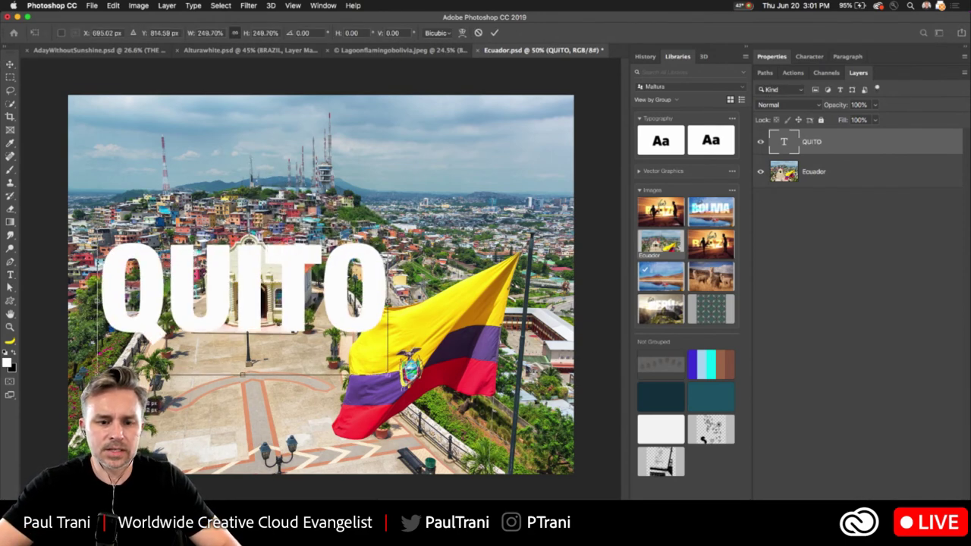
key("Return")
left_click_drag(156, 337, 240, 301)
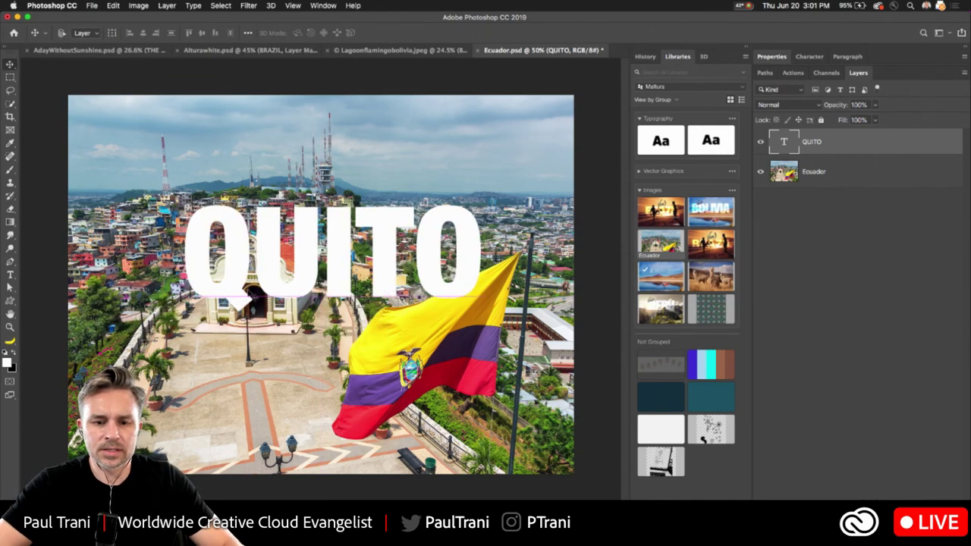
- Extrude QUITO into a 3D object and orbit it to reveal its sides
left_click(270, 5)
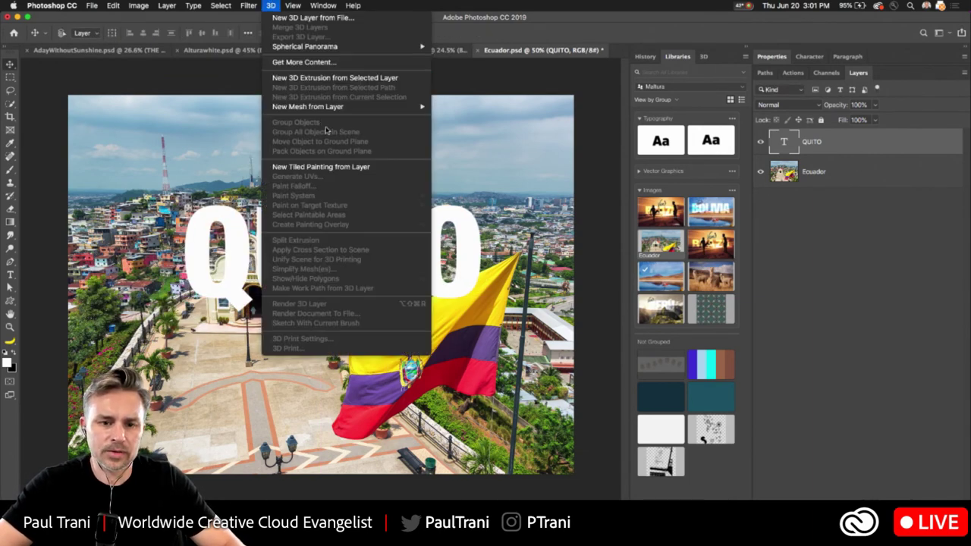
left_click(322, 81)
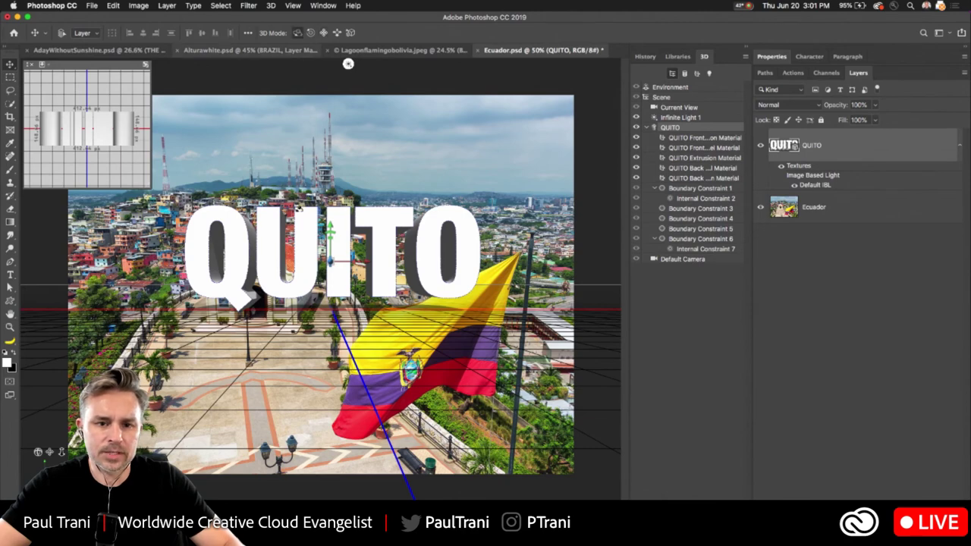
mouse_move(330, 260)
left_mouse_down()
mouse_move(357, 256)
mouse_move(320, 264)
left_mouse_up()
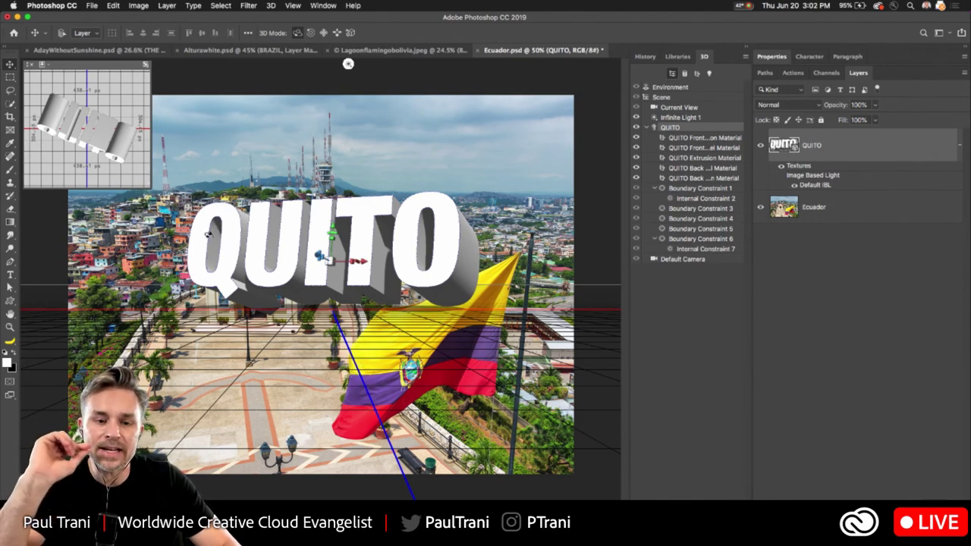
left_click(834, 213)
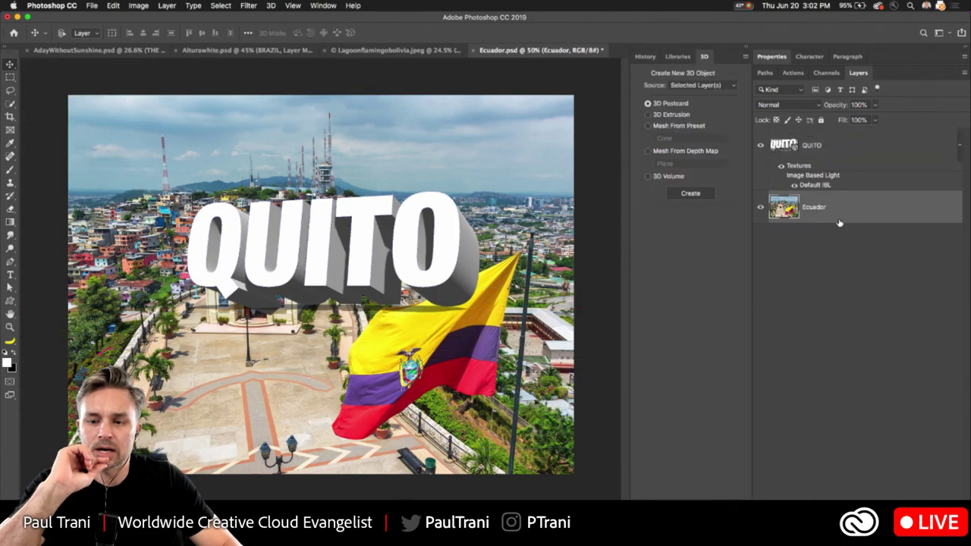
left_click(10, 76)
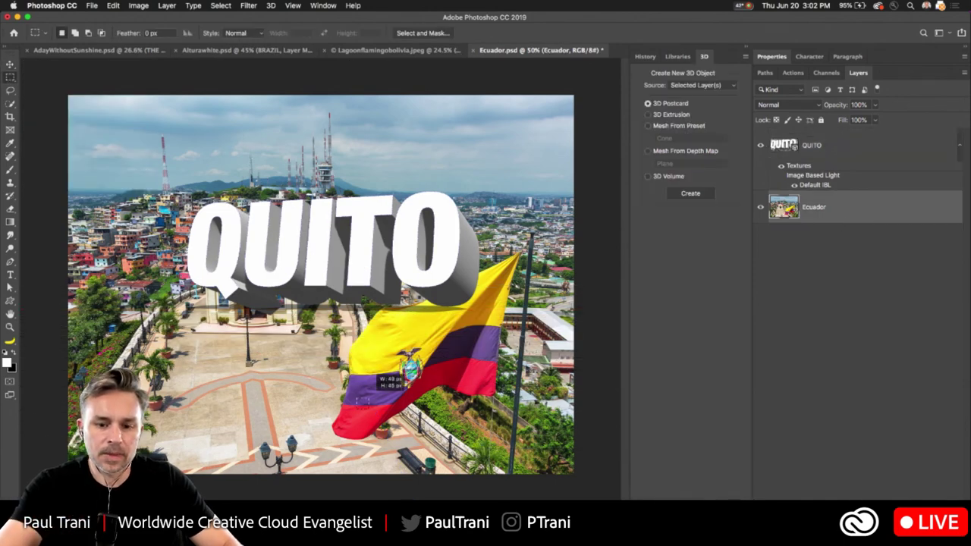
- Marquee the flag, then set QUITO's front inflation material diffuse colour to red
left_click_drag(356, 410, 525, 280)
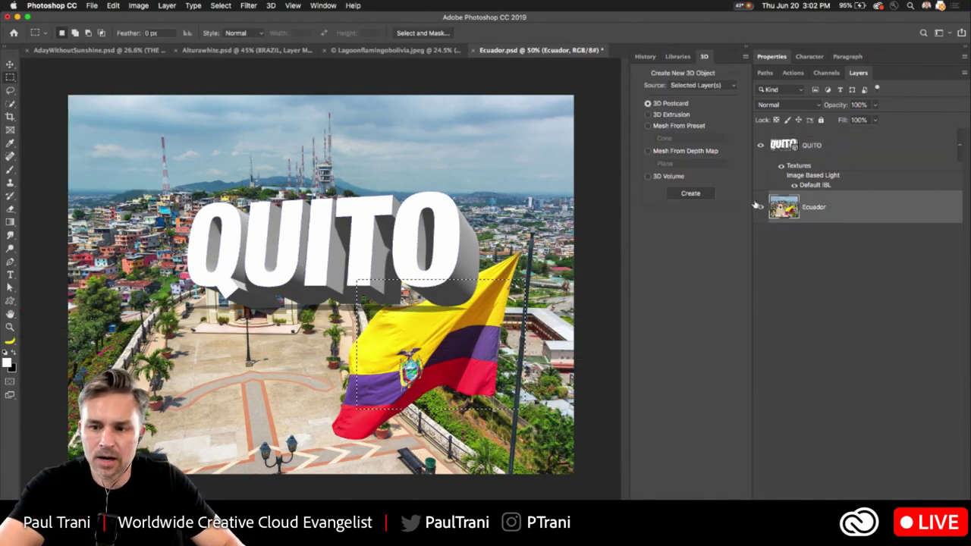
left_click(784, 146)
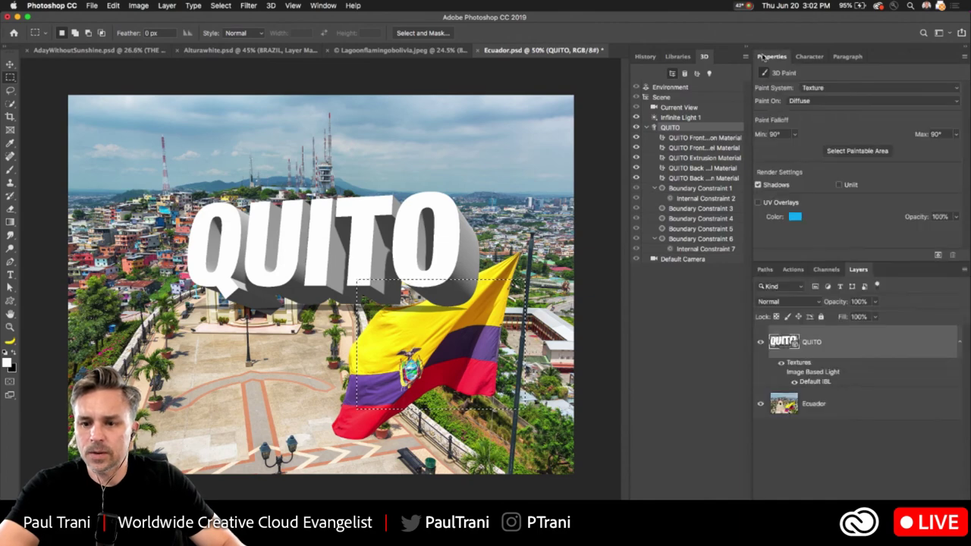
left_click(674, 128)
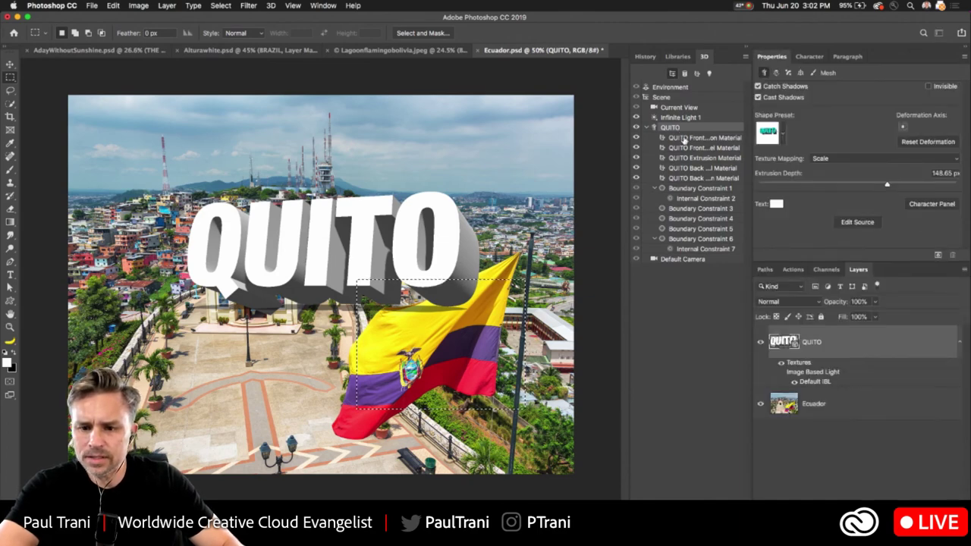
left_click(681, 138)
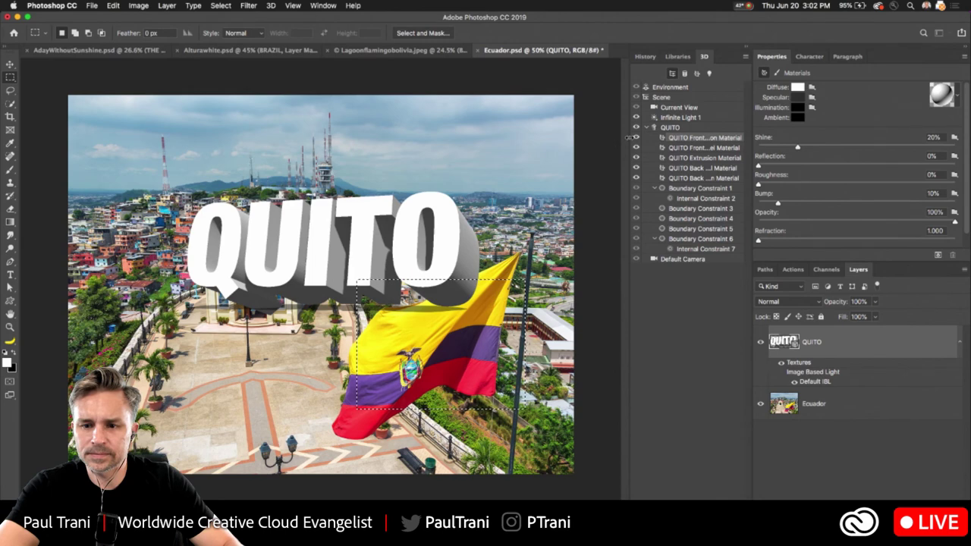
left_click_drag(628, 137, 594, 137)
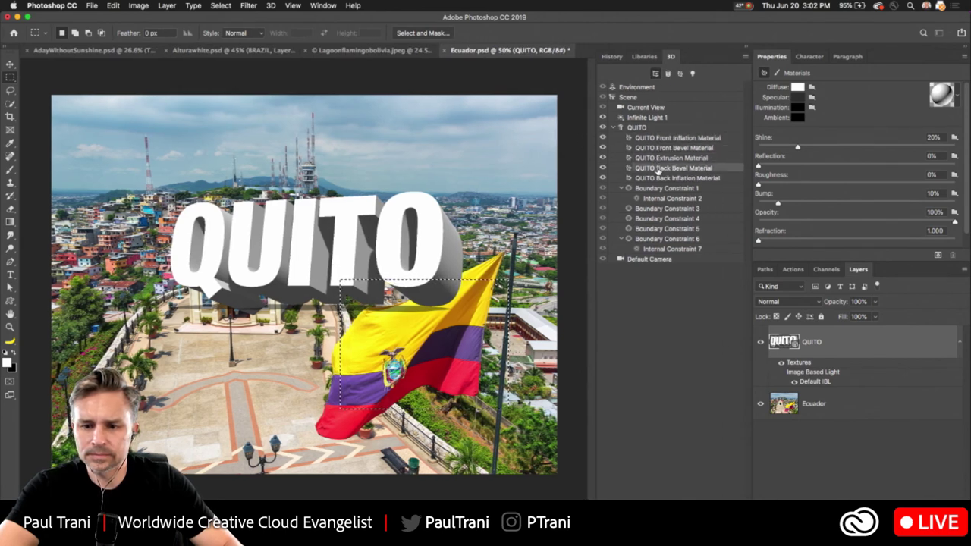
left_click(798, 87)
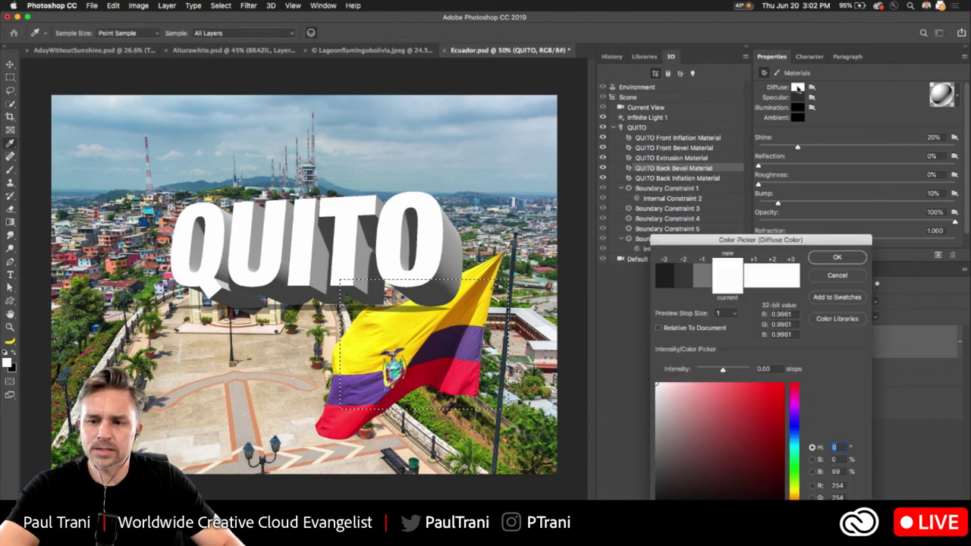
left_click(784, 385)
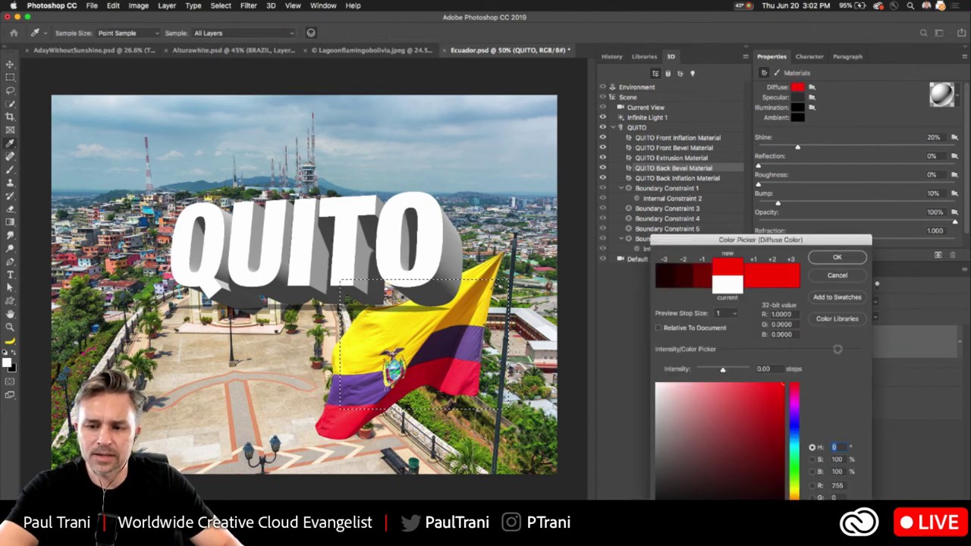
left_click(828, 258)
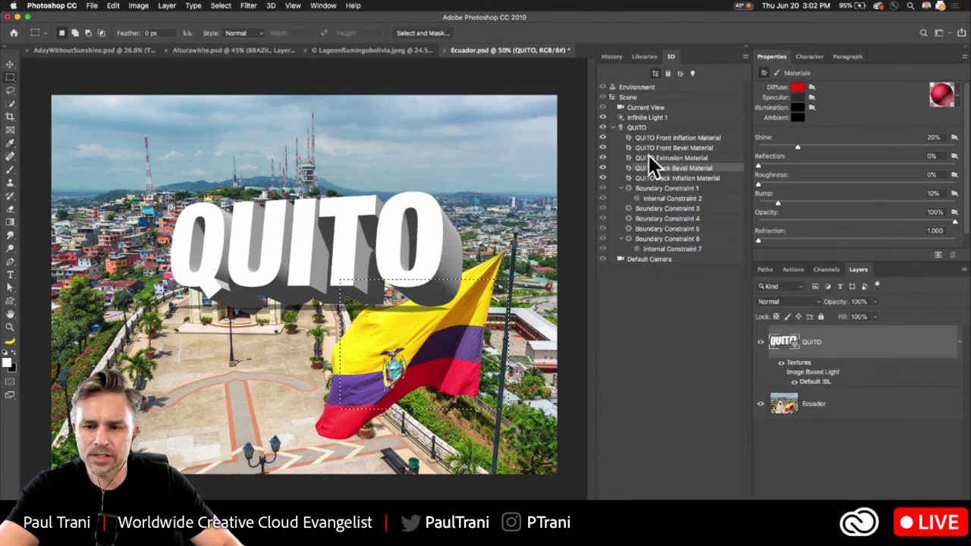
- Set the QUITO extrusion material's diffuse colour to pure red as well
left_click(650, 158)
left_click(797, 88)
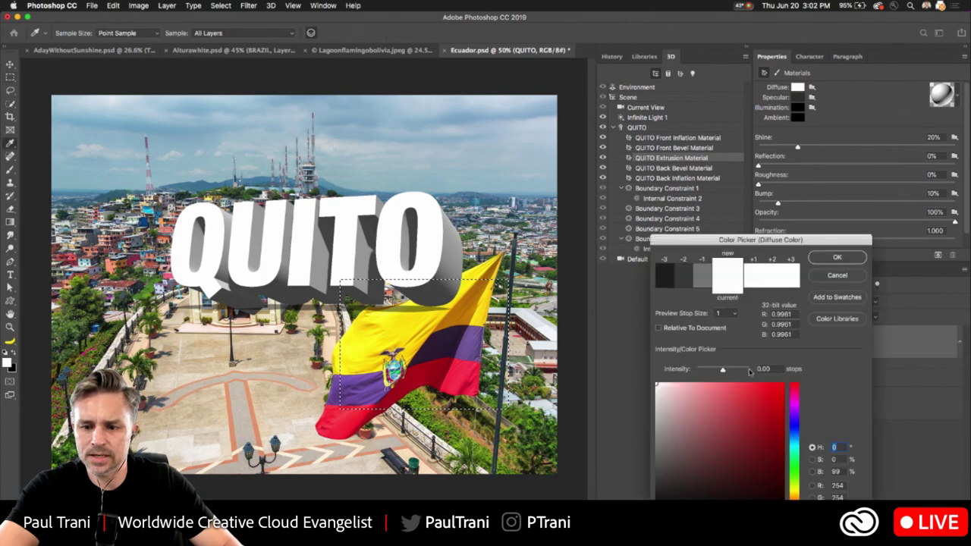
left_click(784, 385)
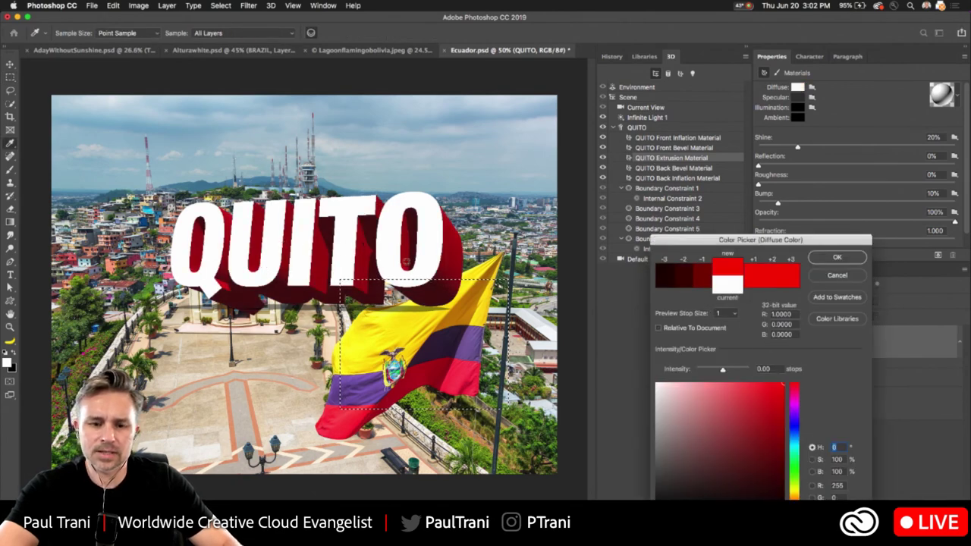
left_click(837, 258)
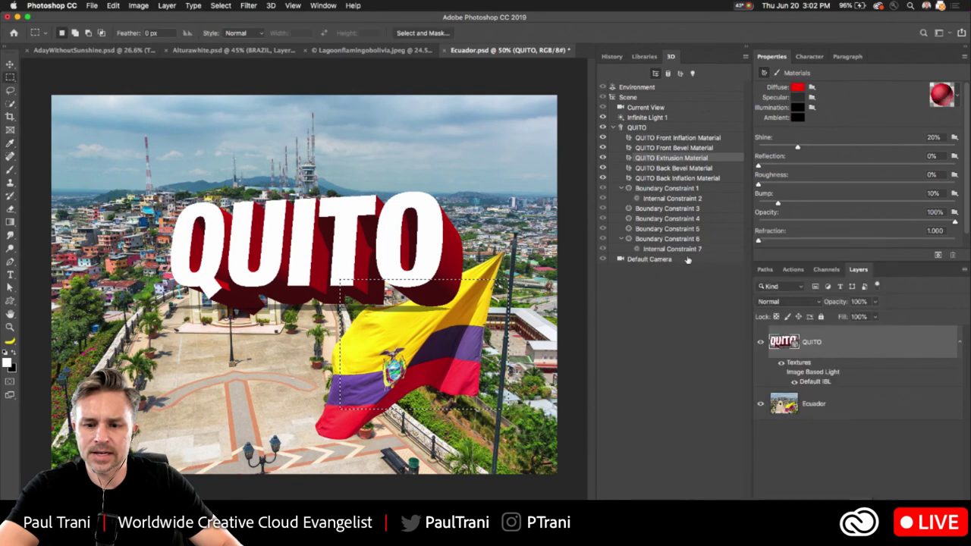
- Create a new blank diffuse texture for the QUITO extrusion's sides
left_click(812, 88)
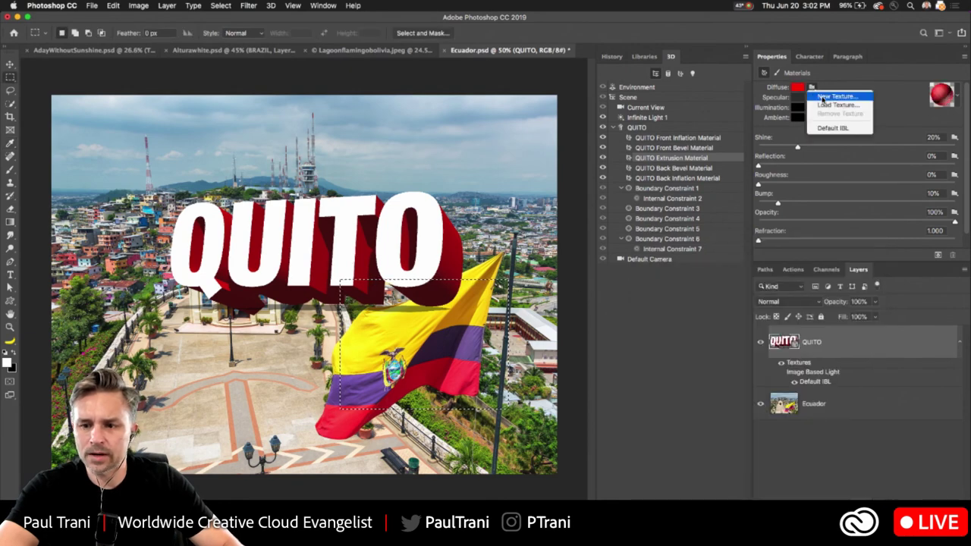
left_click(833, 96)
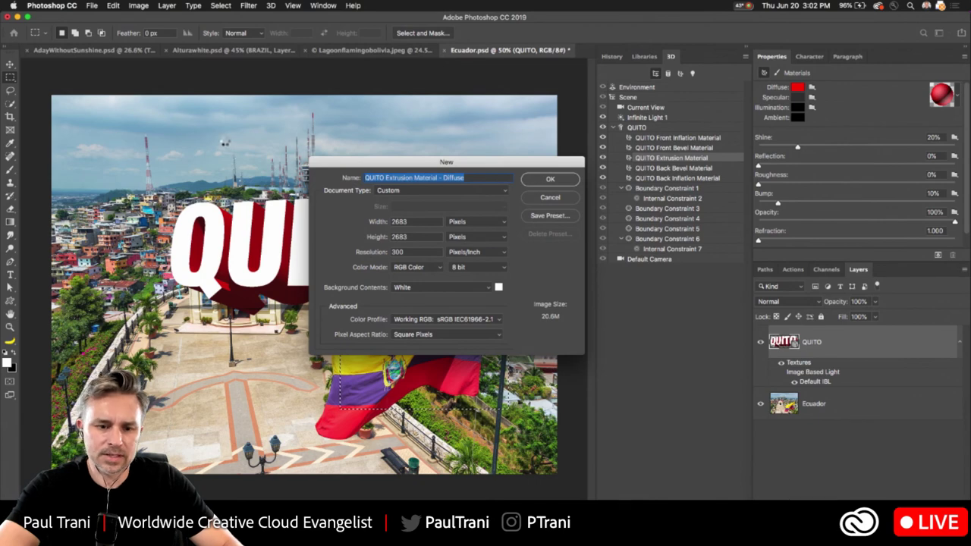
key("Return")
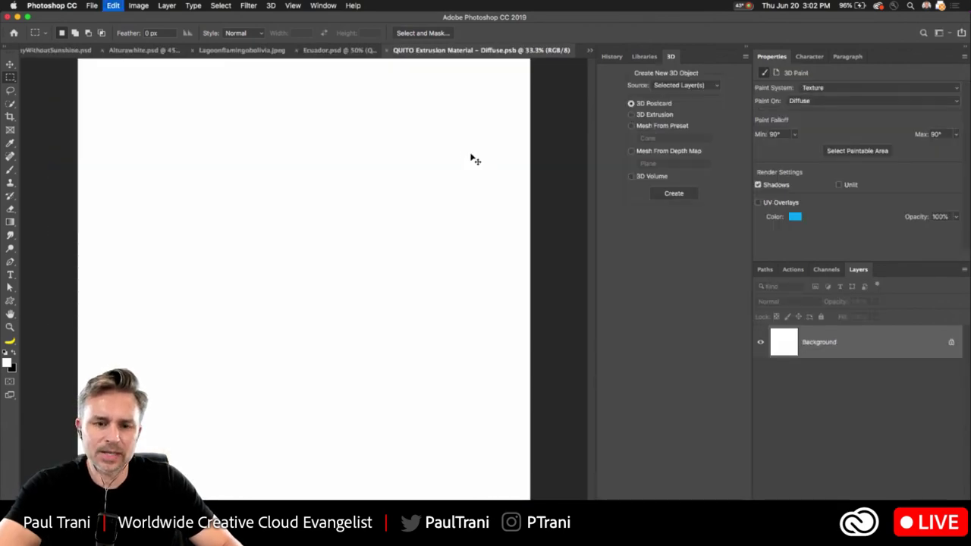
- Paste the Ecuador flag, enlarge it to fill the texture, then save and close it
key("super+v")
key("super+t")
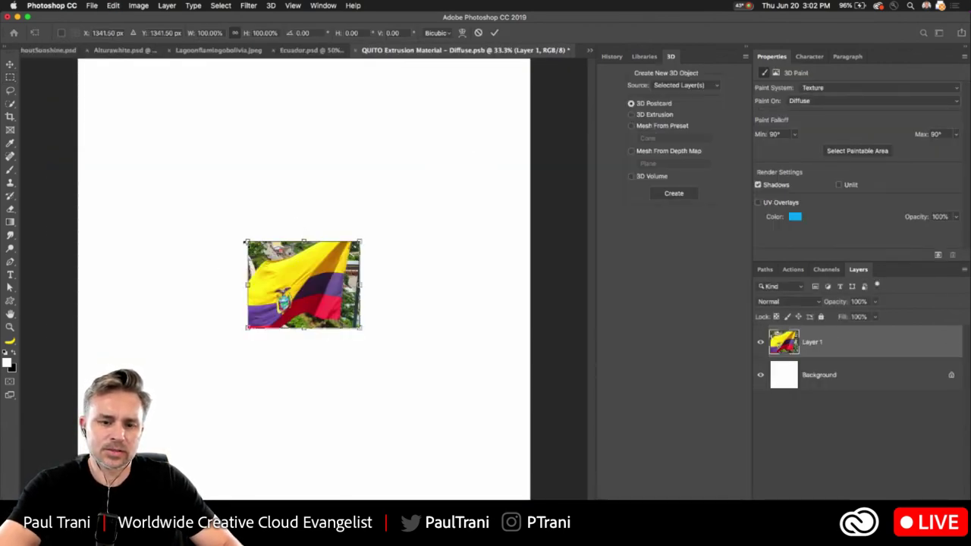
left_click_drag(246, 242, 32, 79)
key("super+minus")
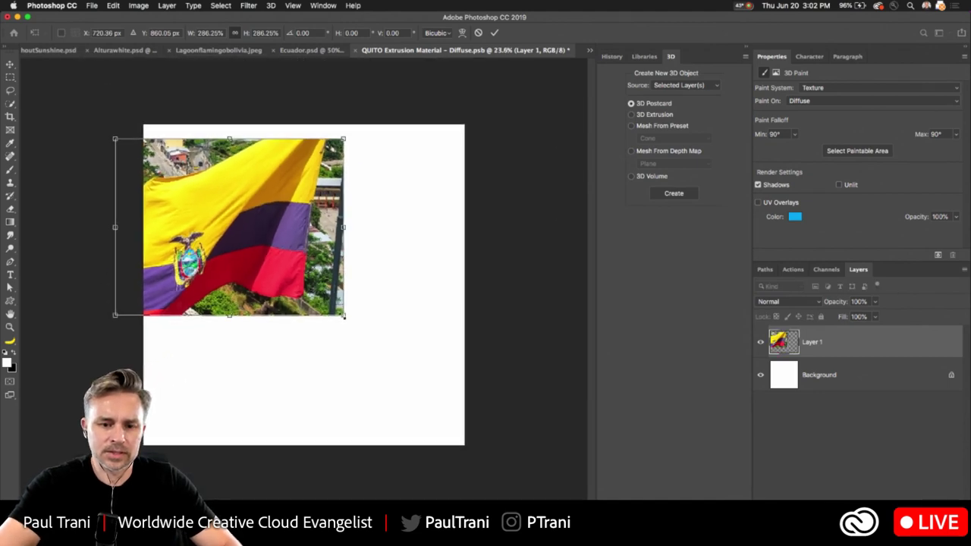
left_click_drag(344, 317, 332, 294)
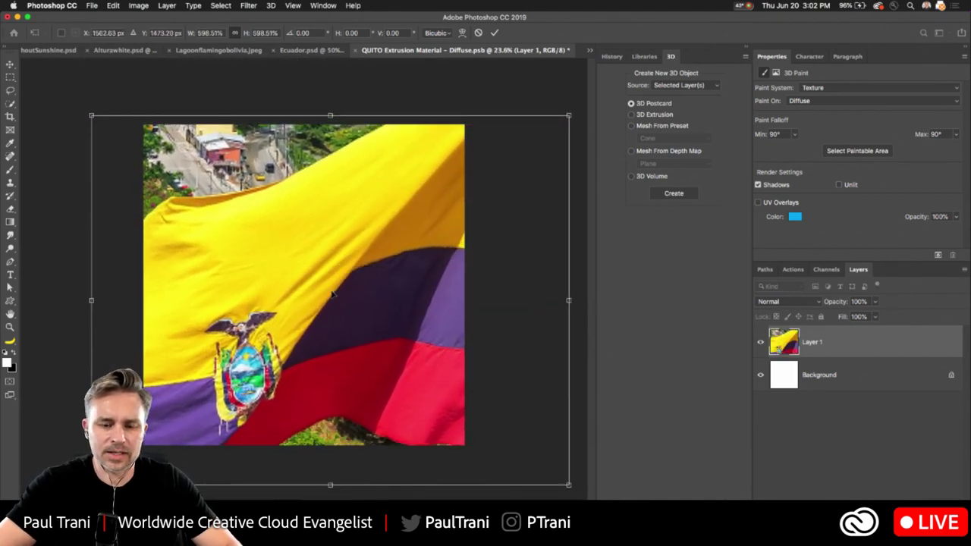
key("Return")
key("super+s")
key("super+w")
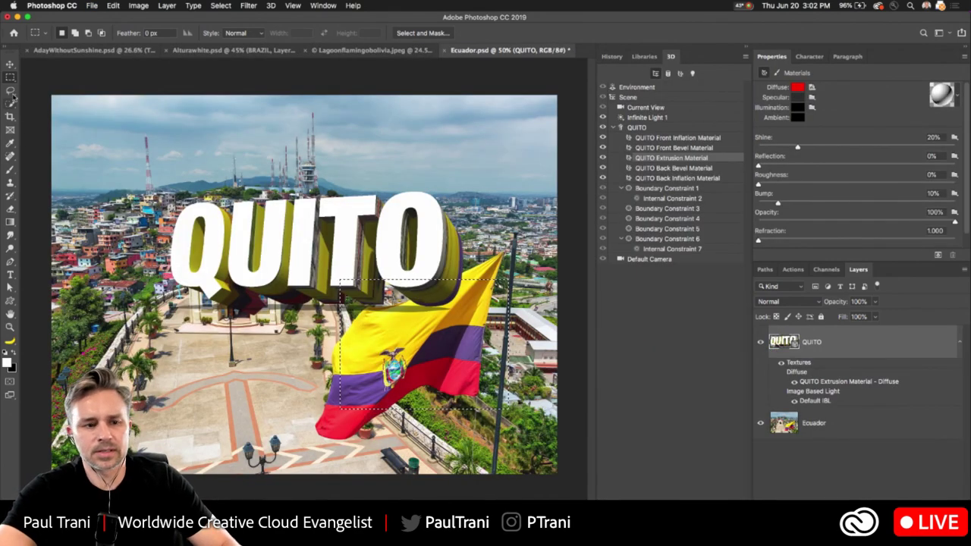
- Rotate QUITO with the Move tool to reveal its flag sides, hiding 3D overlays and collapsing the 3D panels
left_click(311, 323)
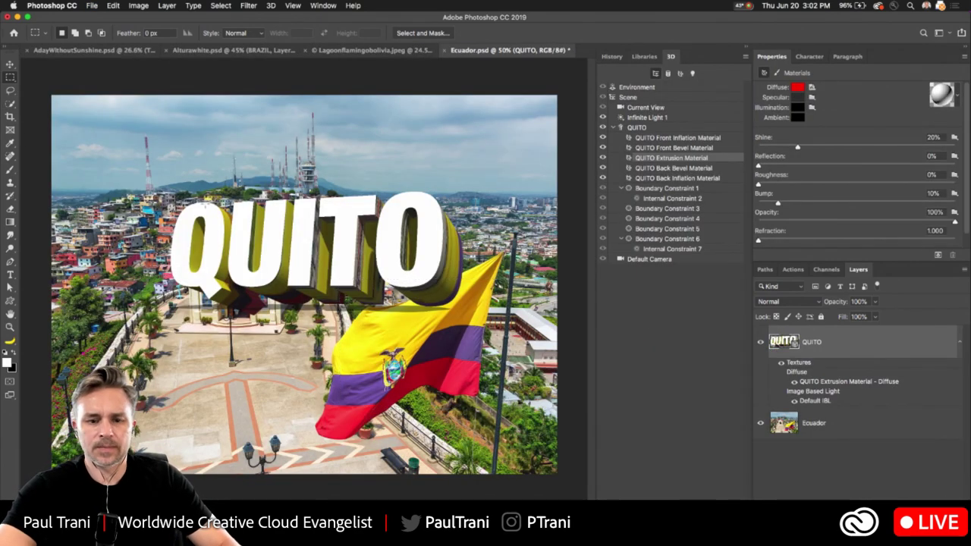
left_click(11, 65)
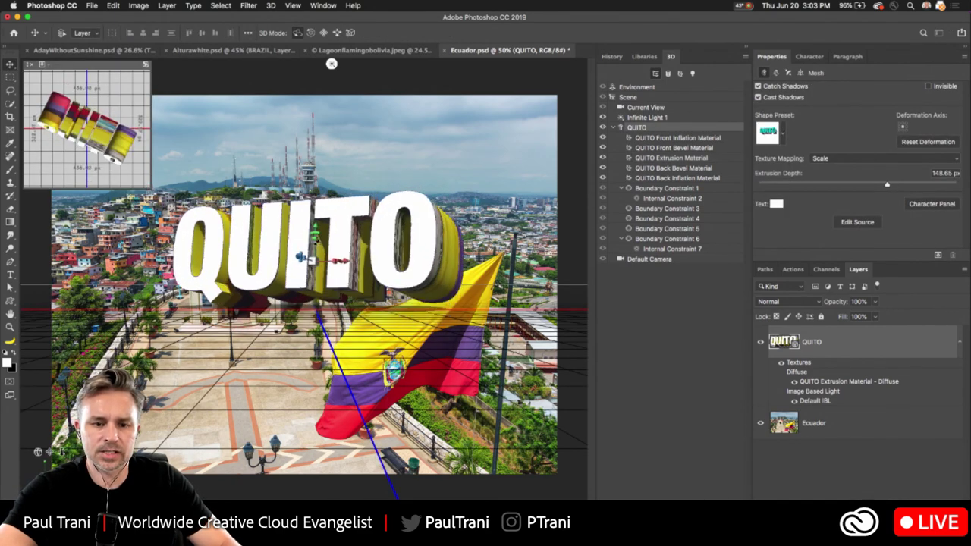
left_click_drag(319, 226, 373, 247)
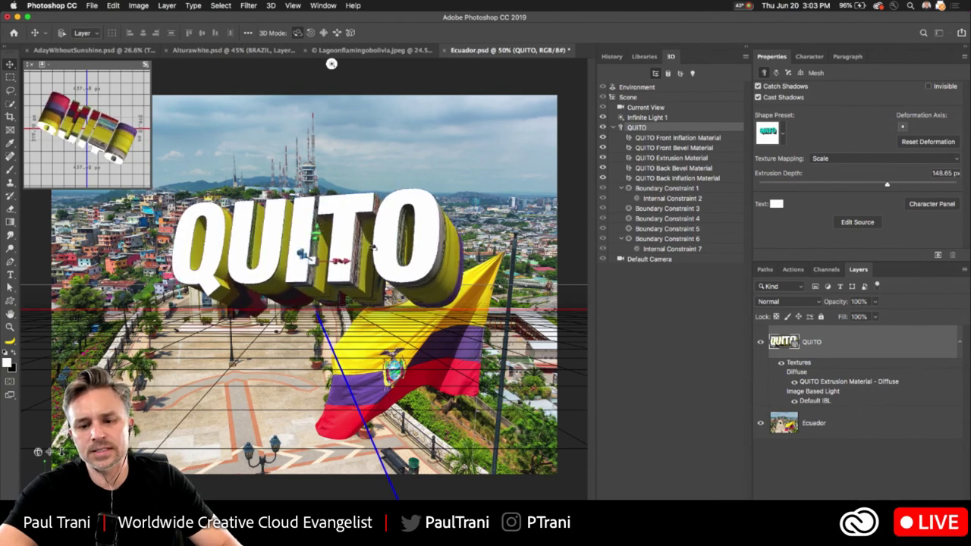
key("ctrl+h")
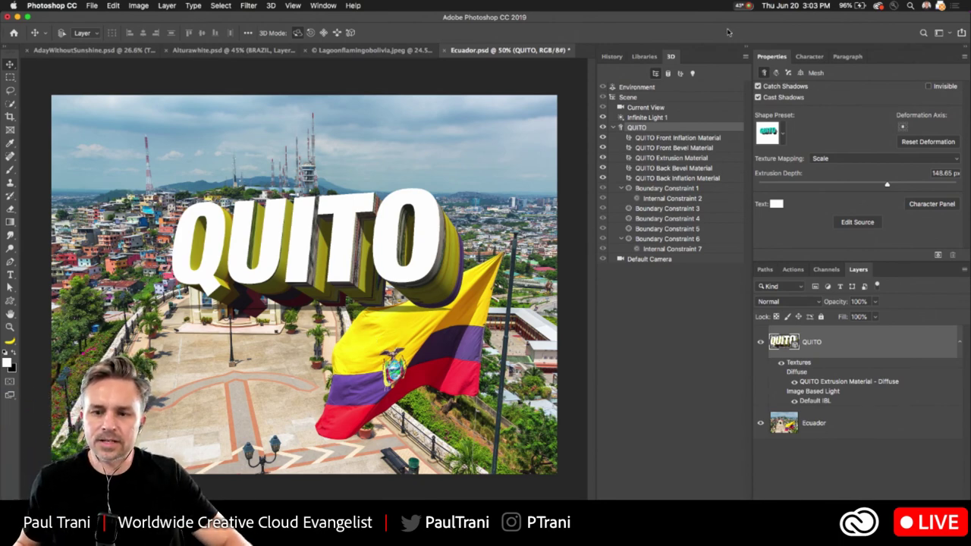
left_click(748, 49)
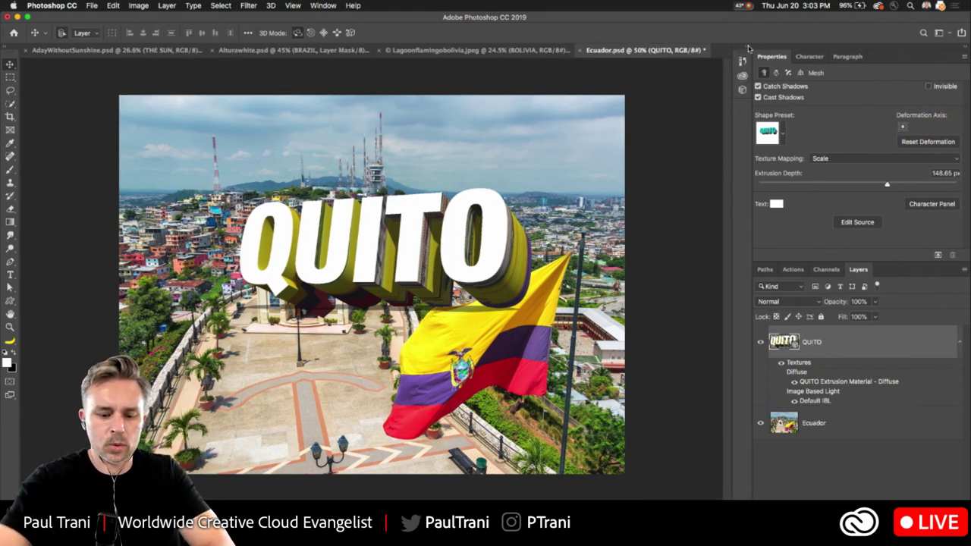
- Tile all four posters in a grid, collapse the side panels, and zoom out THE SUN, BRAZIL and BOLIVIA to fit
key("alt+w")
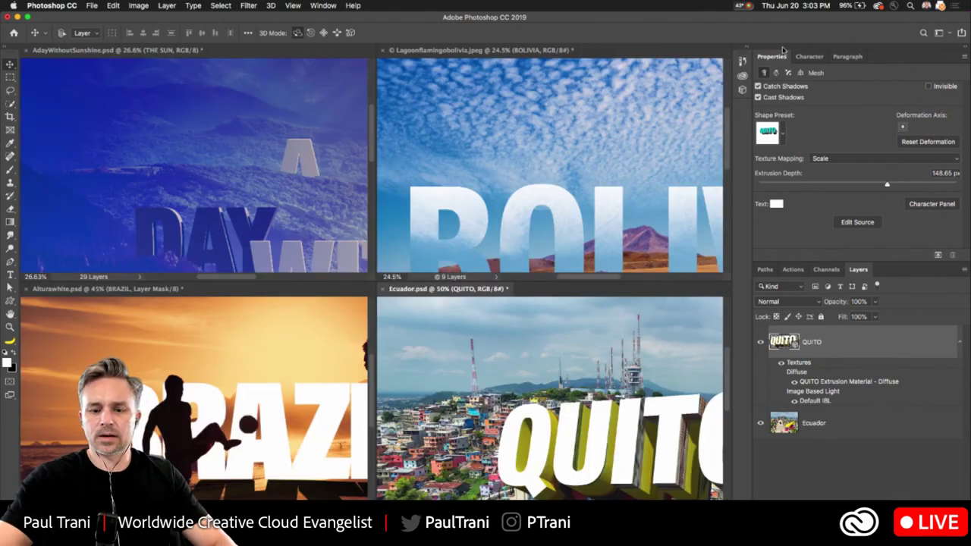
left_click(966, 49)
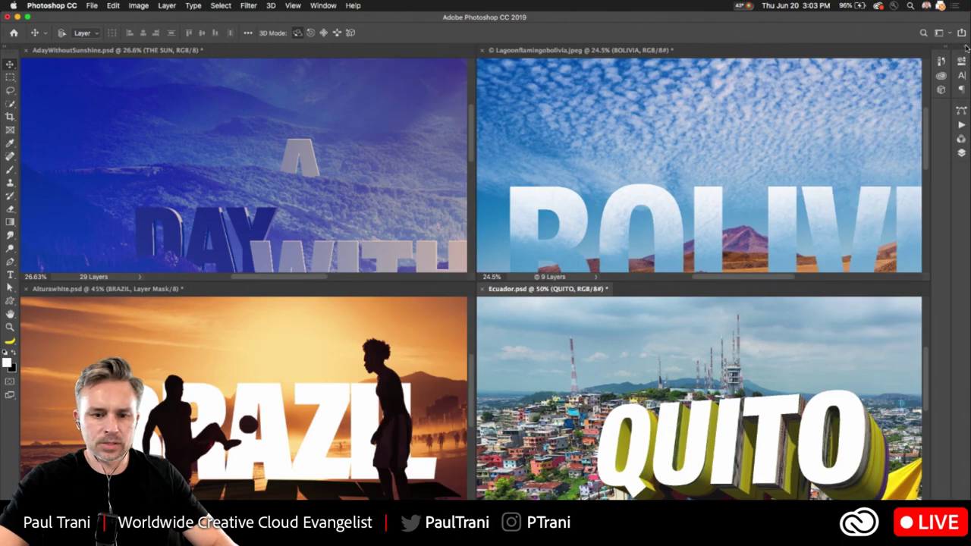
left_click(357, 113)
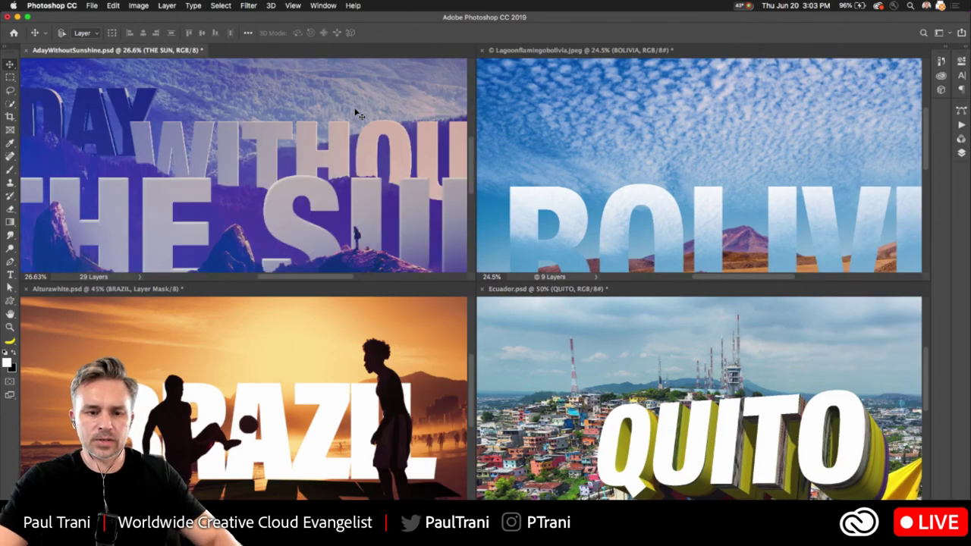
key("super+minus")
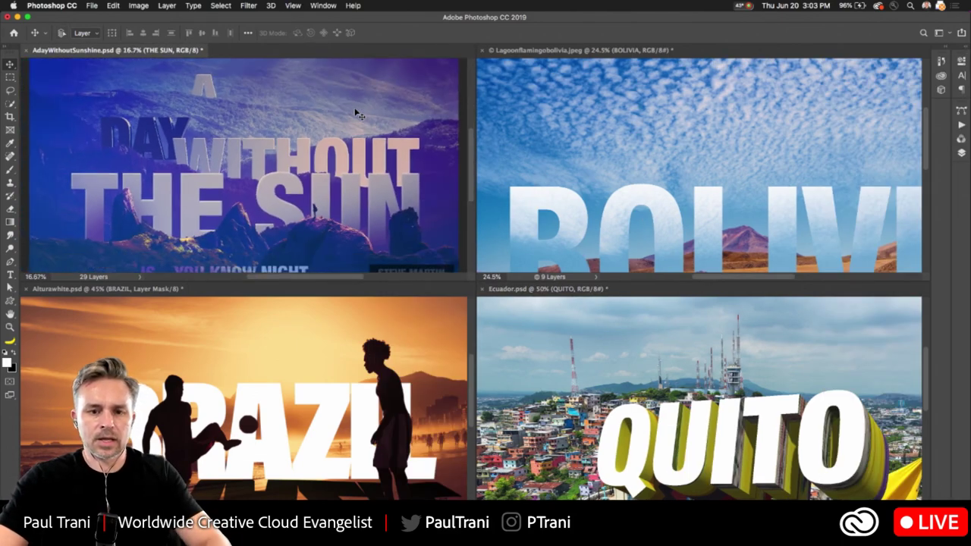
left_click(275, 357)
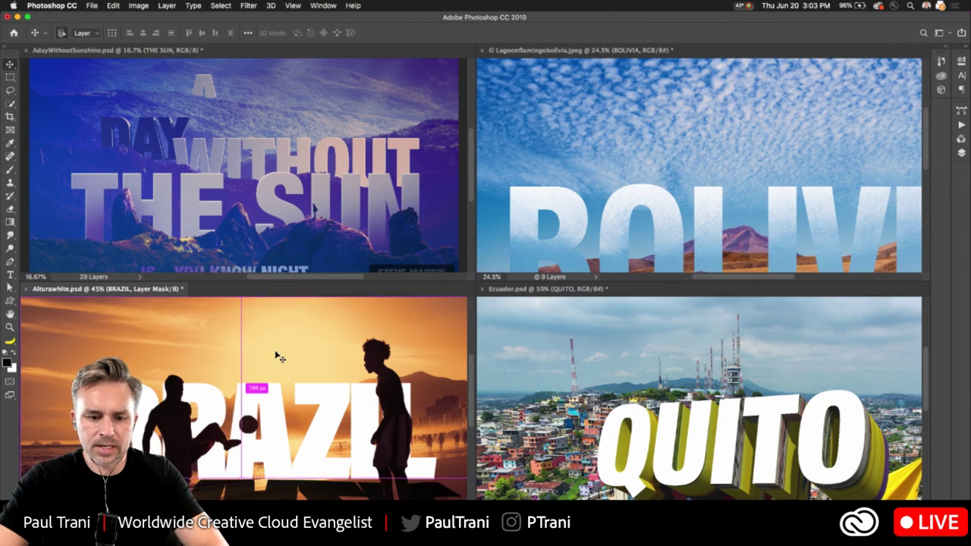
key("super+minus")
left_click(640, 127)
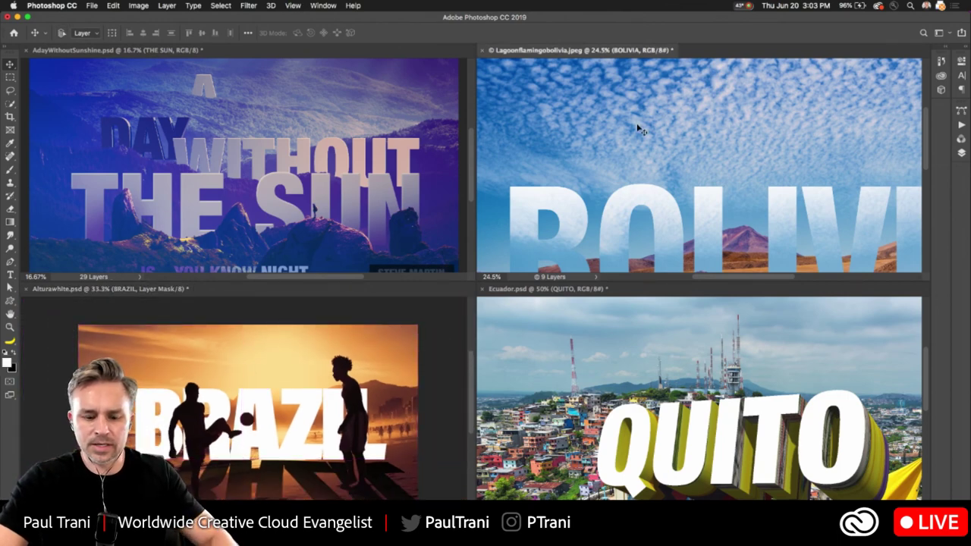
key("super+minus")
key("super+minus")
key("super+minus")
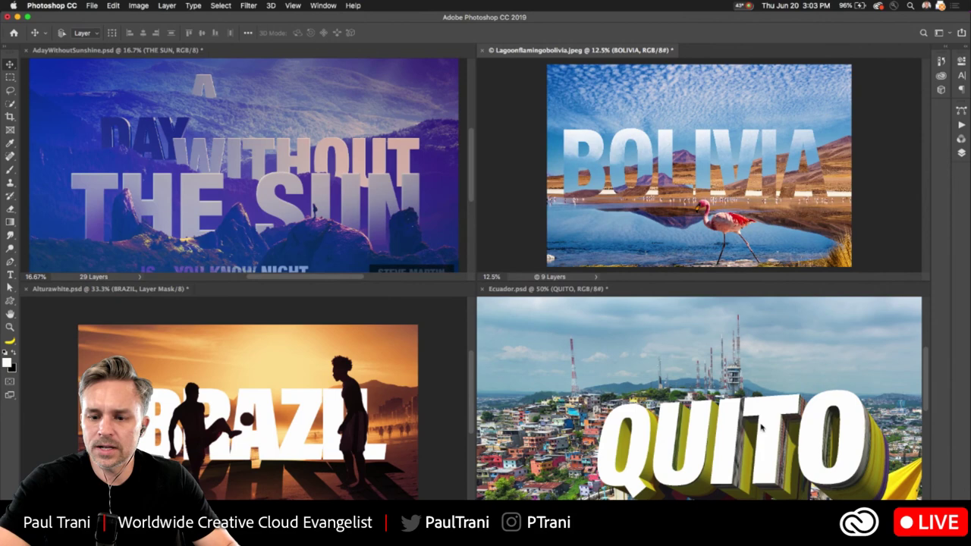
left_click(720, 409)
key("space")
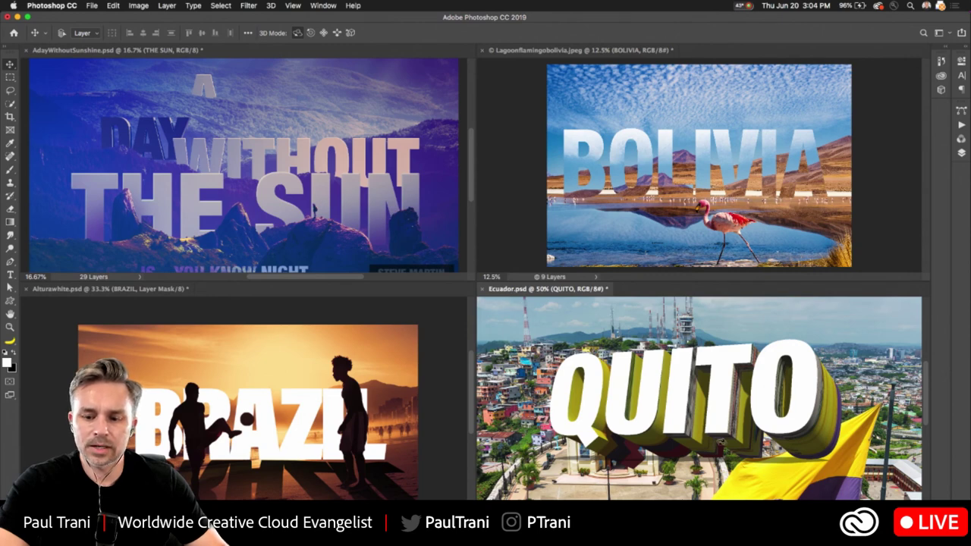
left_click_drag(721, 442, 702, 387)
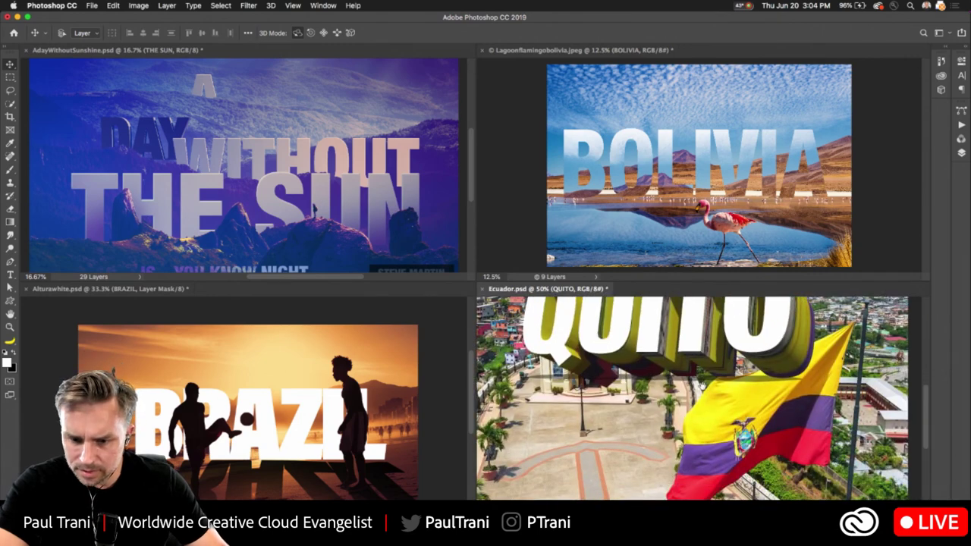
scroll(702, 386, "up", 5)
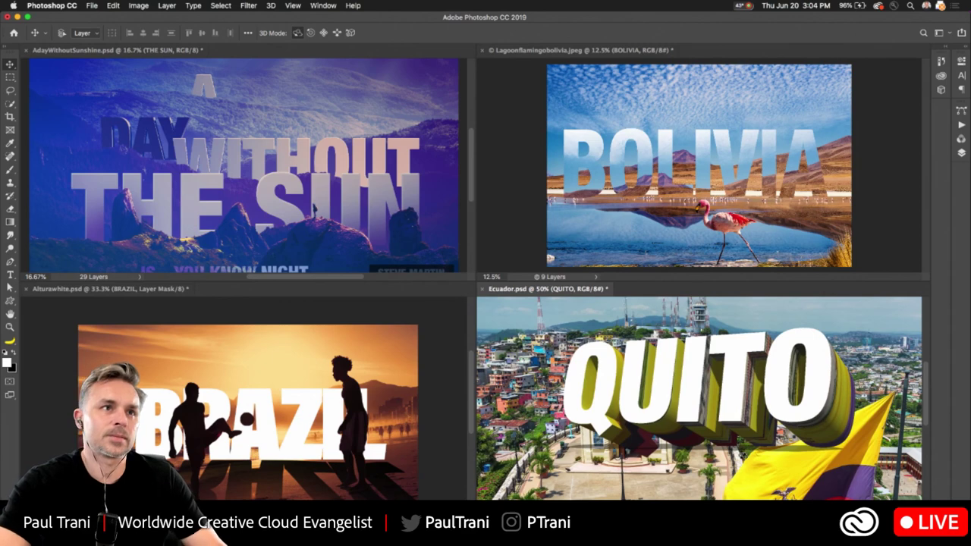